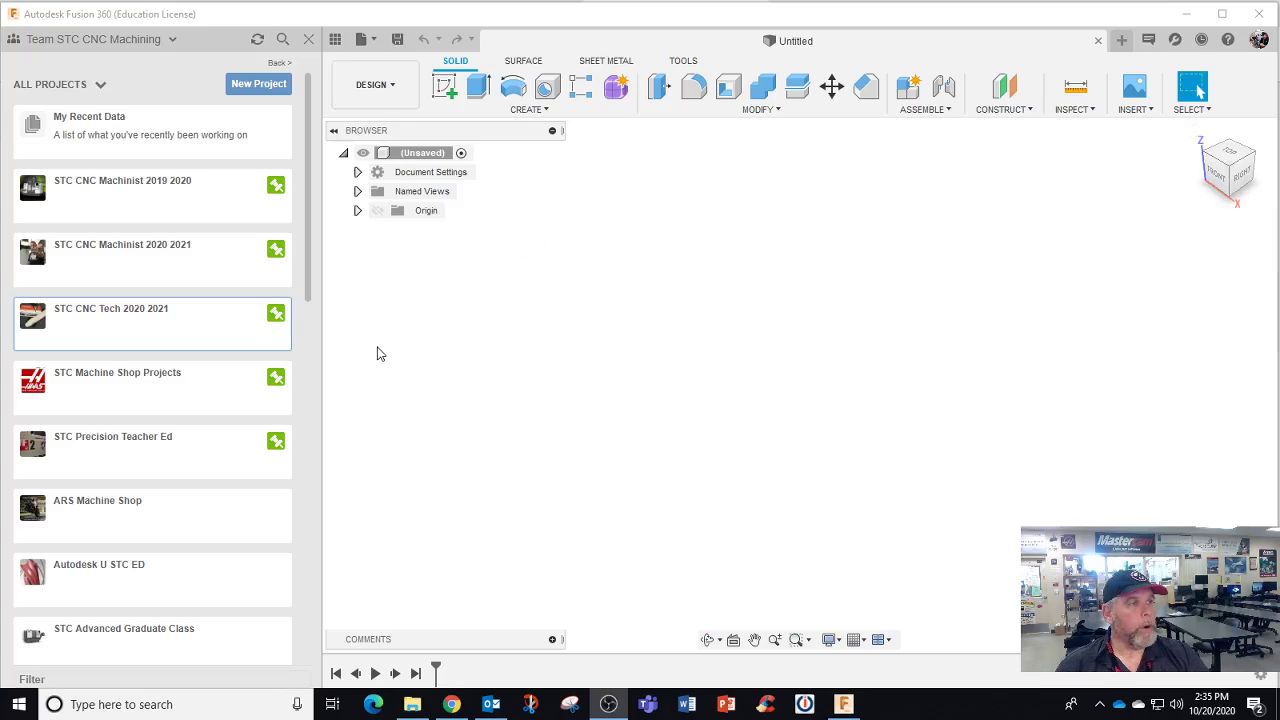
# Open the STC CNC Machinist 2019 2020 project and one student's folder inside it
pyautogui.click(165, 190)
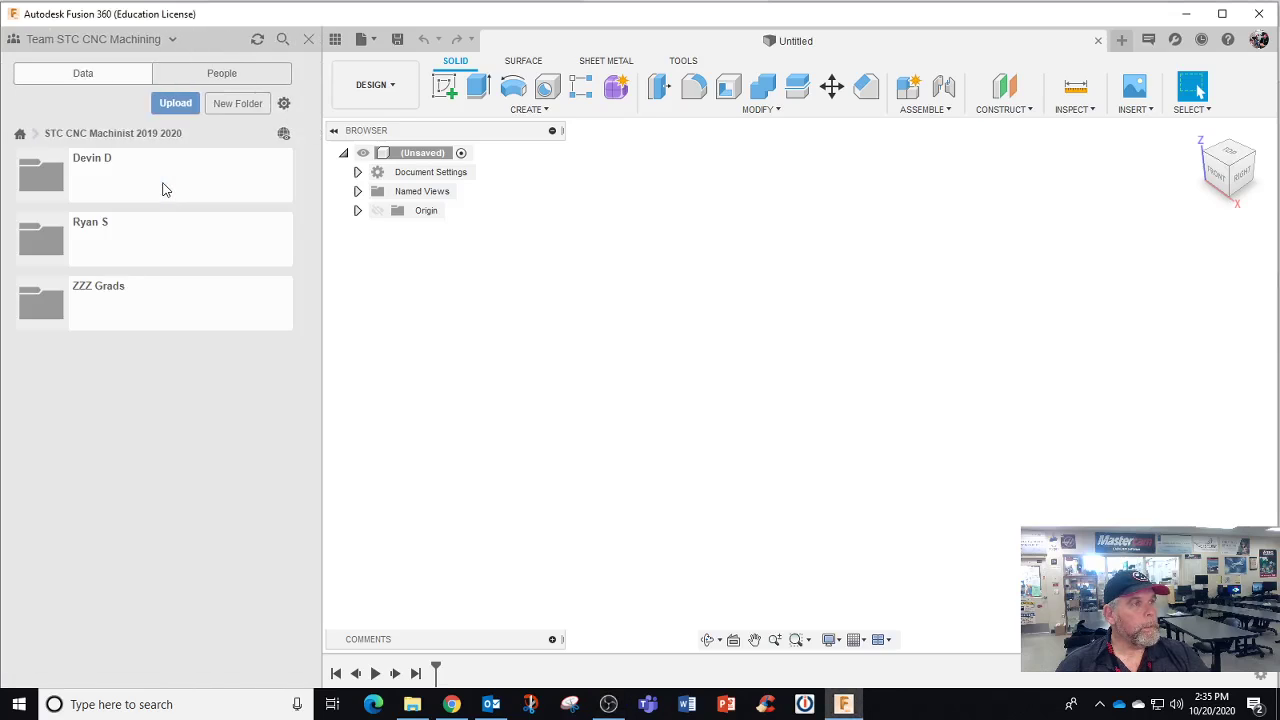
pyautogui.doubleClick(114, 240)
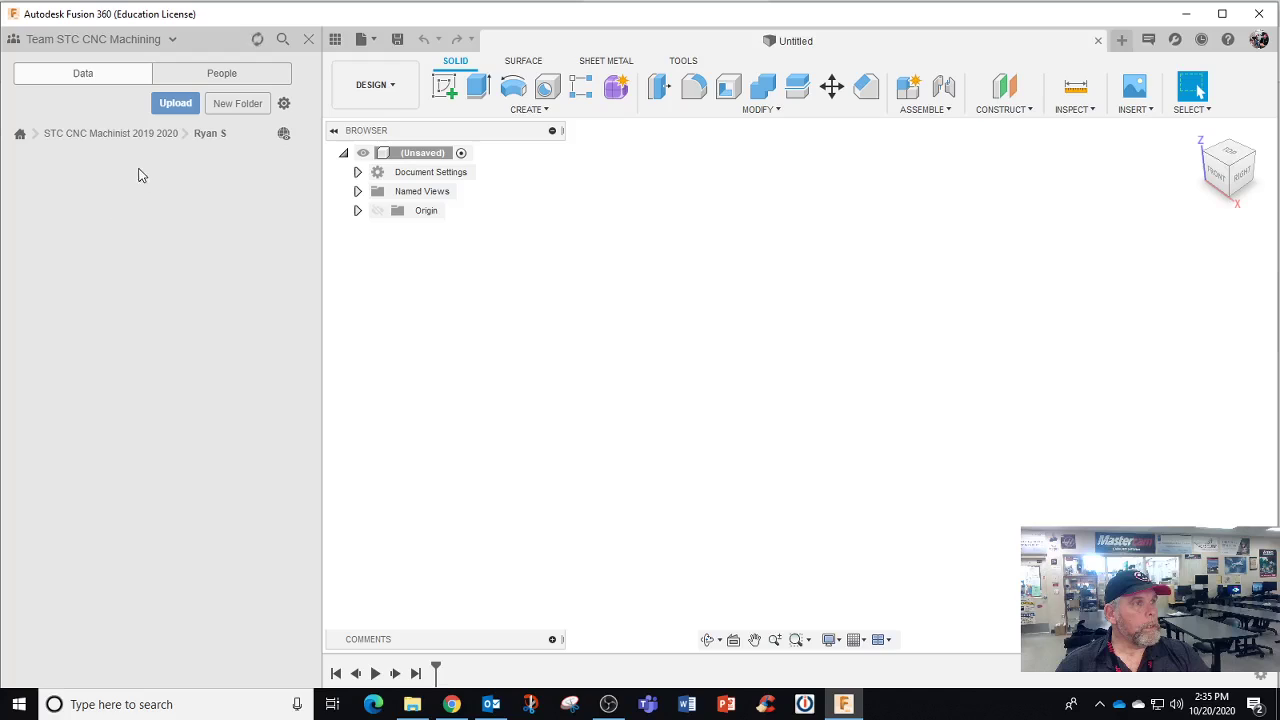
# Switch to the STC CNC Tech 2020 2021 project and browse a student's Fusion 360 class and Titan bb subfolders
pyautogui.click(72, 136)
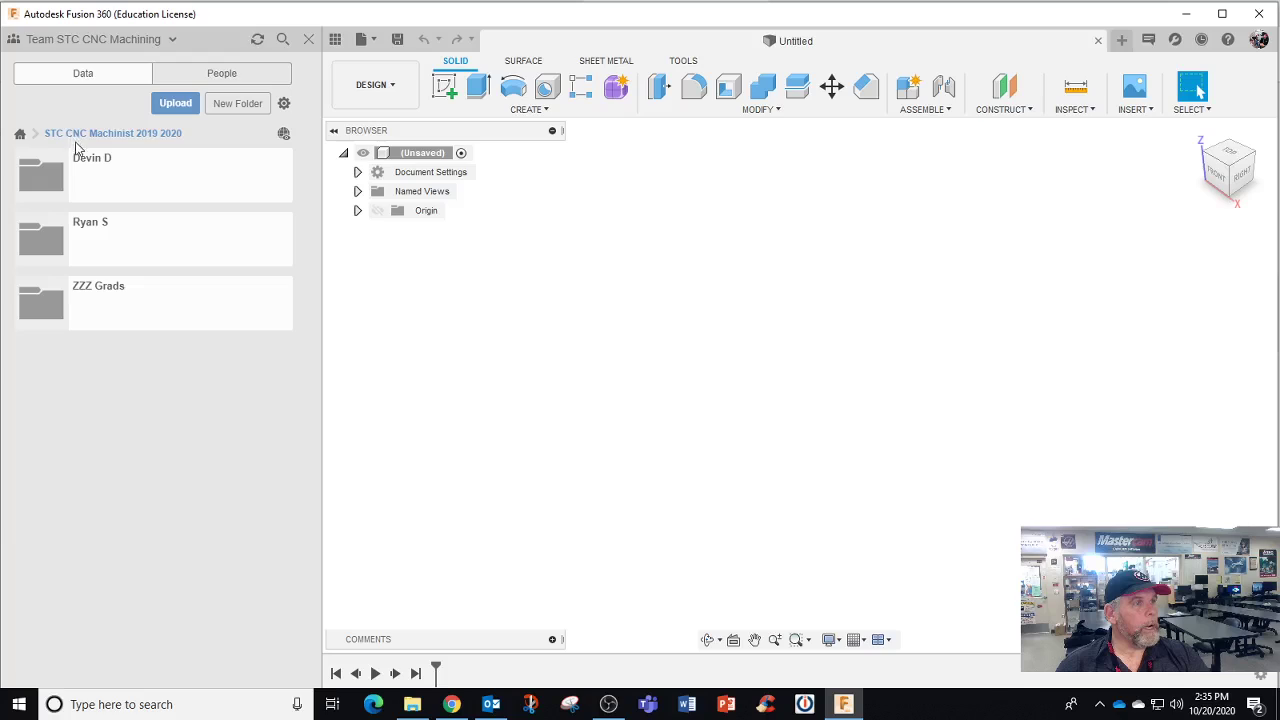
pyautogui.click(20, 136)
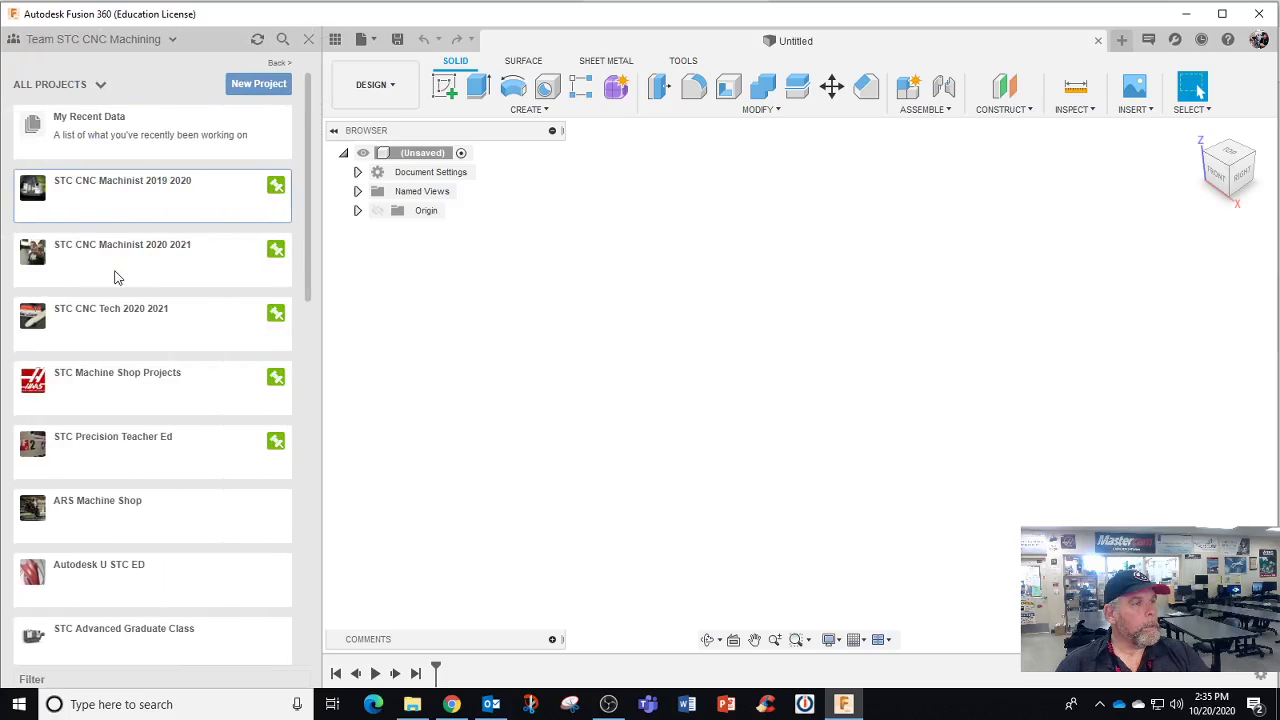
pyautogui.click(124, 320)
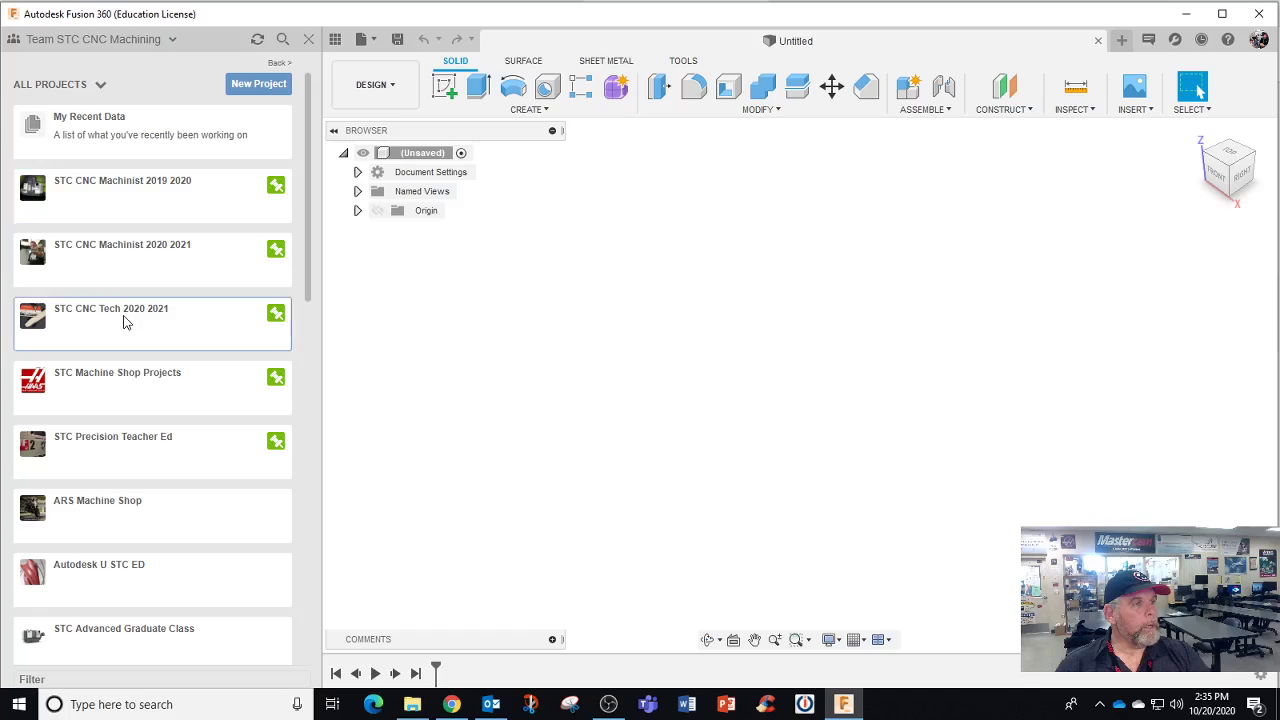
pyautogui.scroll(-2, 177, 263)
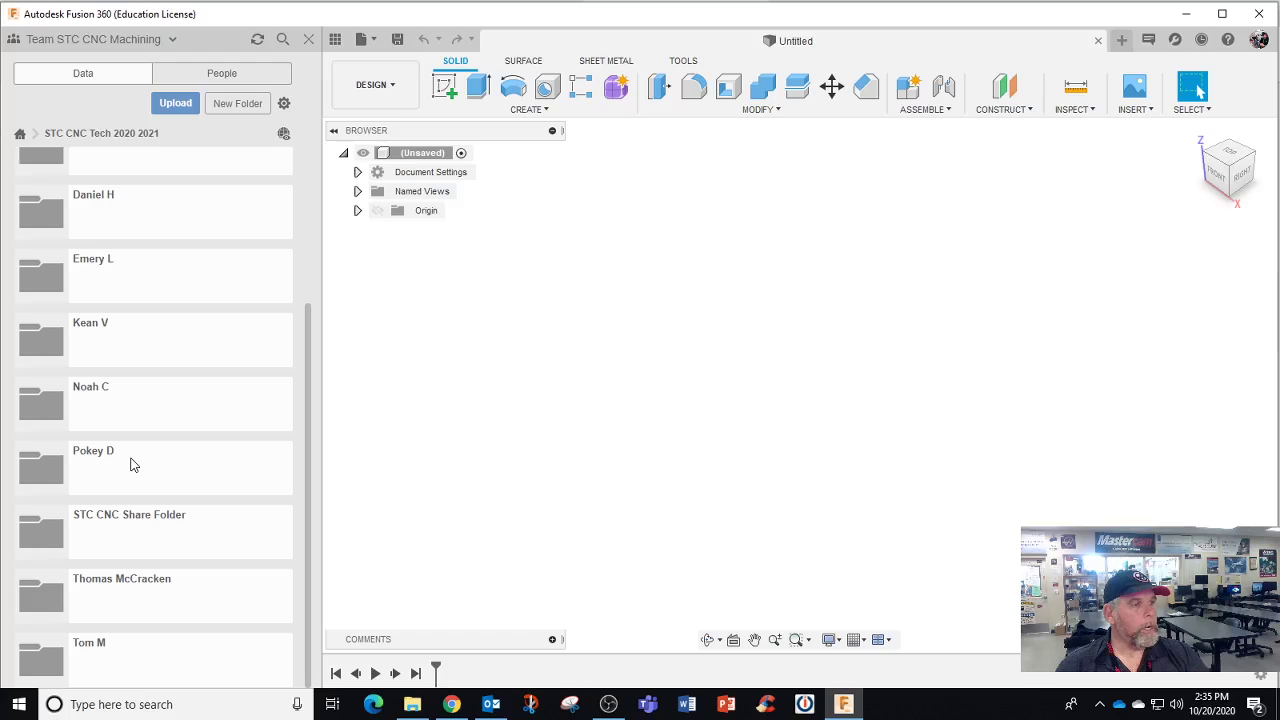
pyautogui.click(130, 464)
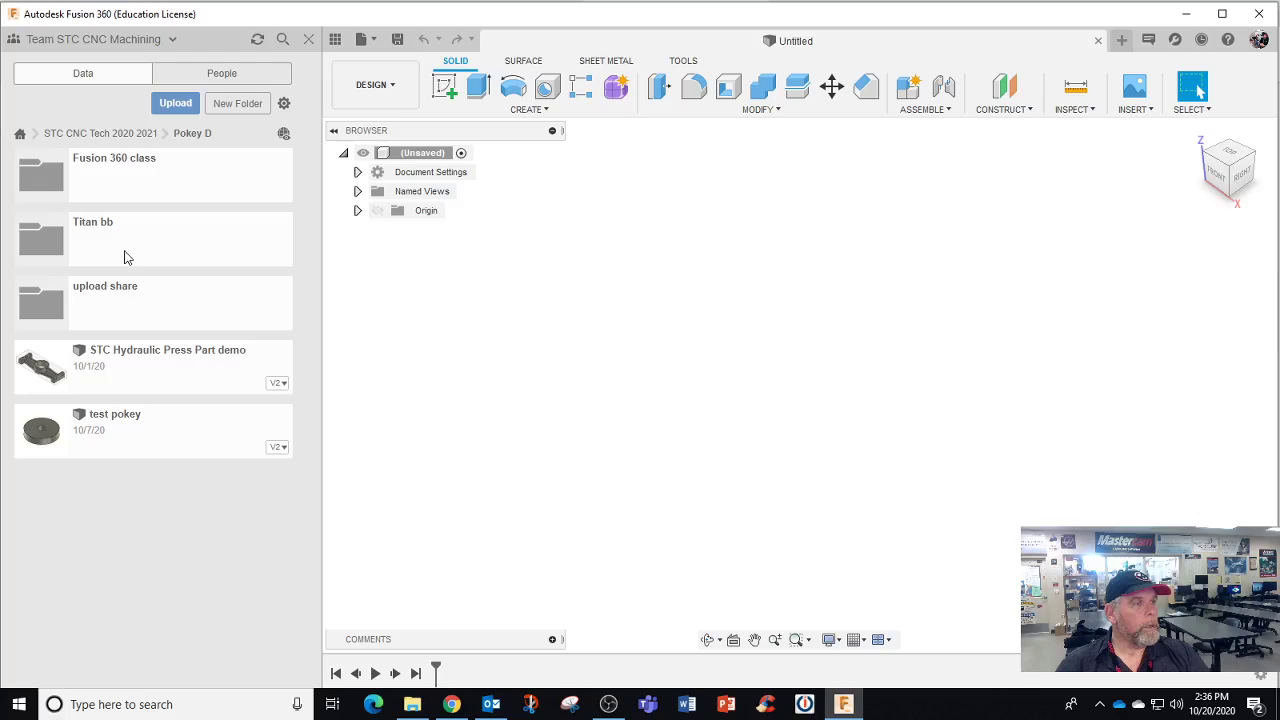
pyautogui.click(118, 175)
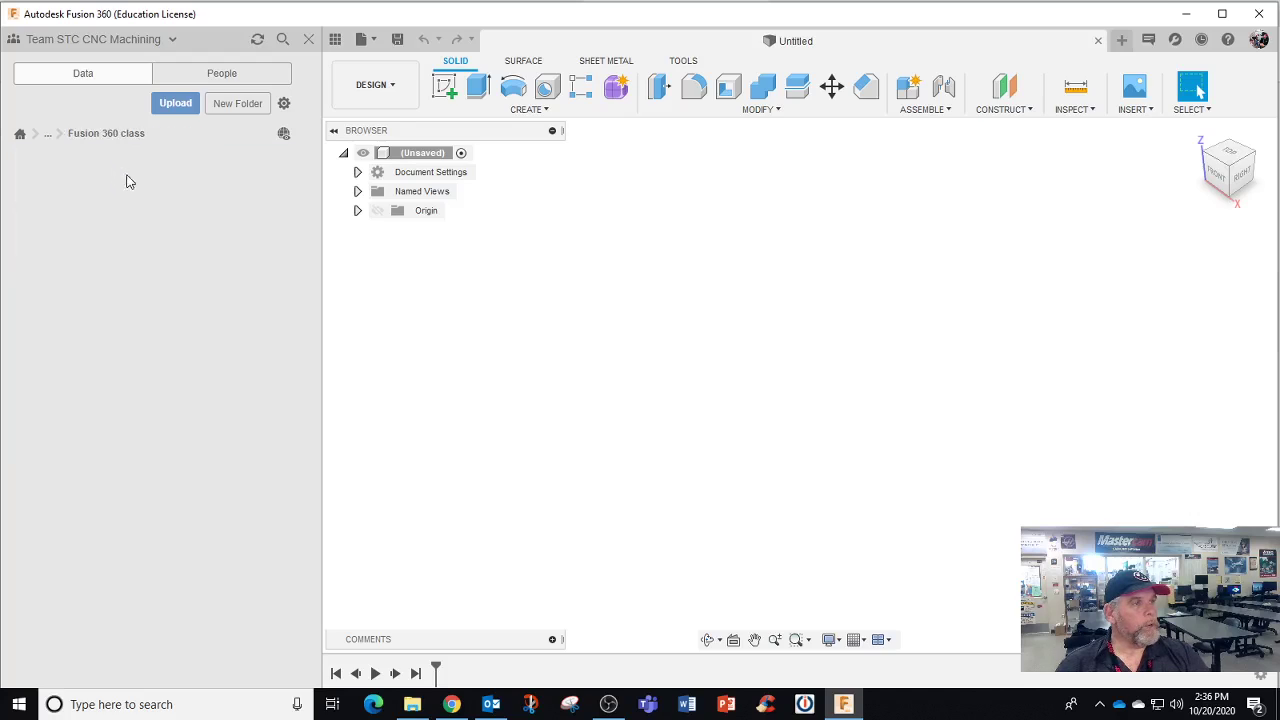
pyautogui.click(52, 136)
pyautogui.click(61, 173)
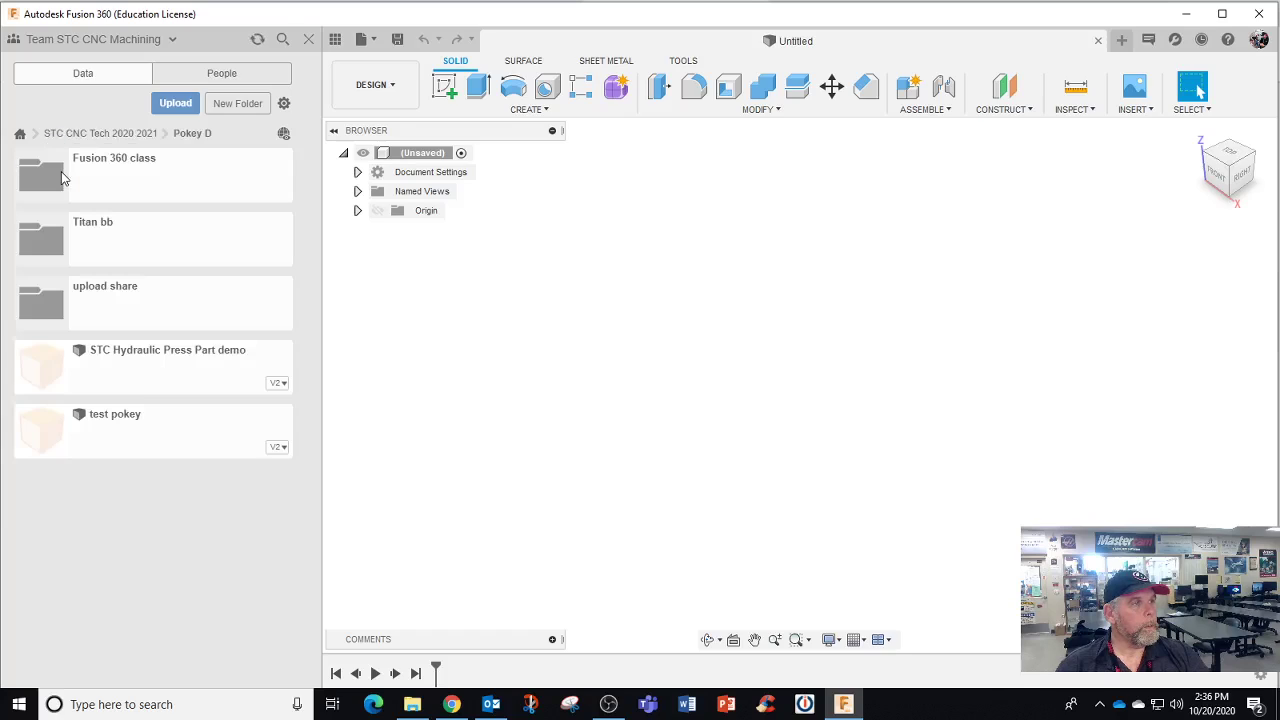
pyautogui.click(86, 231)
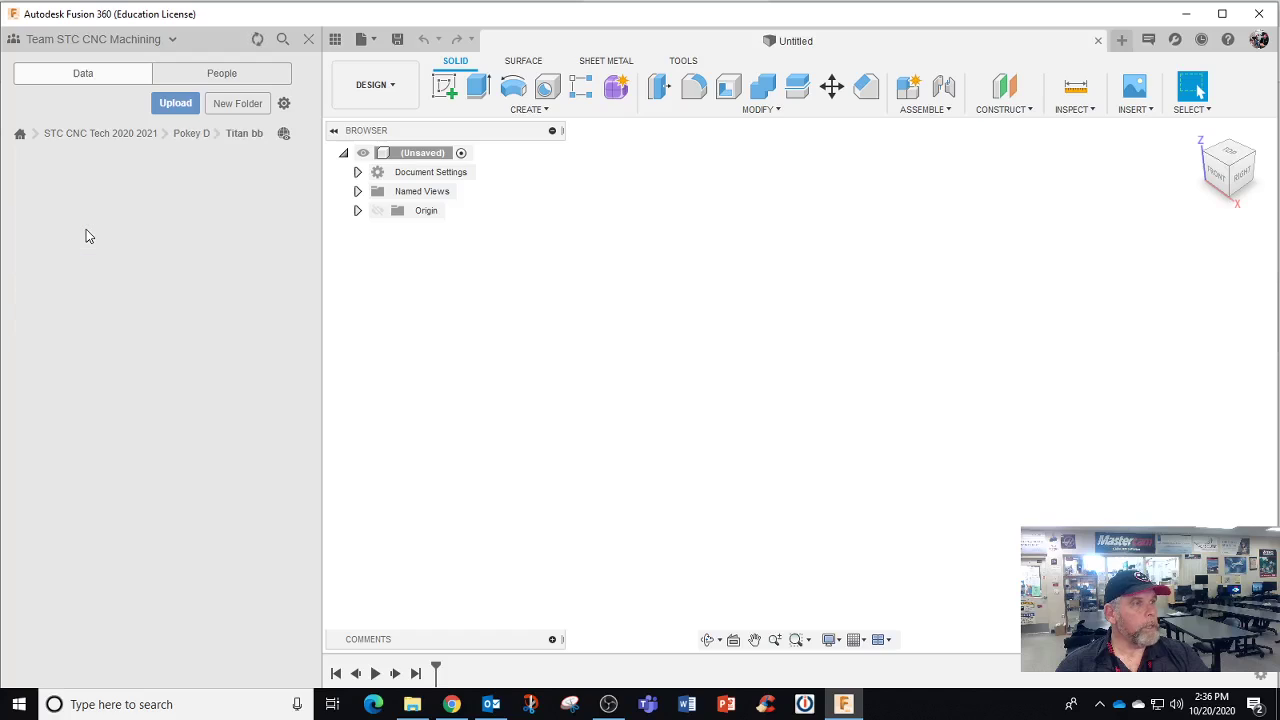
pyautogui.click(183, 136)
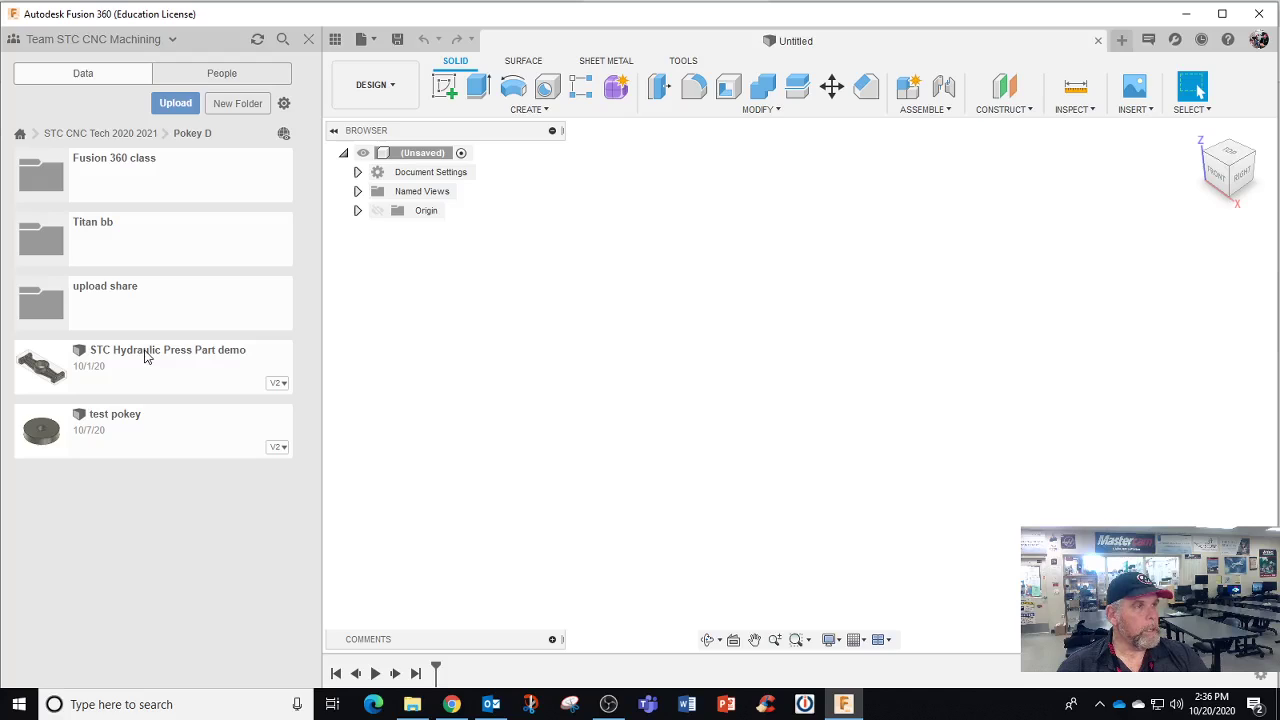
# Browse another student's Titan Parts subfolder, then return to the project's full folder list
pyautogui.click(103, 133)
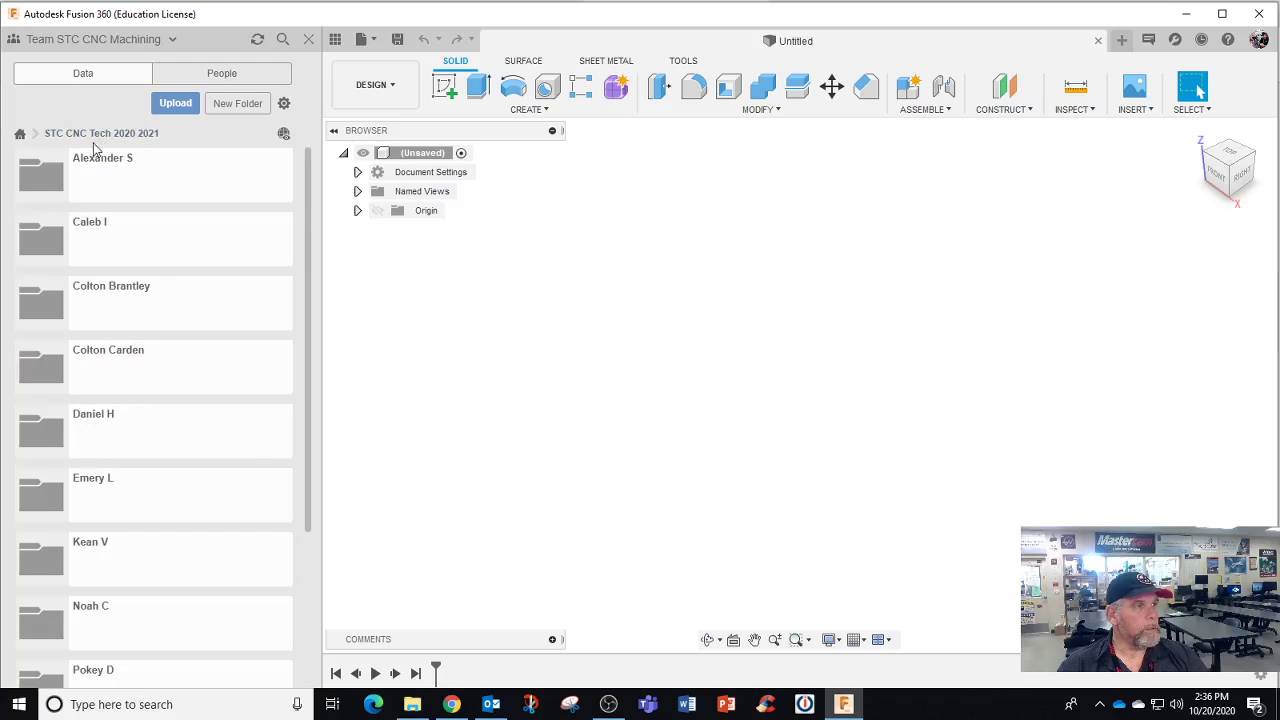
pyautogui.click(20, 133)
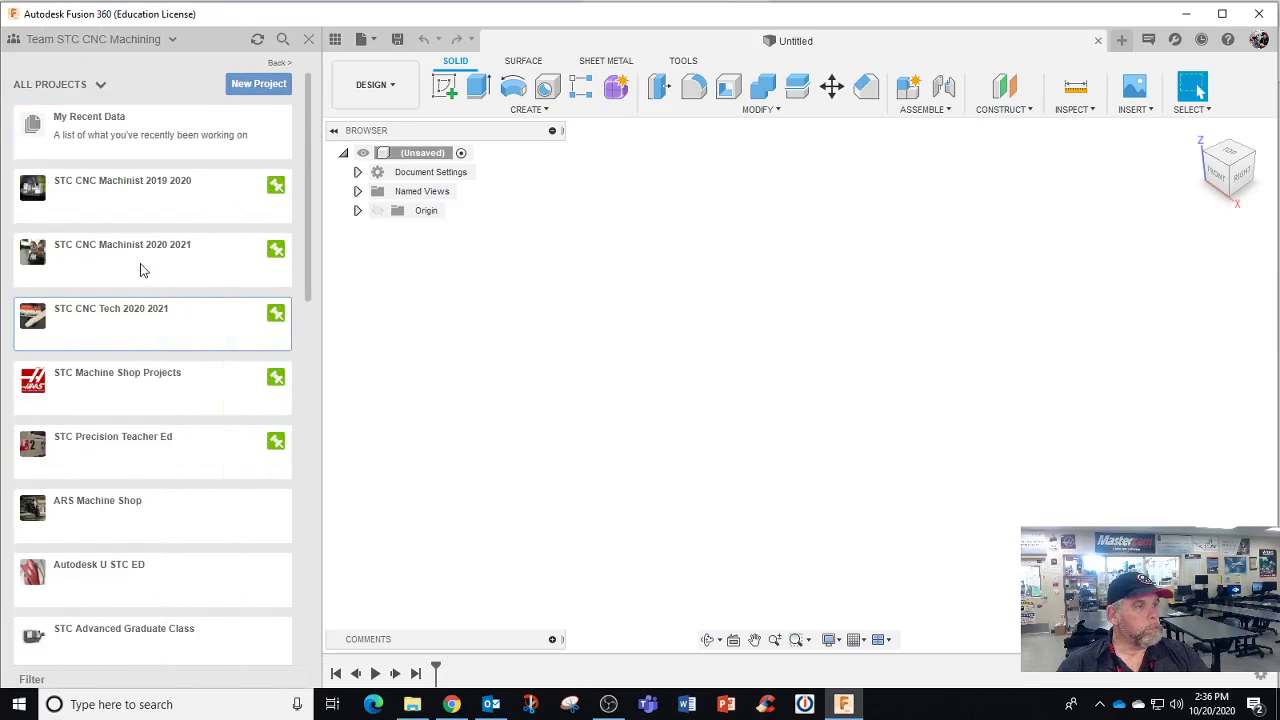
pyautogui.click(117, 335)
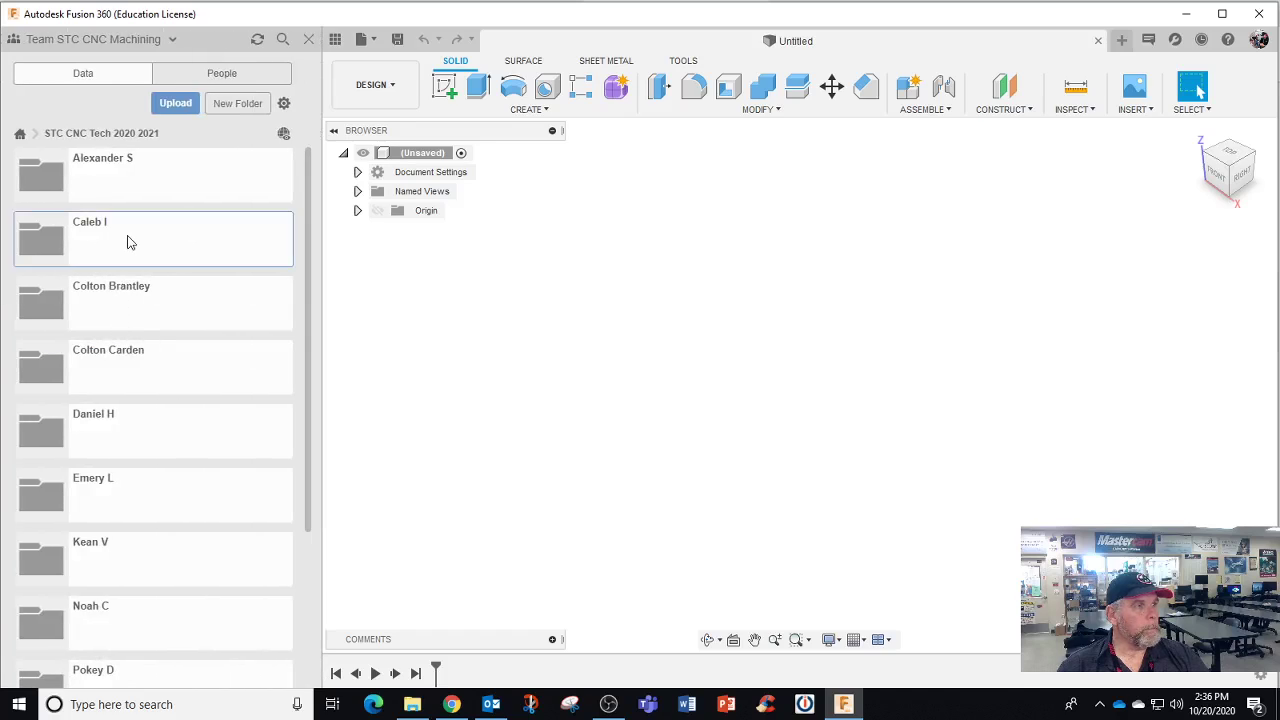
pyautogui.click(127, 241)
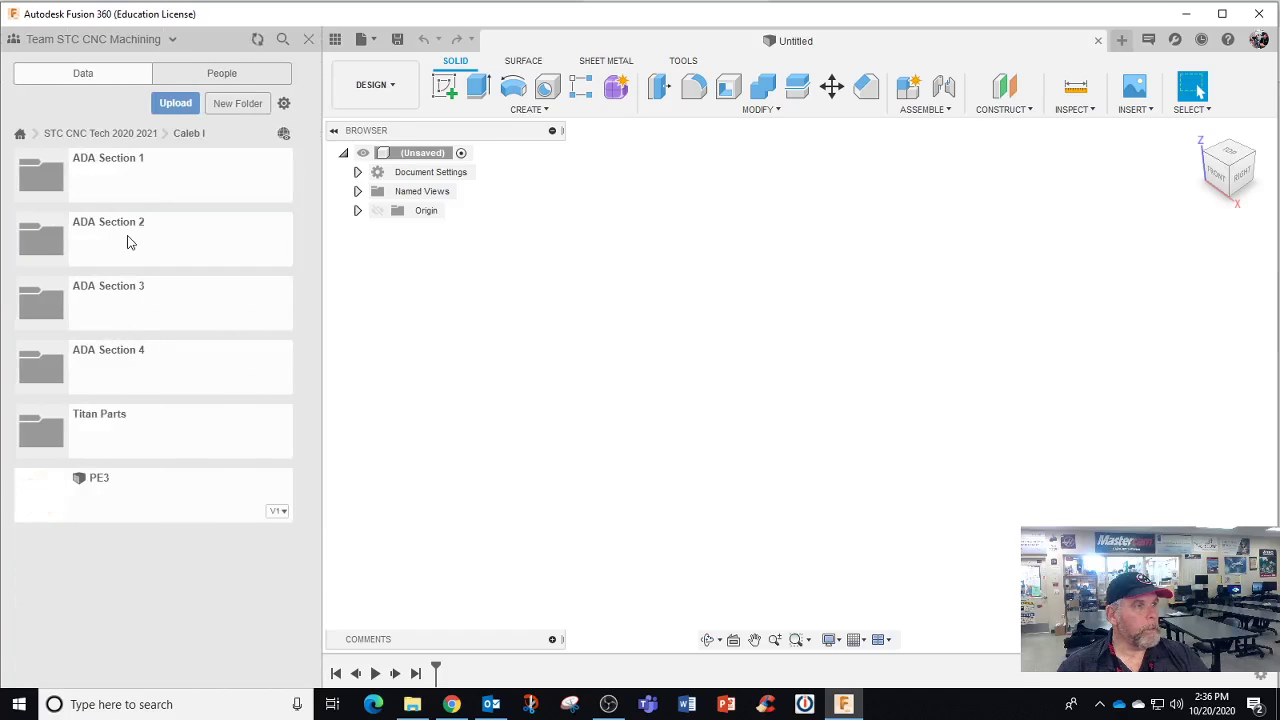
pyautogui.click(87, 442)
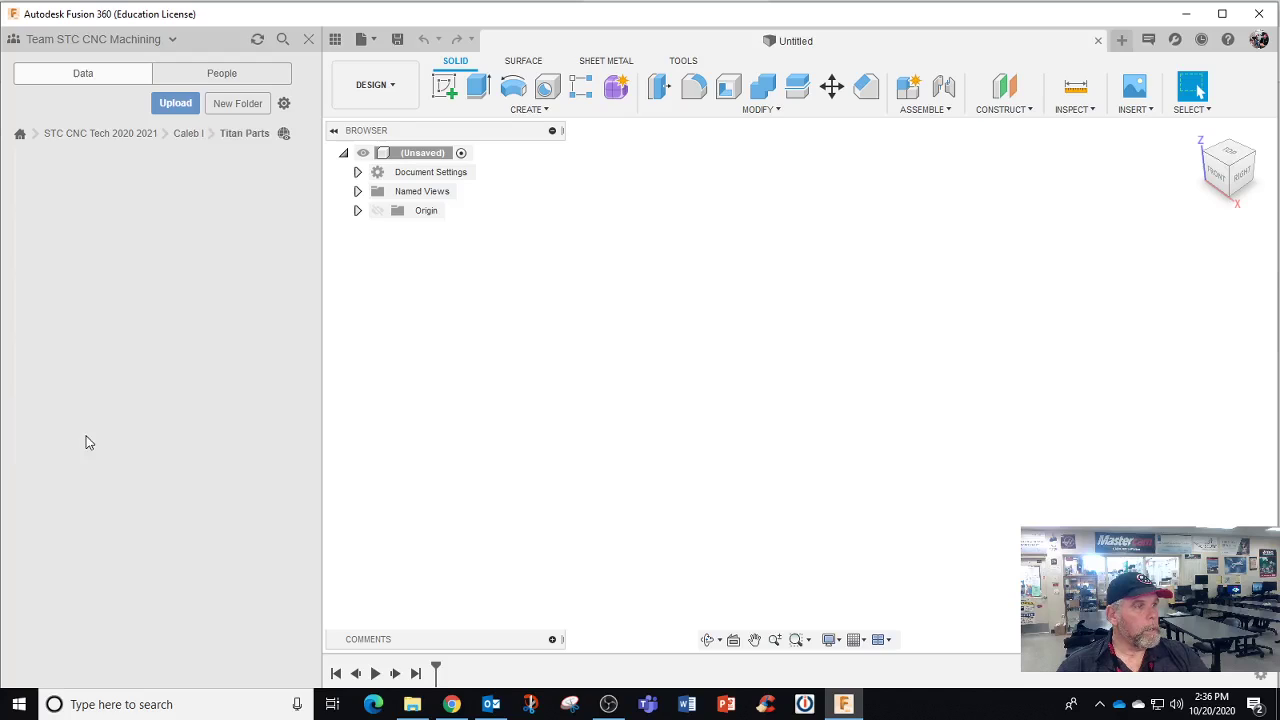
pyautogui.click(187, 134)
pyautogui.click(127, 135)
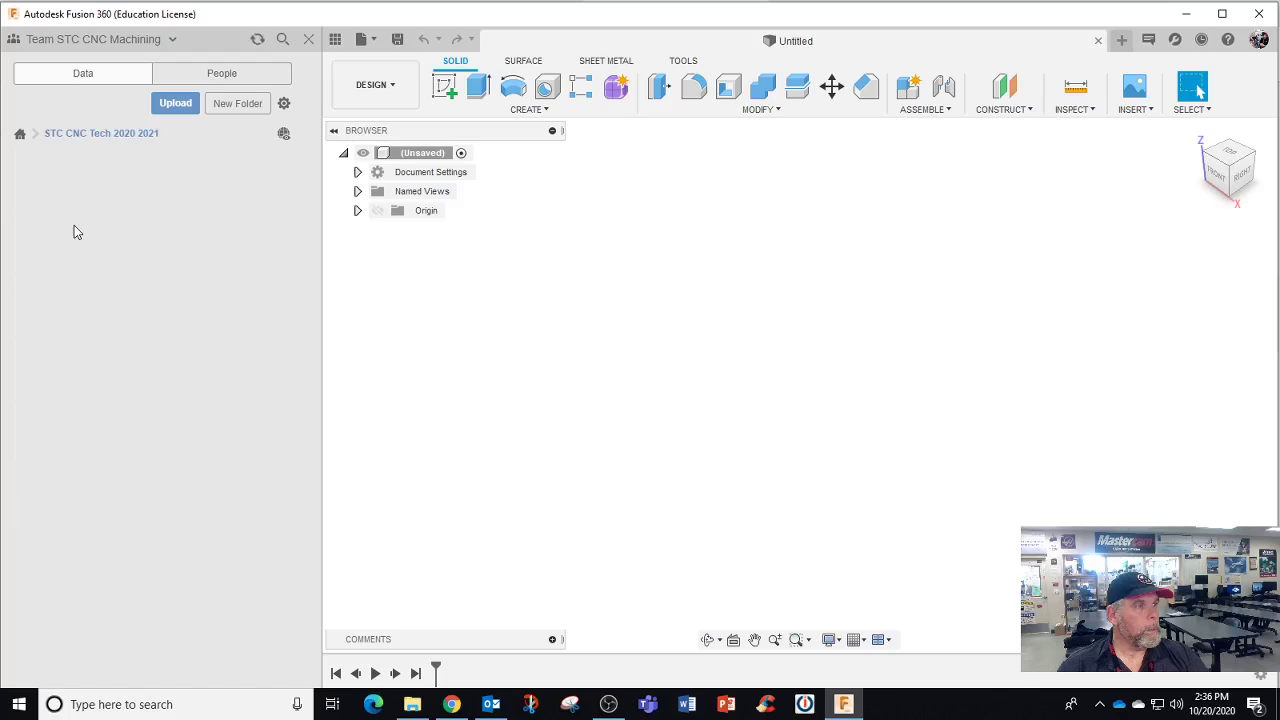
pyautogui.scroll(-3, 176, 483)
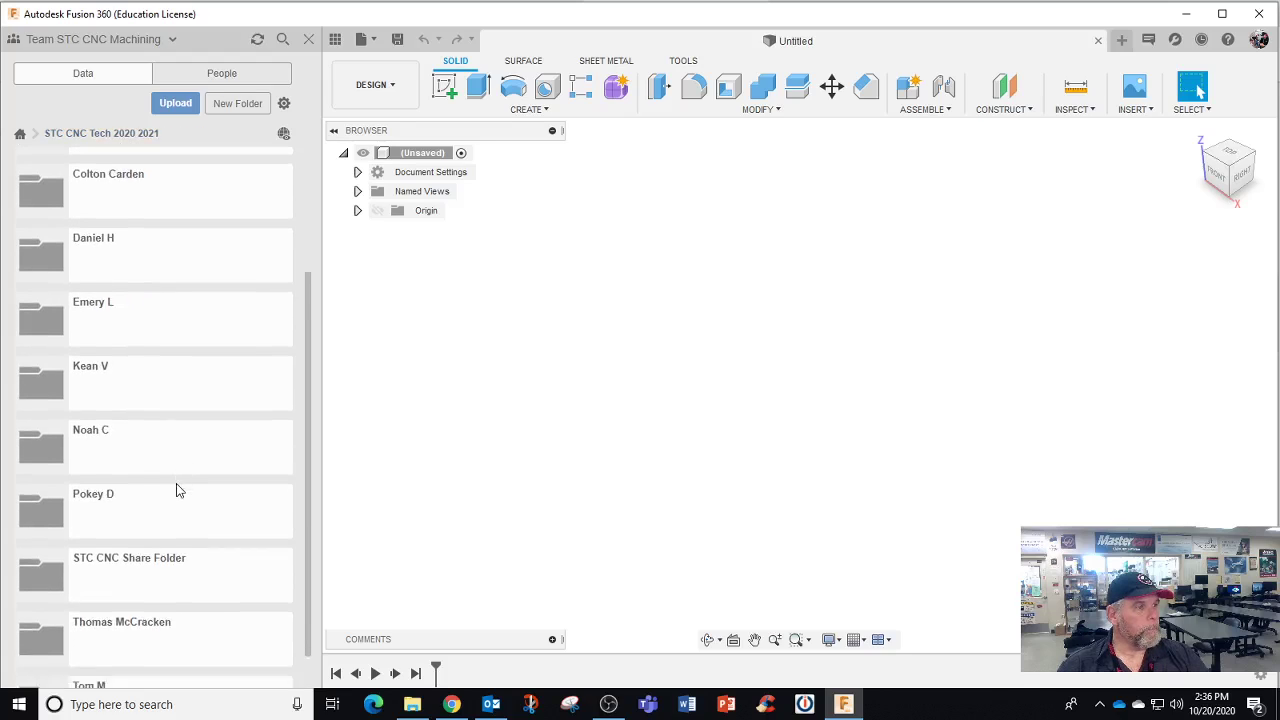
pyautogui.scroll(-1, 176, 490)
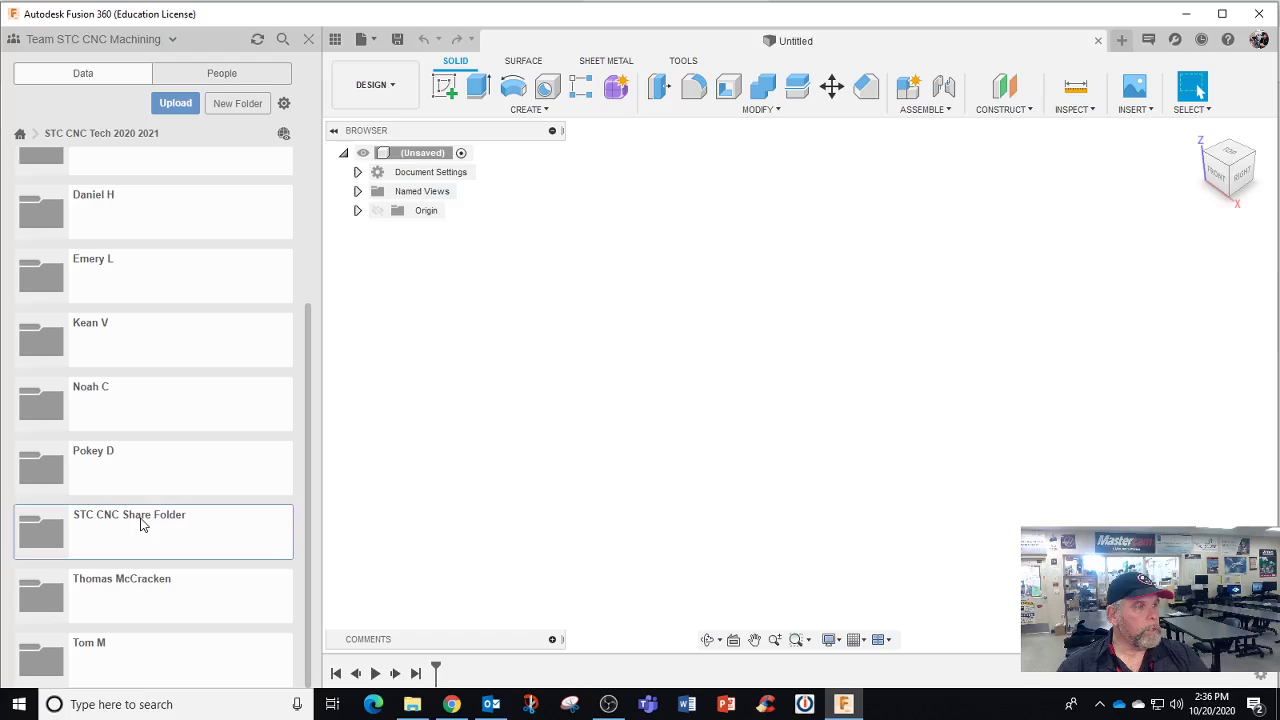
# Move the Titan 1M file from the STC CNC Share Folder into the student's folder and open that folder
pyautogui.click(142, 524)
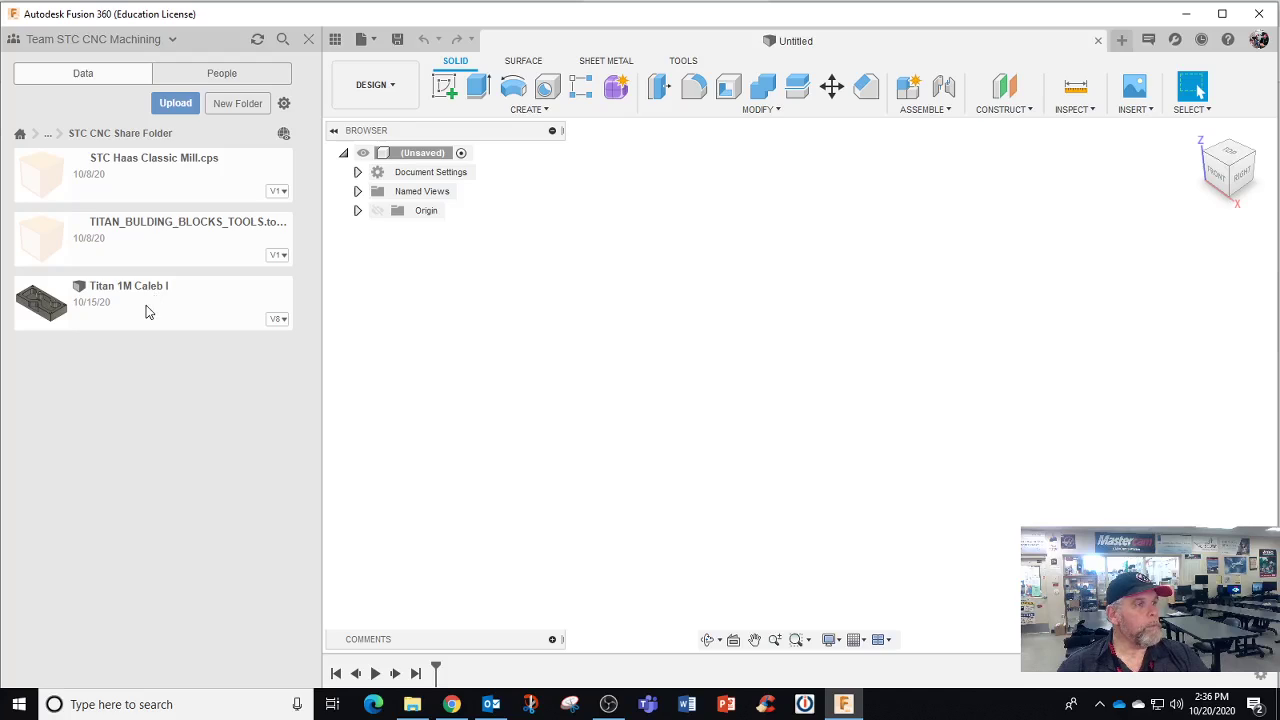
pyautogui.rightClick(146, 312)
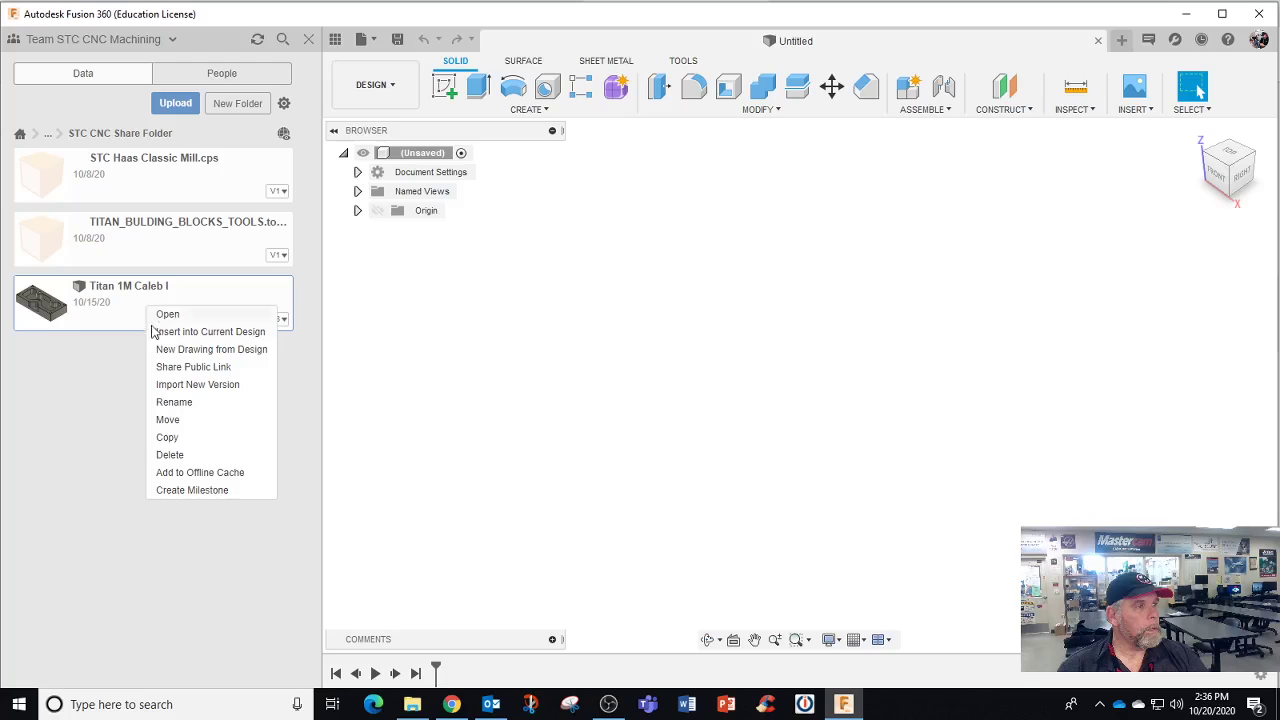
pyautogui.click(170, 420)
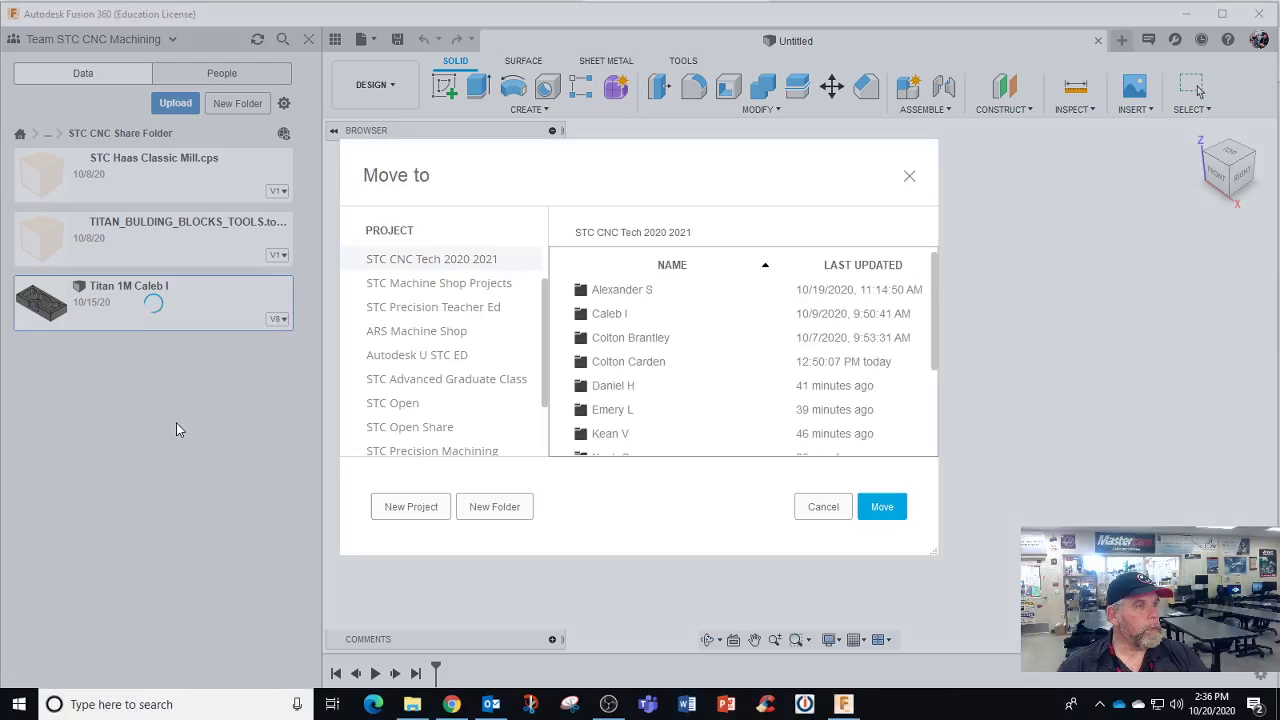
pyautogui.click(608, 315)
pyautogui.click(882, 507)
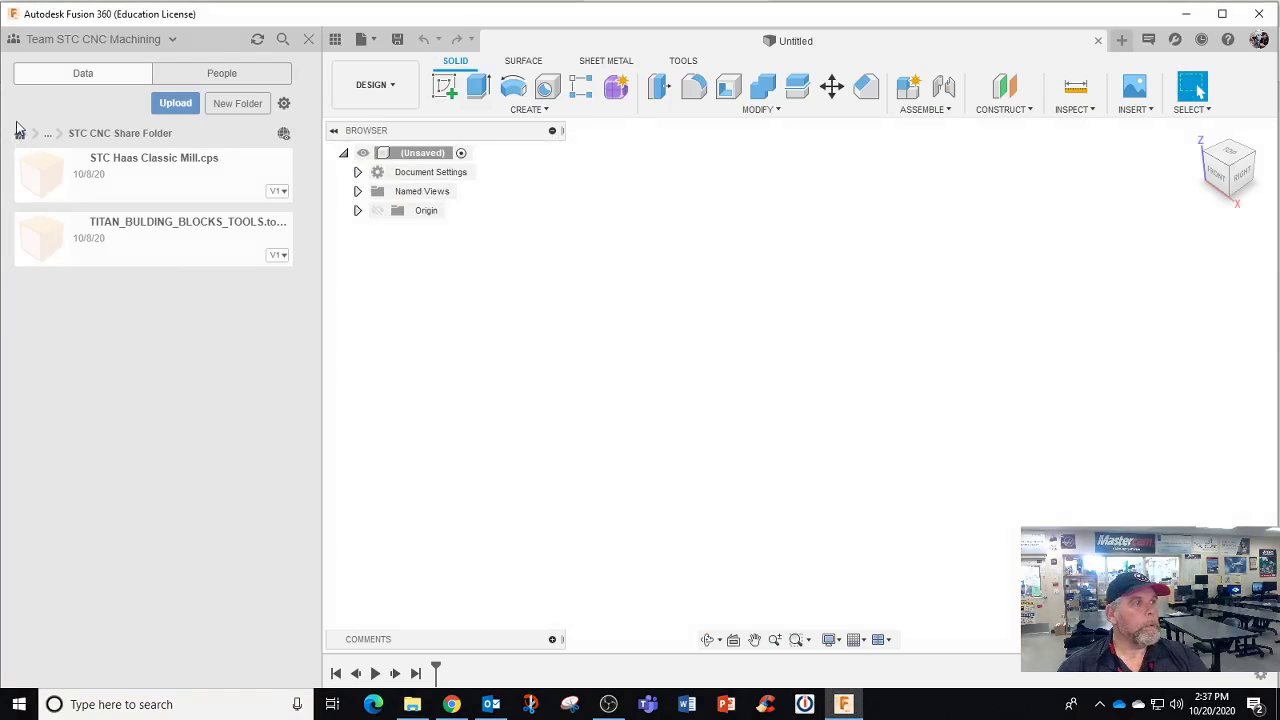
pyautogui.click(47, 135)
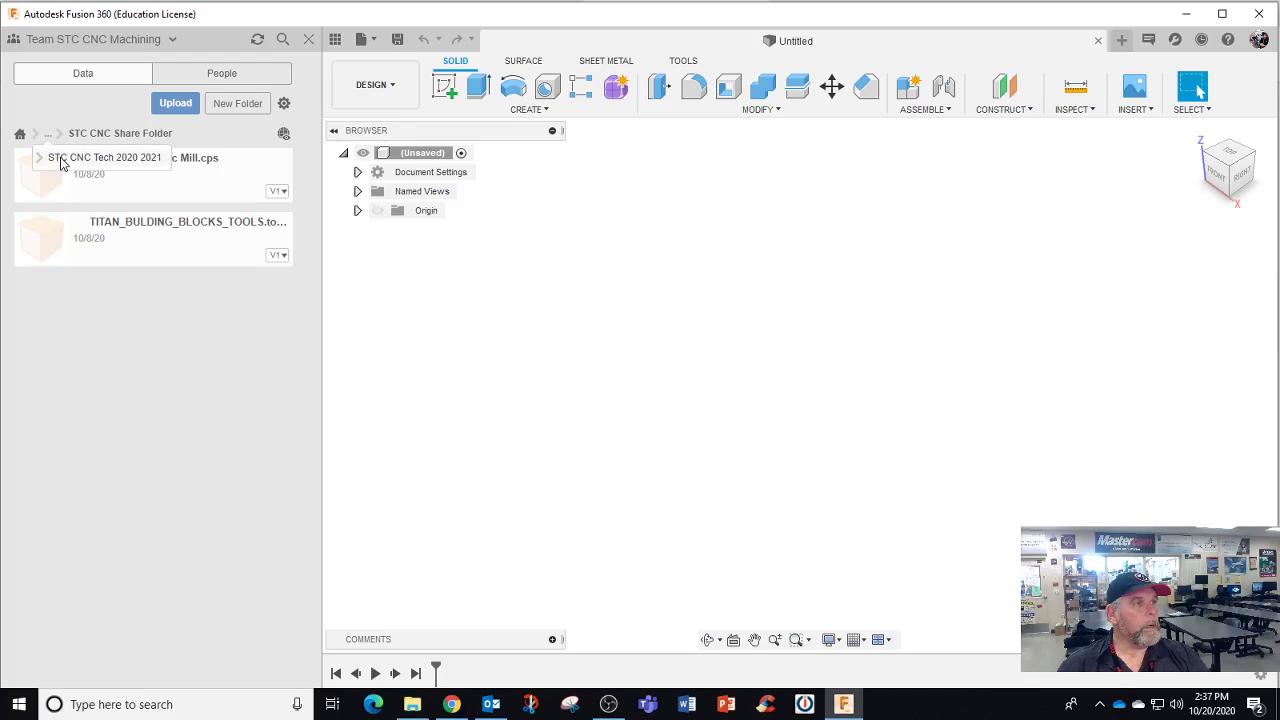
pyautogui.click(62, 158)
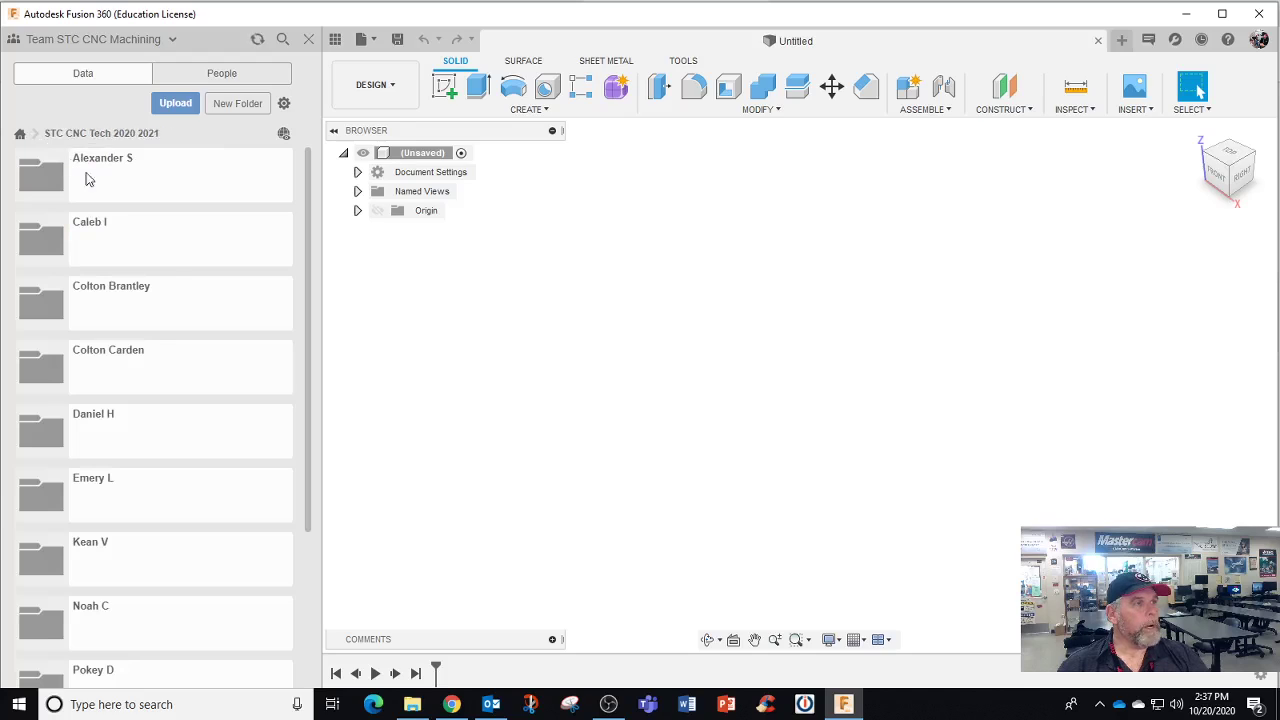
pyautogui.click(133, 243)
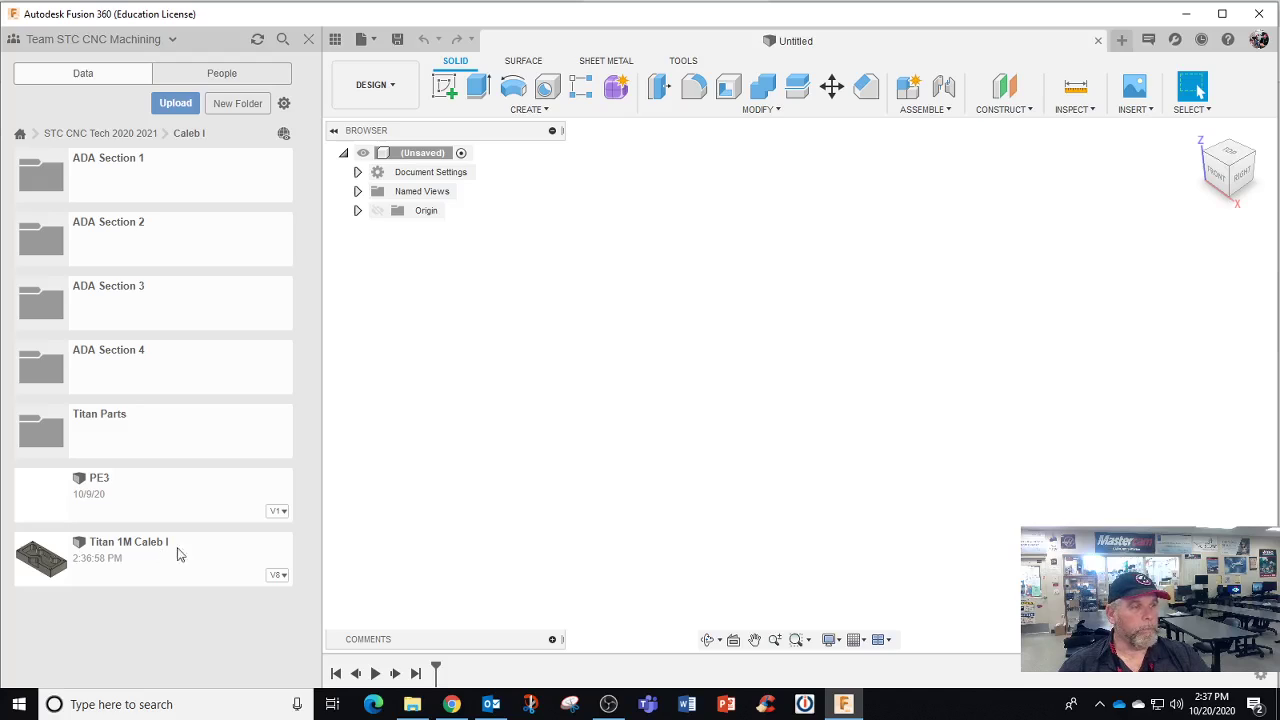
# View the Titan 1M file's details, then open the design
pyautogui.click(279, 578)
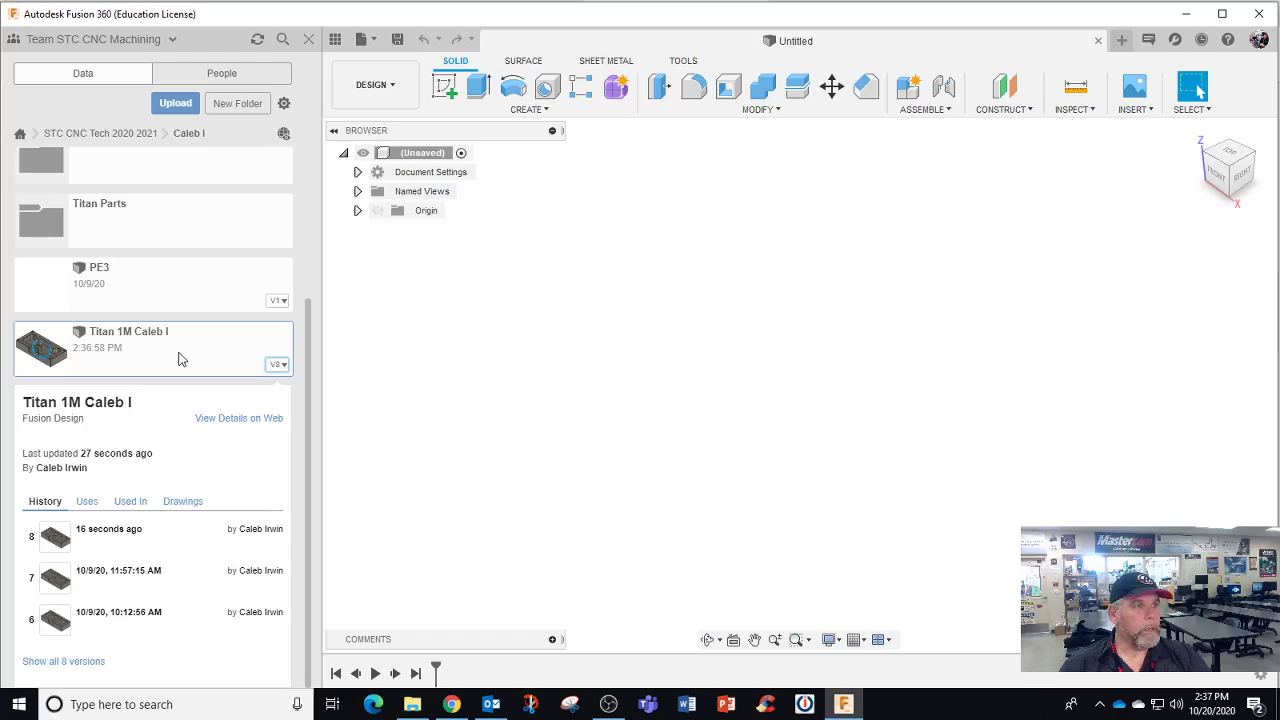
pyautogui.doubleClick(180, 358)
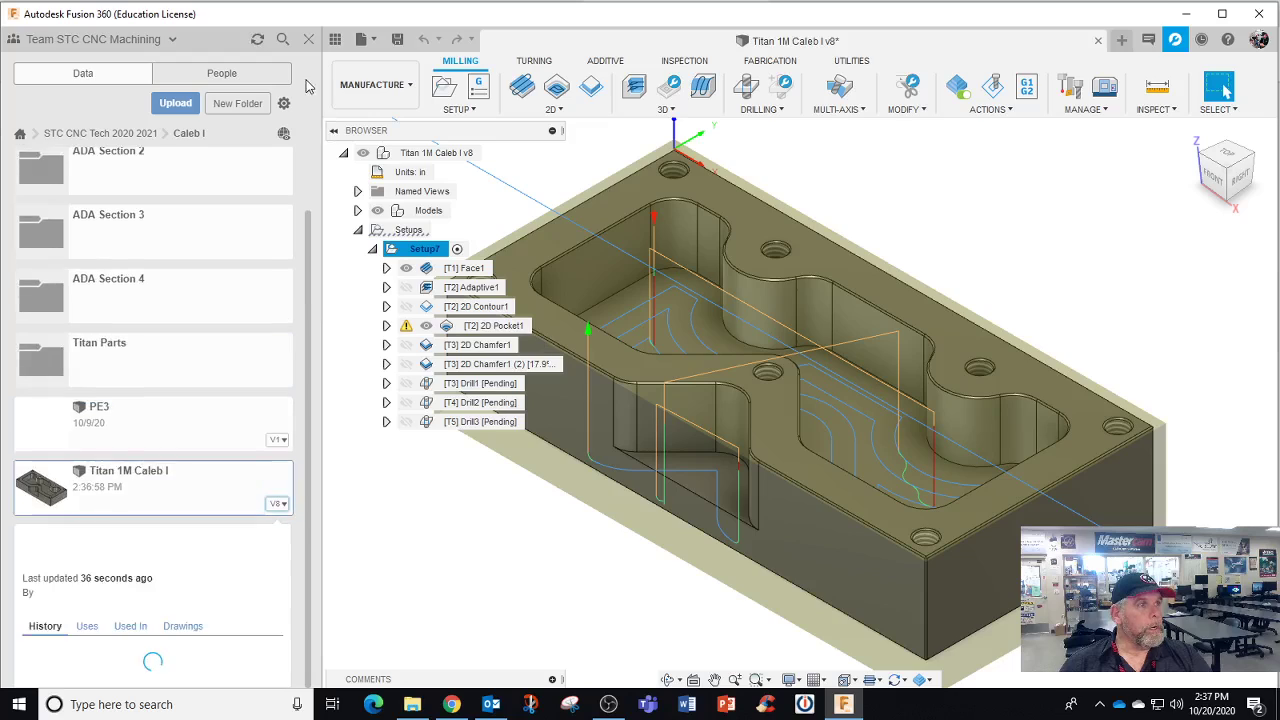
# Save As a copy with ' review' appended to the name in the student's folder
pyautogui.click(374, 41)
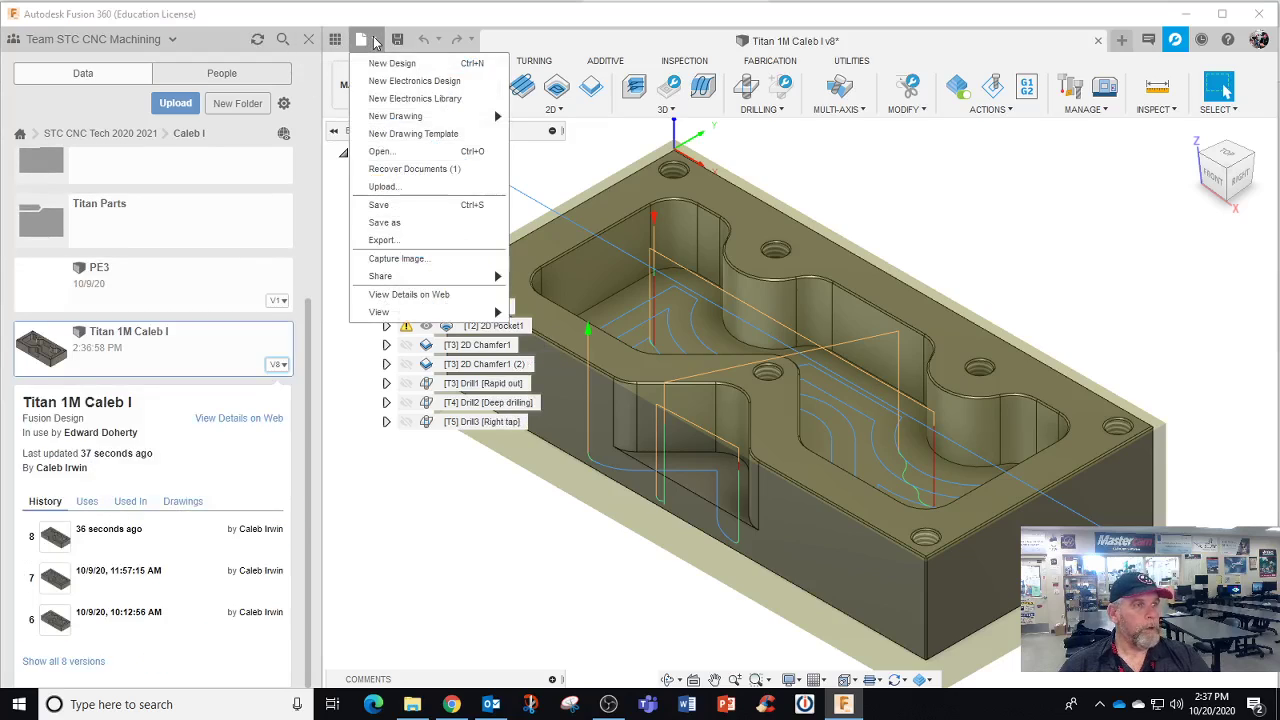
pyautogui.click(425, 227)
pyautogui.click(471, 160)
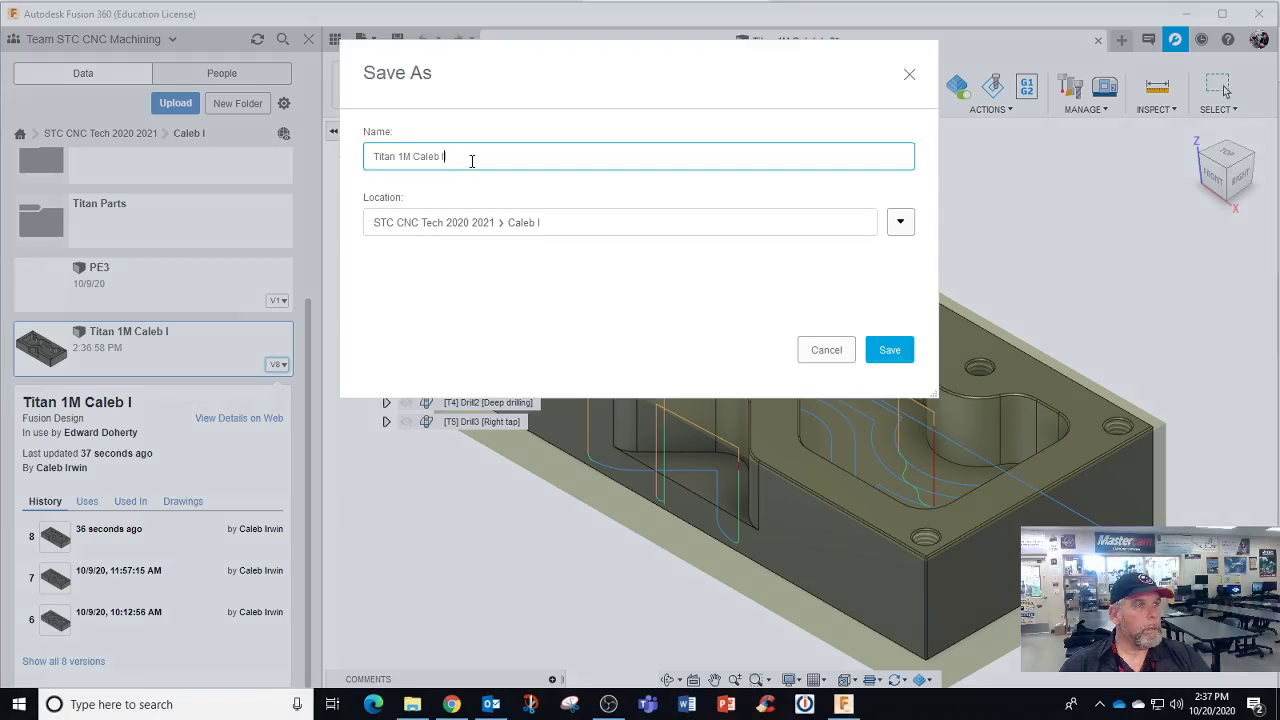
pyautogui.write('r')
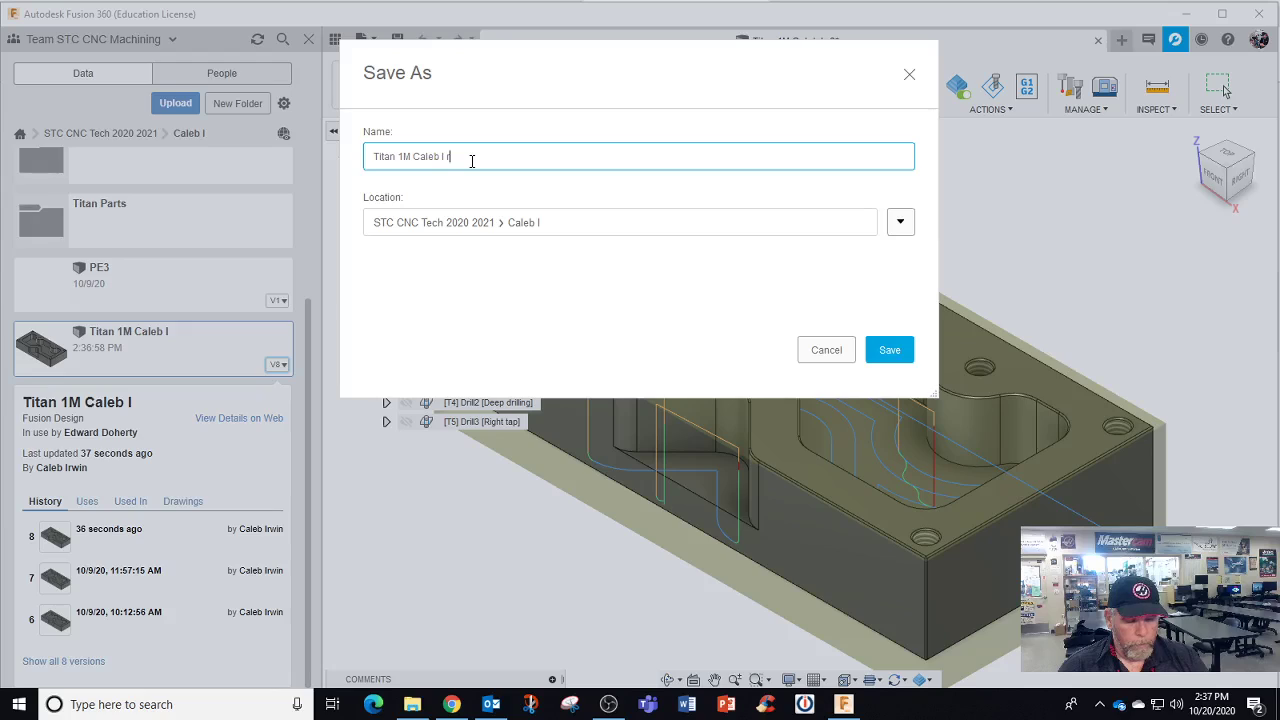
pyautogui.write('evis')
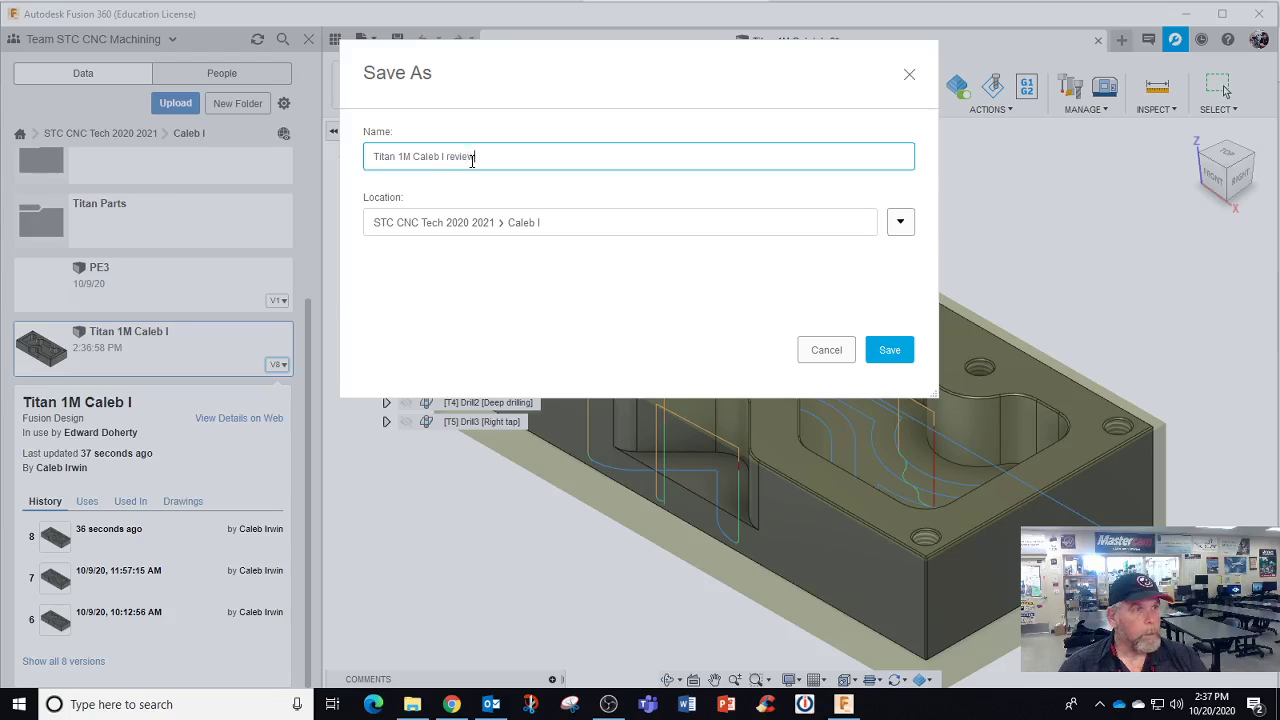
pyautogui.write('w')
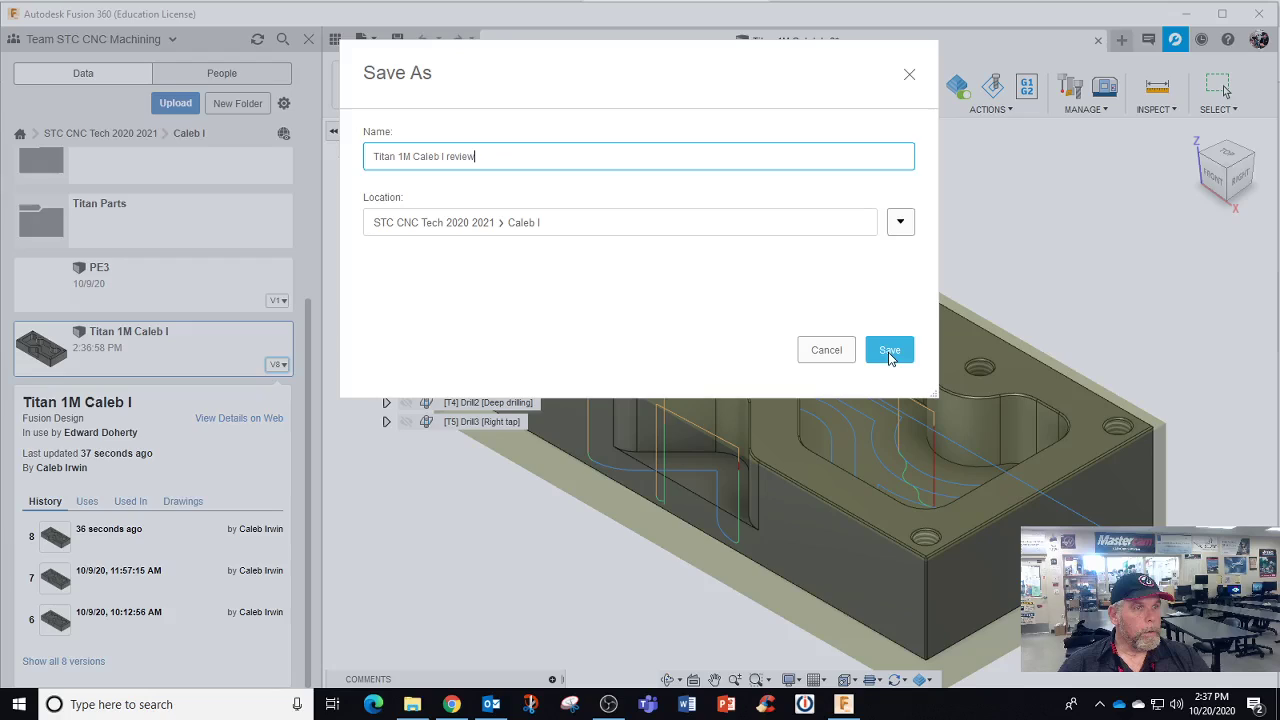
pyautogui.click(889, 350)
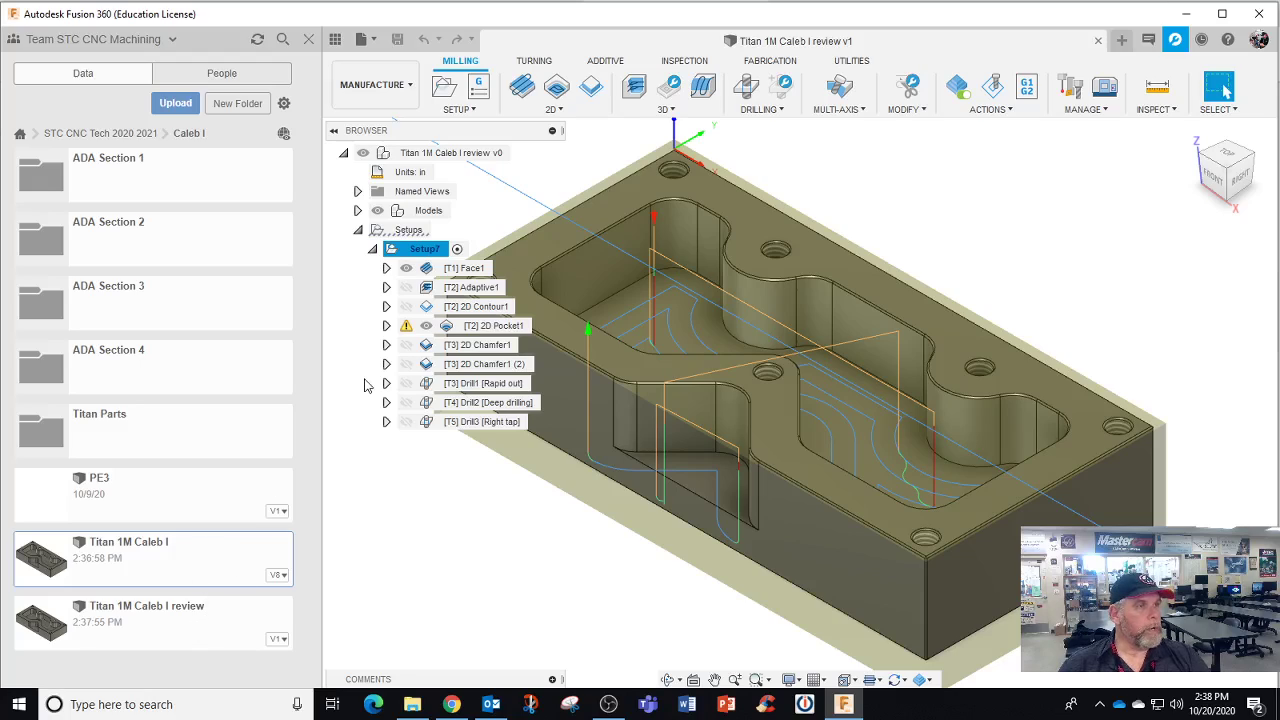
# Close the Data Panel, hide the Face1 and 2D Pocket1 toolpaths, and switch to the Design workspace
pyautogui.click(308, 39)
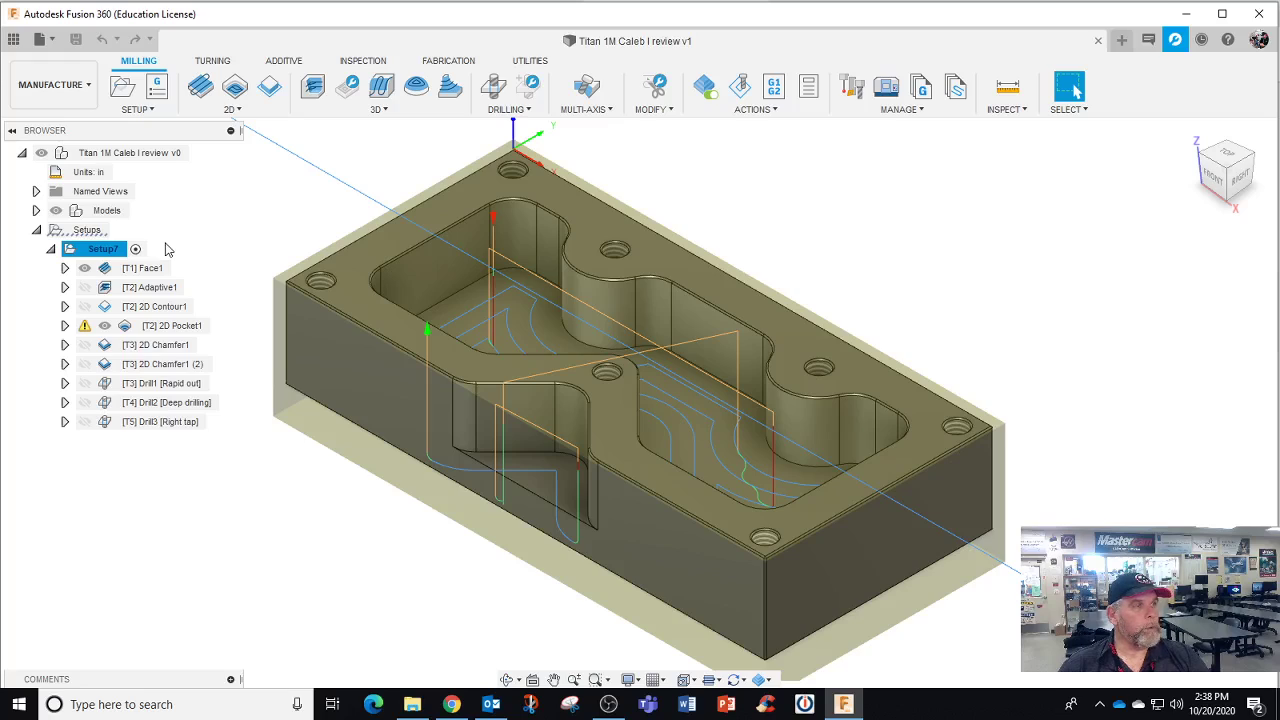
pyautogui.click(85, 268)
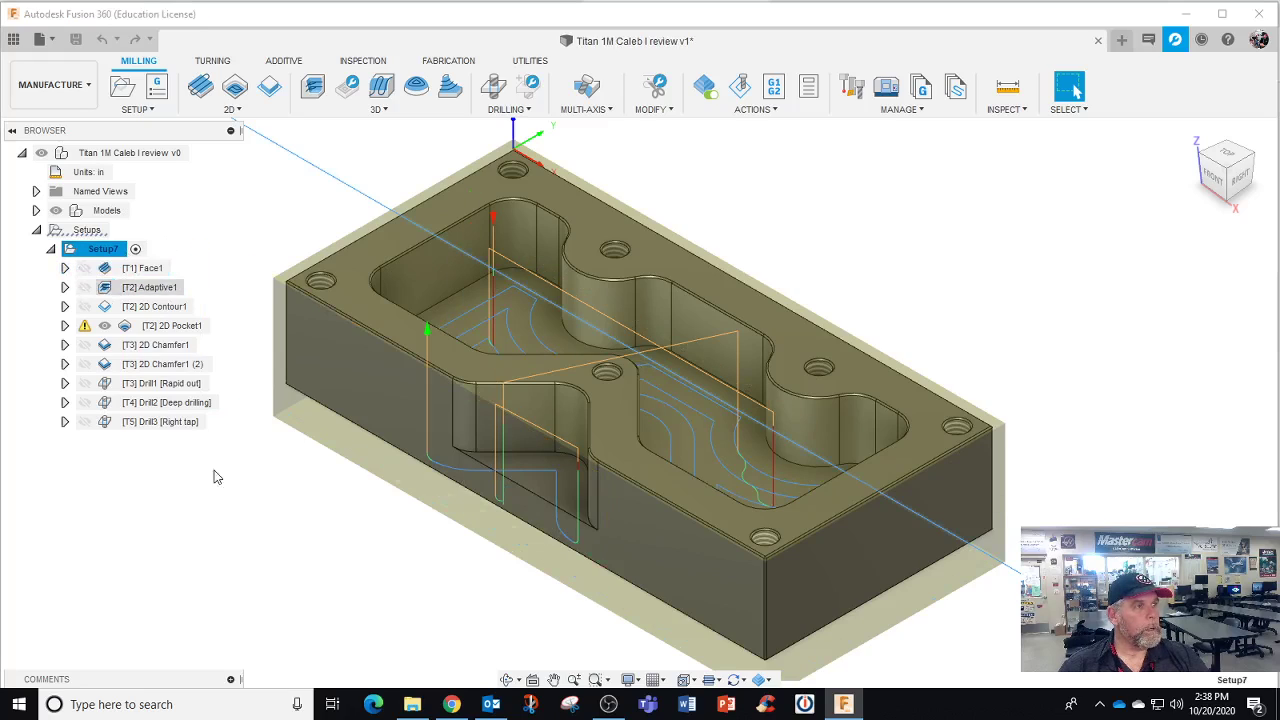
pyautogui.click(218, 497)
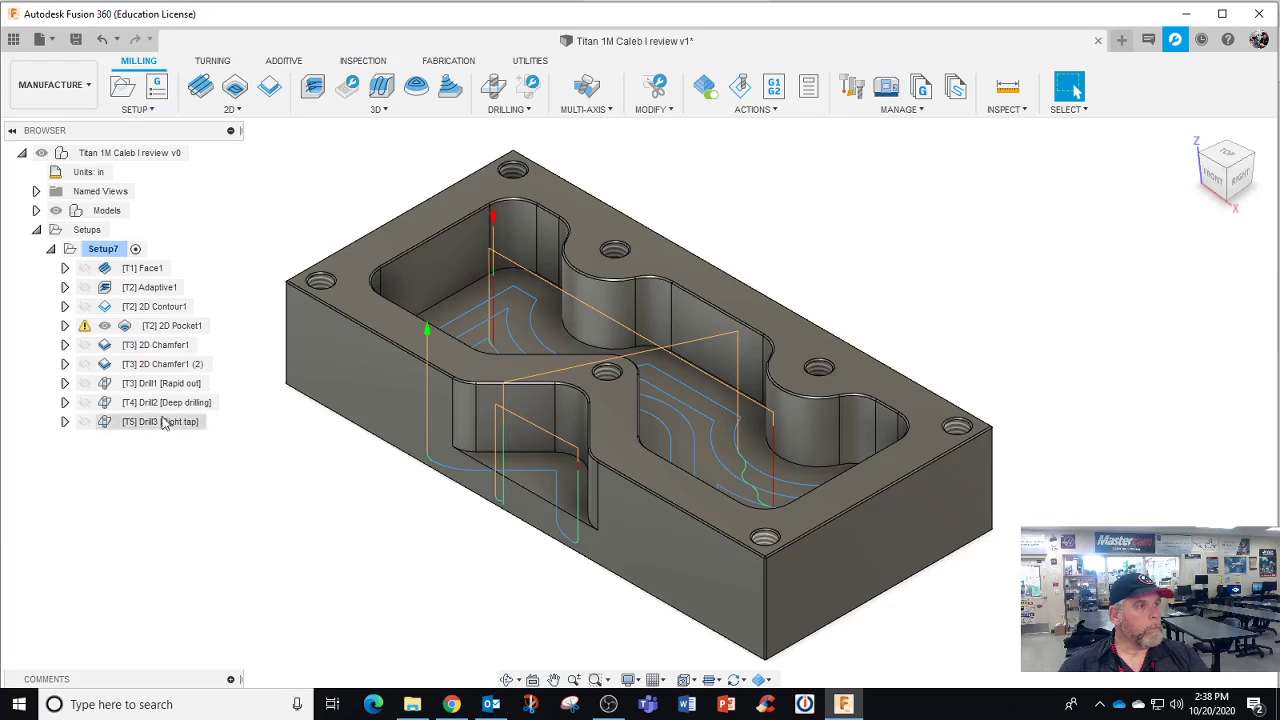
pyautogui.click(85, 327)
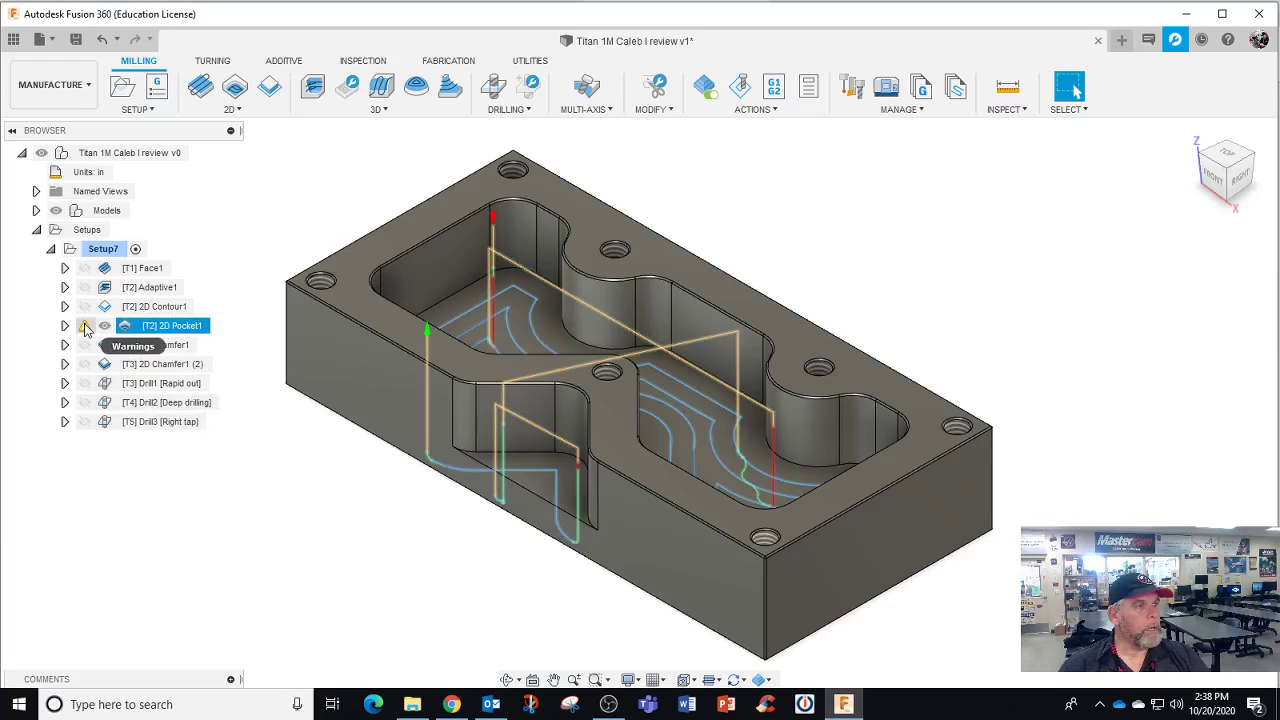
pyautogui.click(85, 330)
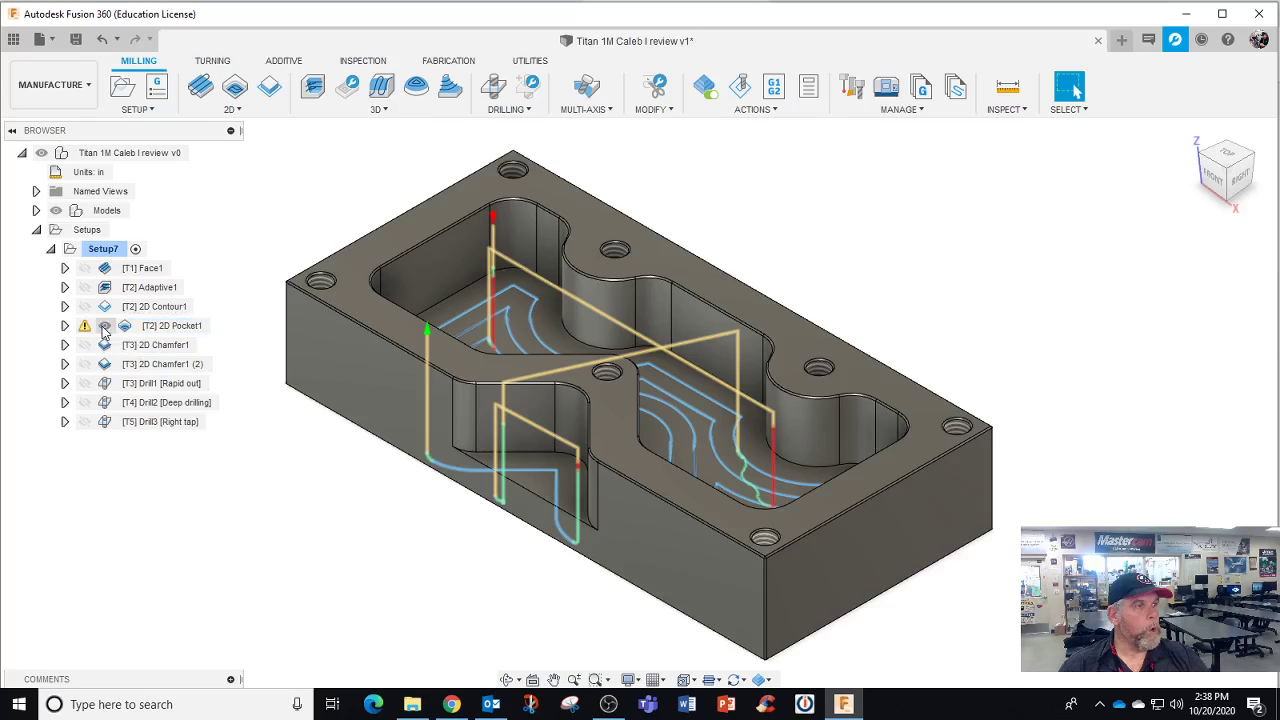
pyautogui.click(105, 330)
pyautogui.click(104, 327)
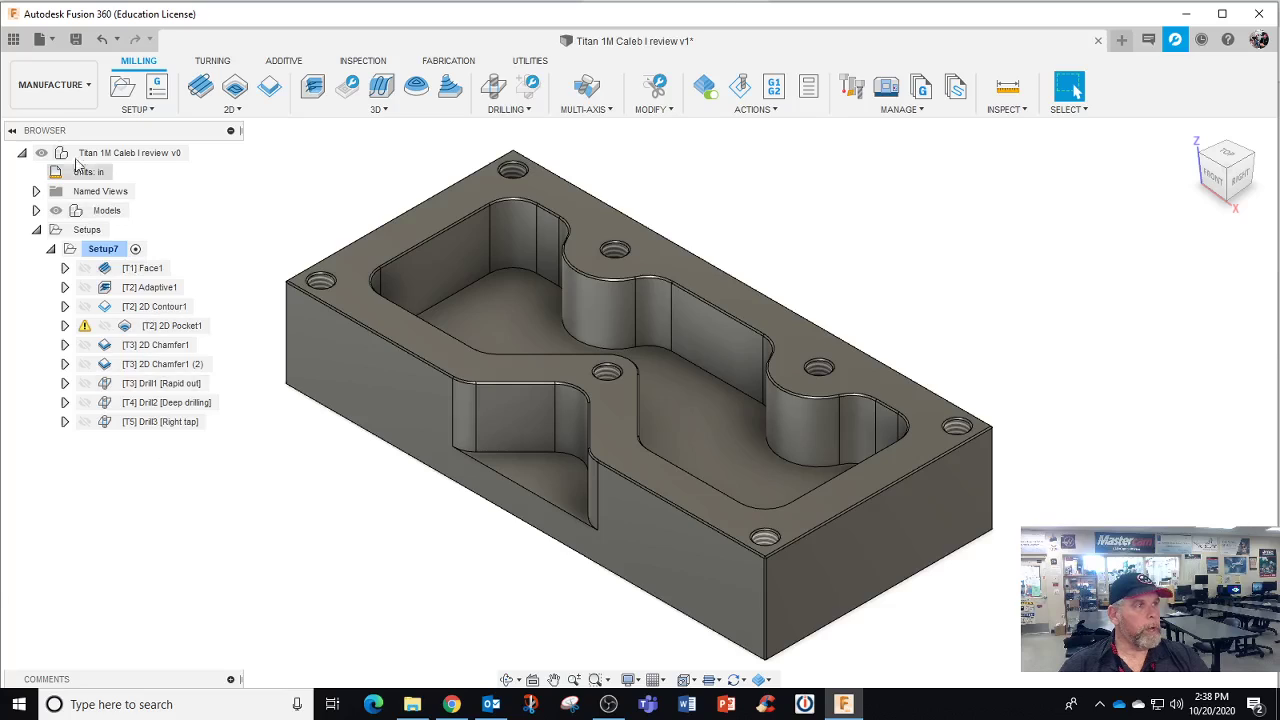
pyautogui.click(84, 88)
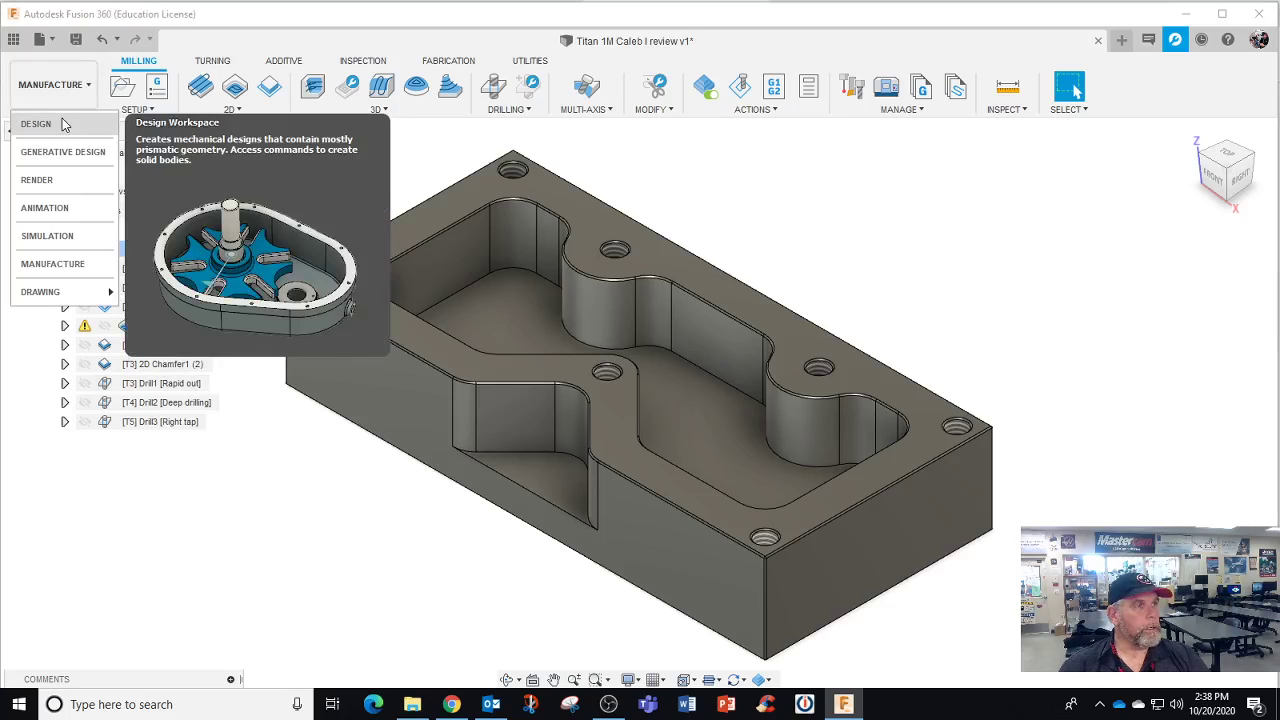
pyautogui.click(66, 123)
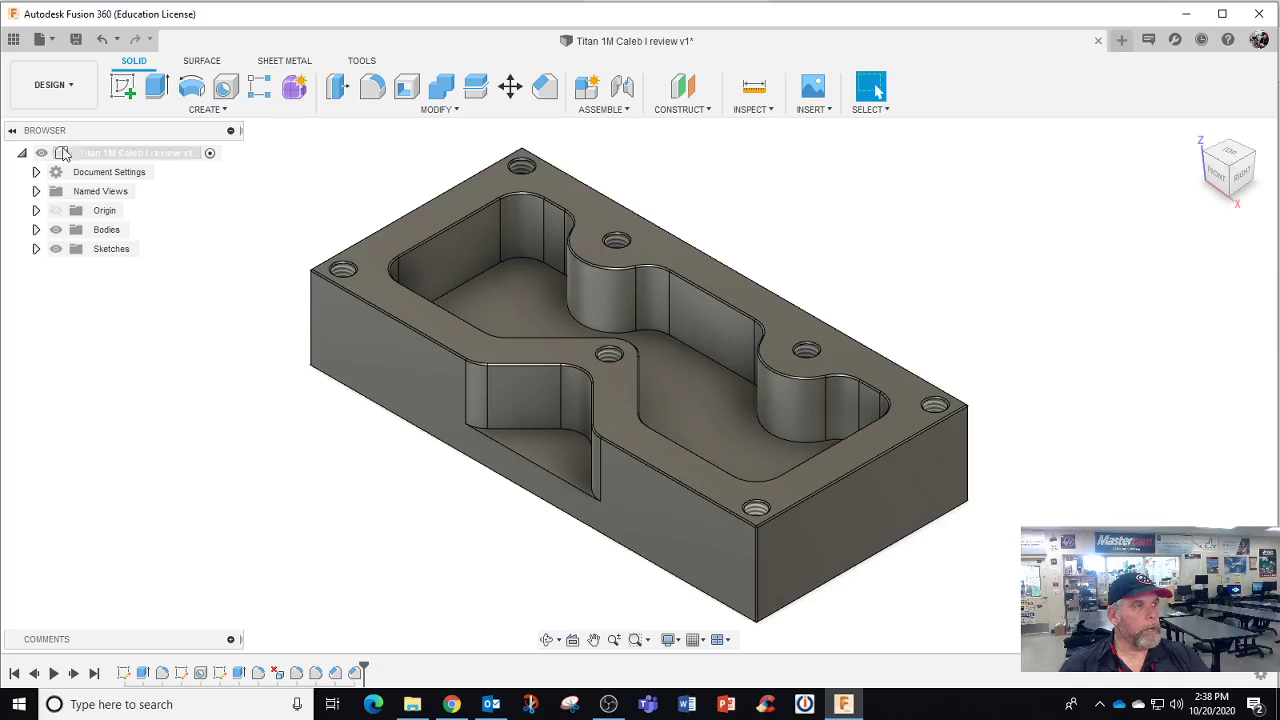
# Back in Manufacture, simulate all Setup7 operations at increased speed, then close the simulation
pyautogui.click(52, 85)
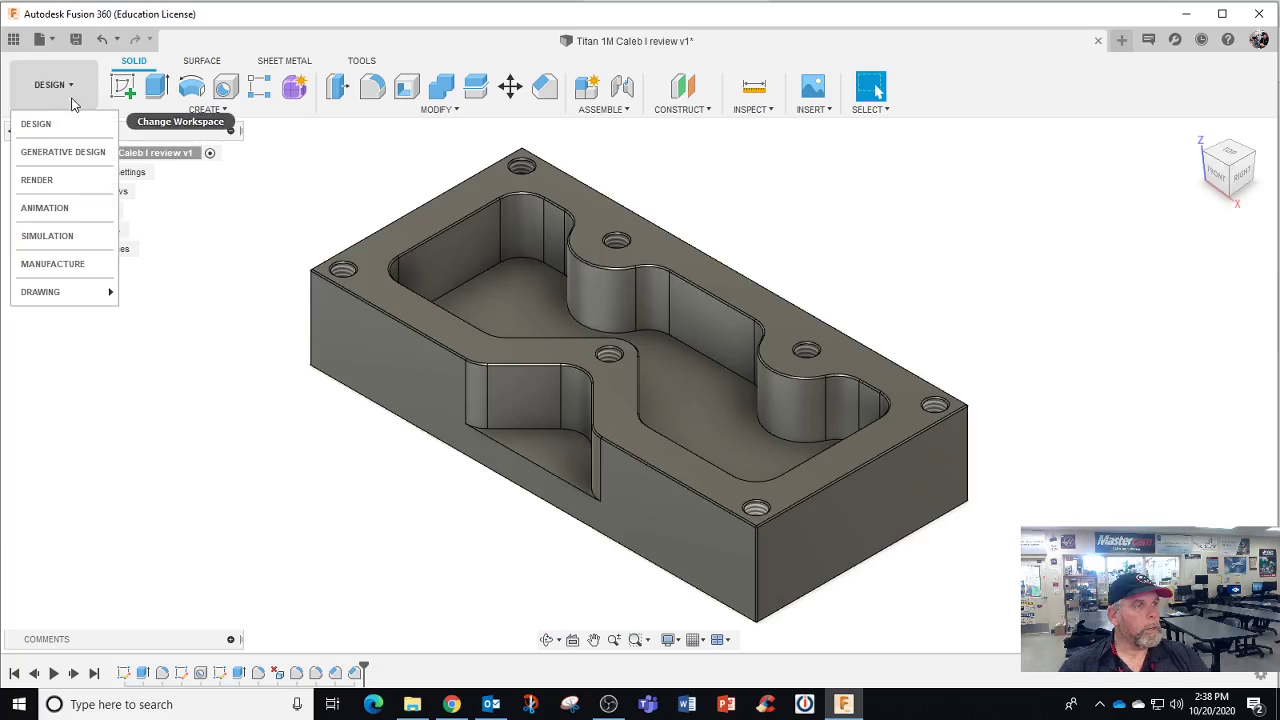
pyautogui.click(80, 264)
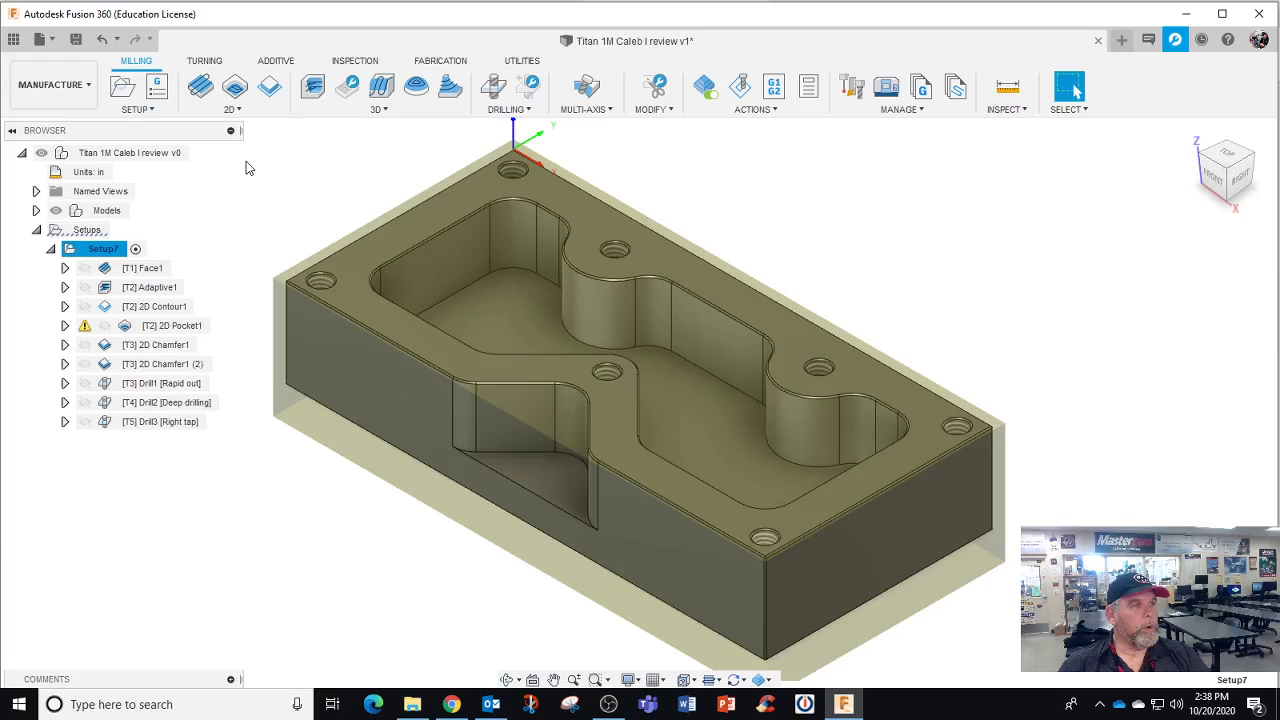
pyautogui.rightClick(107, 250)
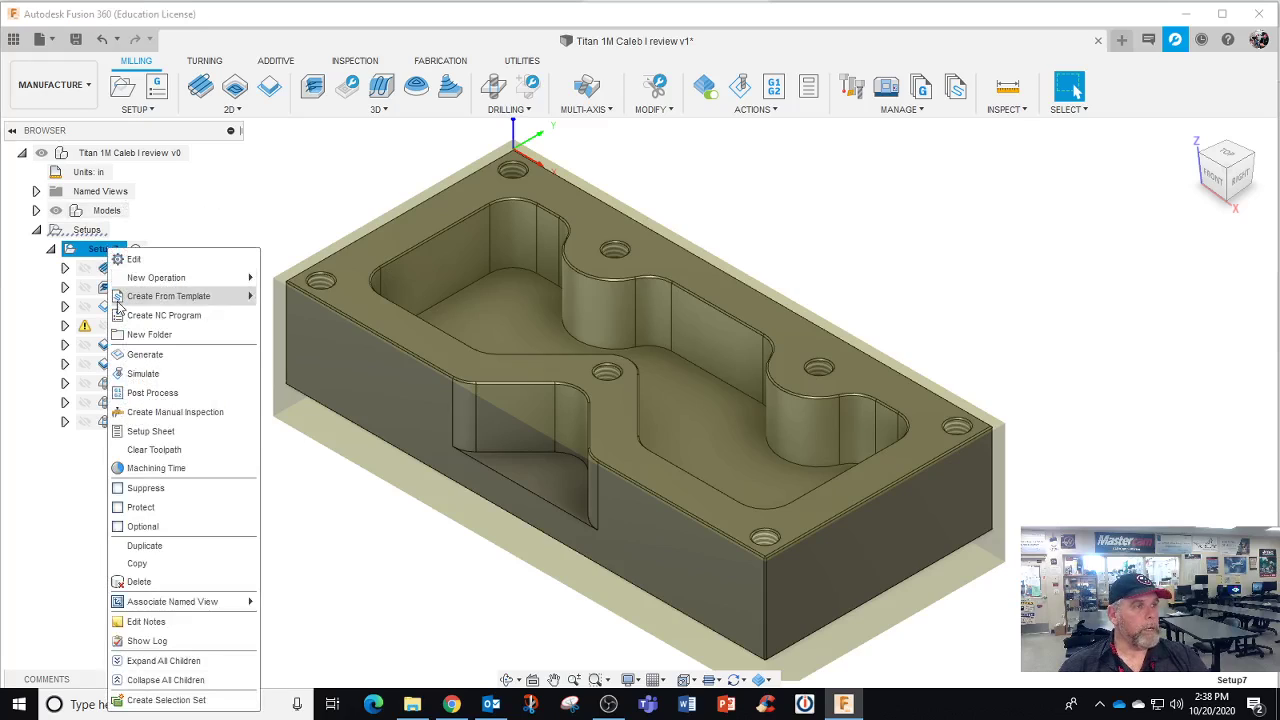
pyautogui.click(145, 374)
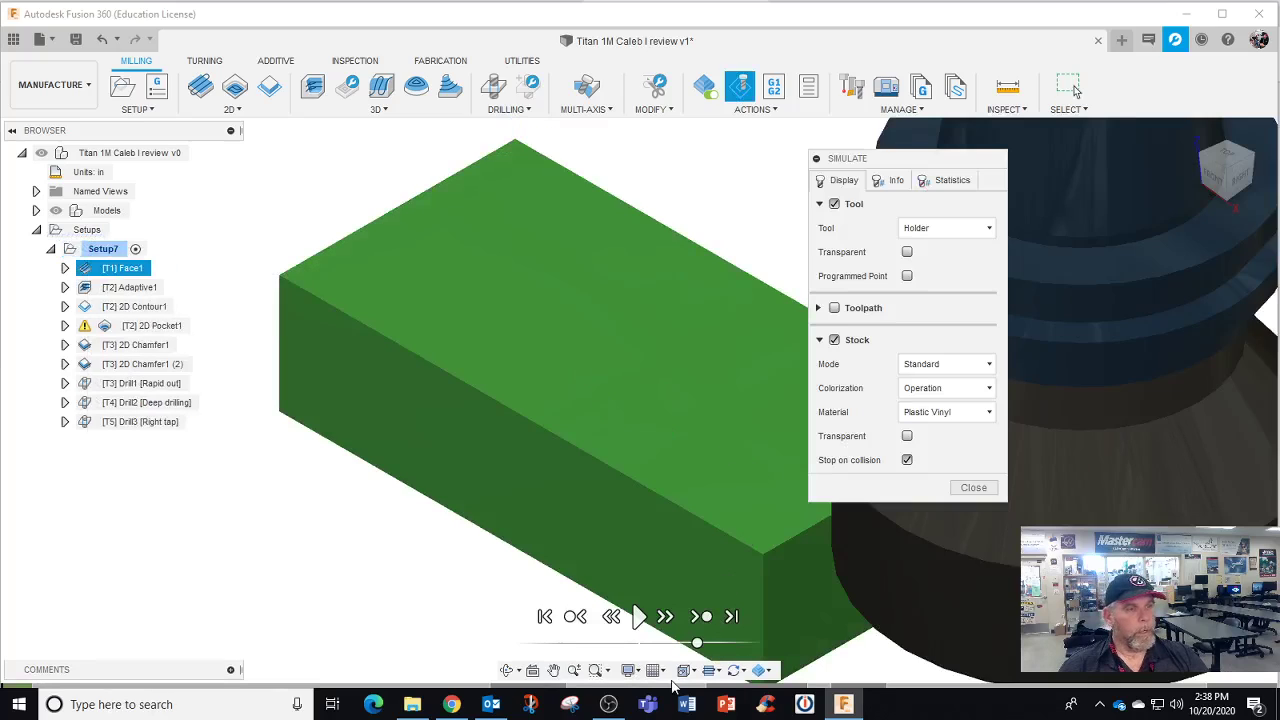
pyautogui.click(638, 617)
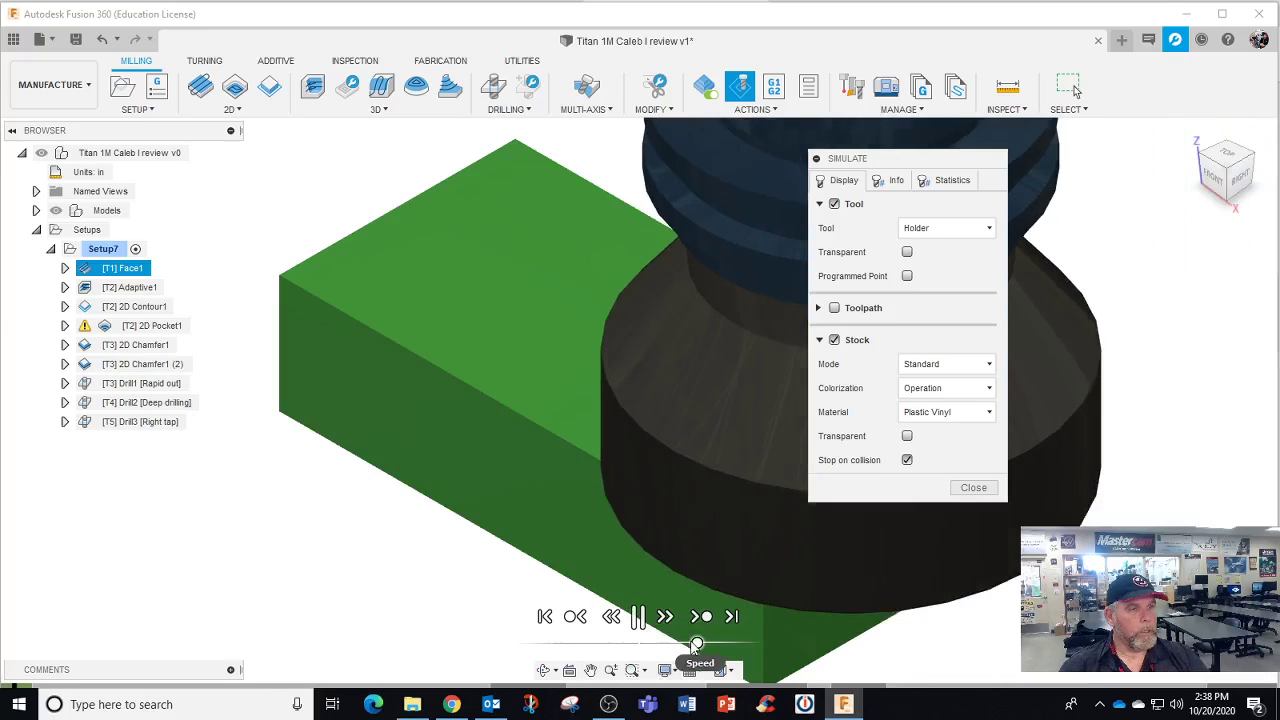
pyautogui.moveTo(697, 645); pyautogui.dragTo(735, 643)
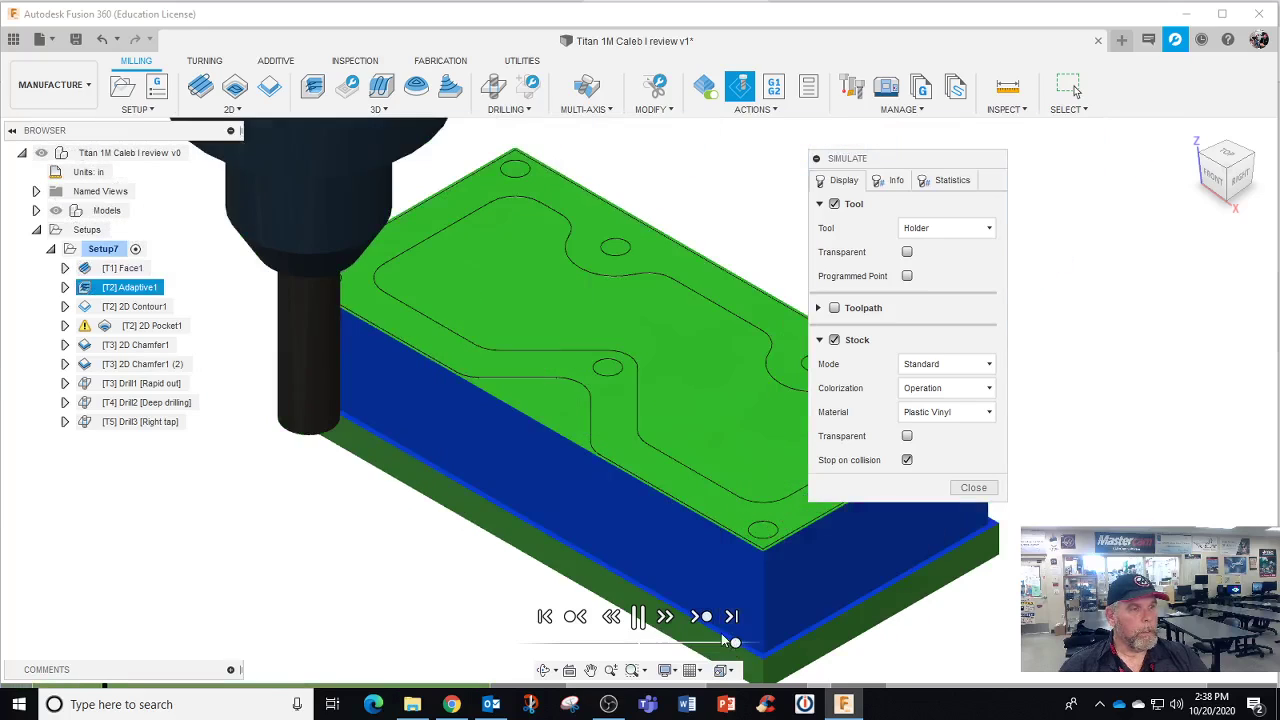
pyautogui.click(700, 617)
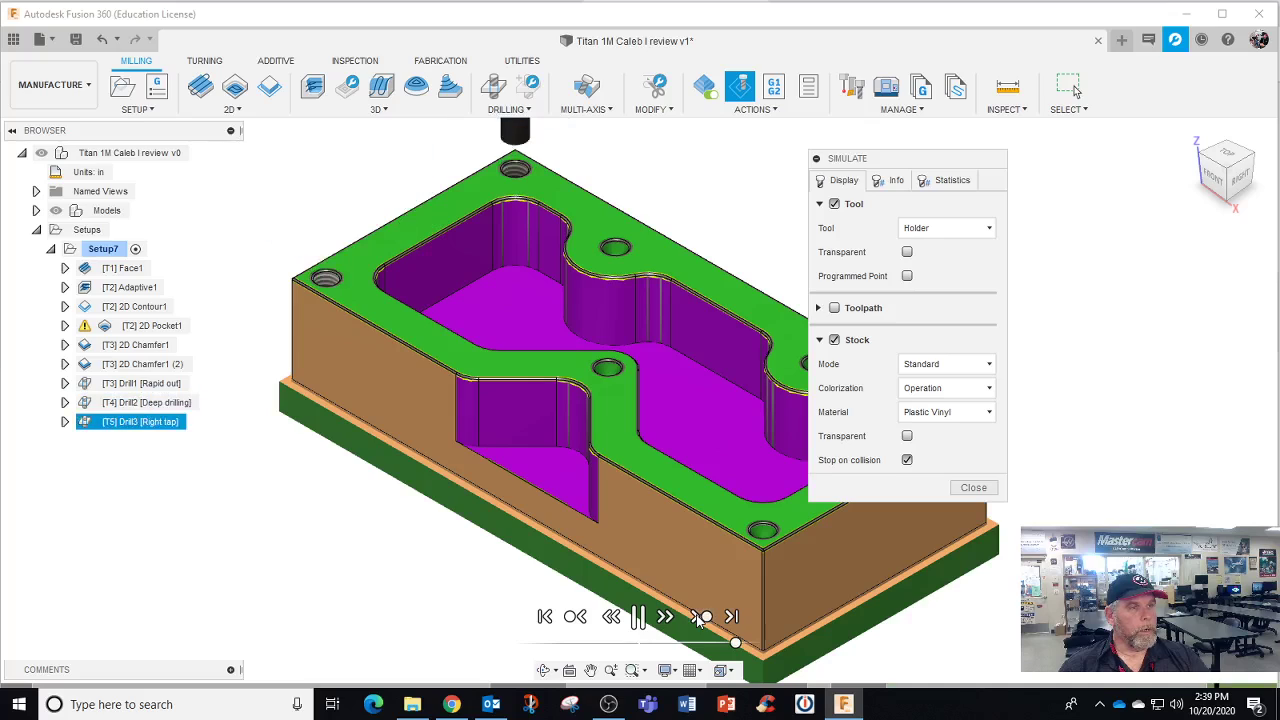
pyautogui.click(973, 487)
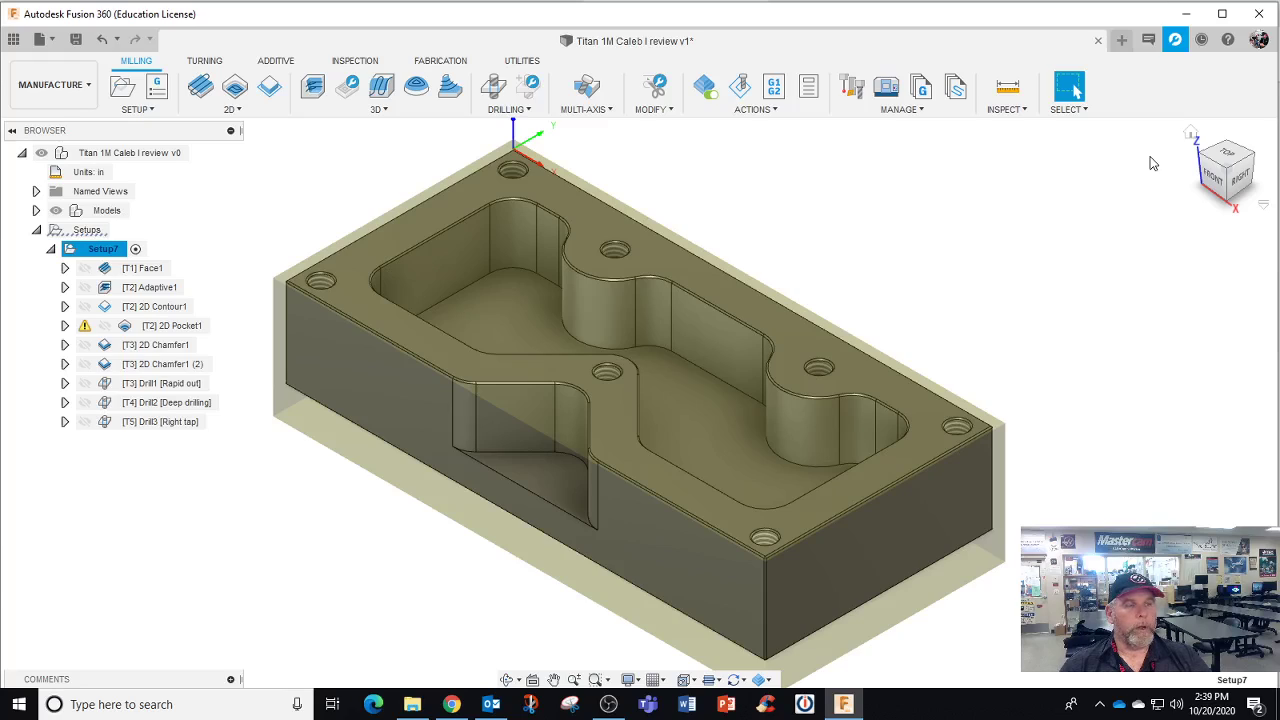
# Launch the Screencast Recorder from the File menu's Share submenu
pyautogui.click(48, 40)
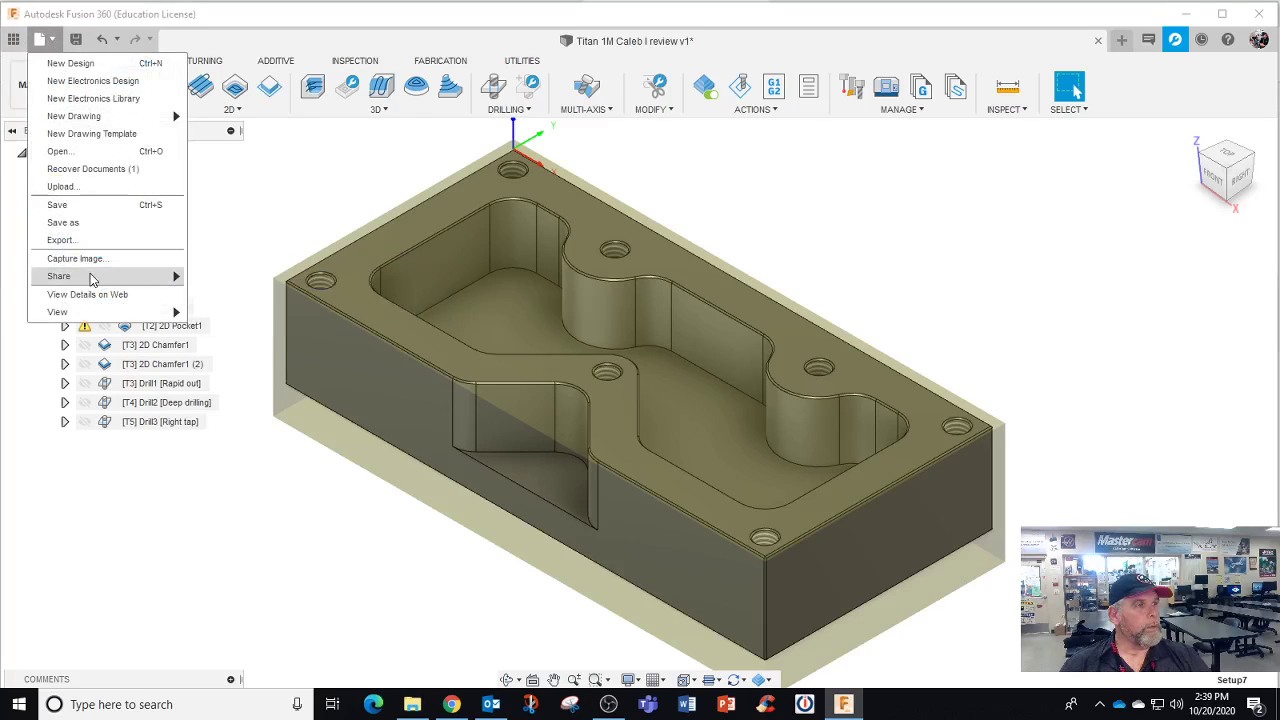
pyautogui.moveTo(90, 278)
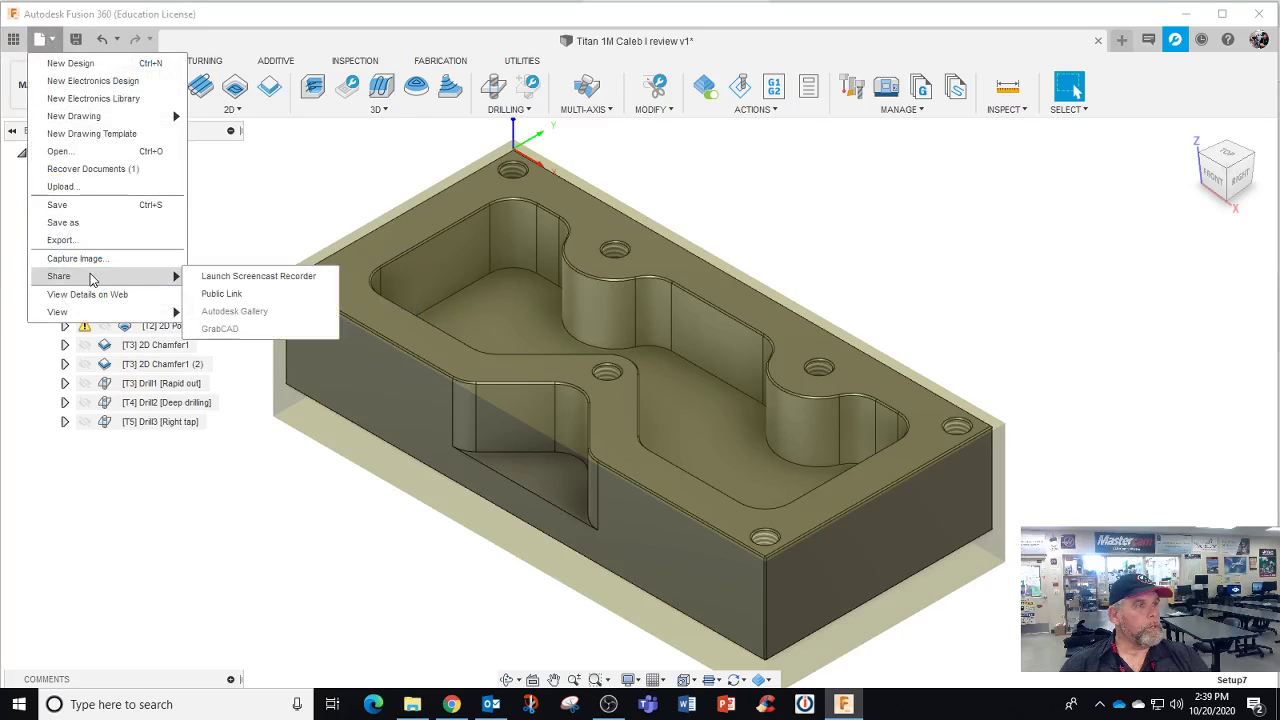
pyautogui.click(230, 278)
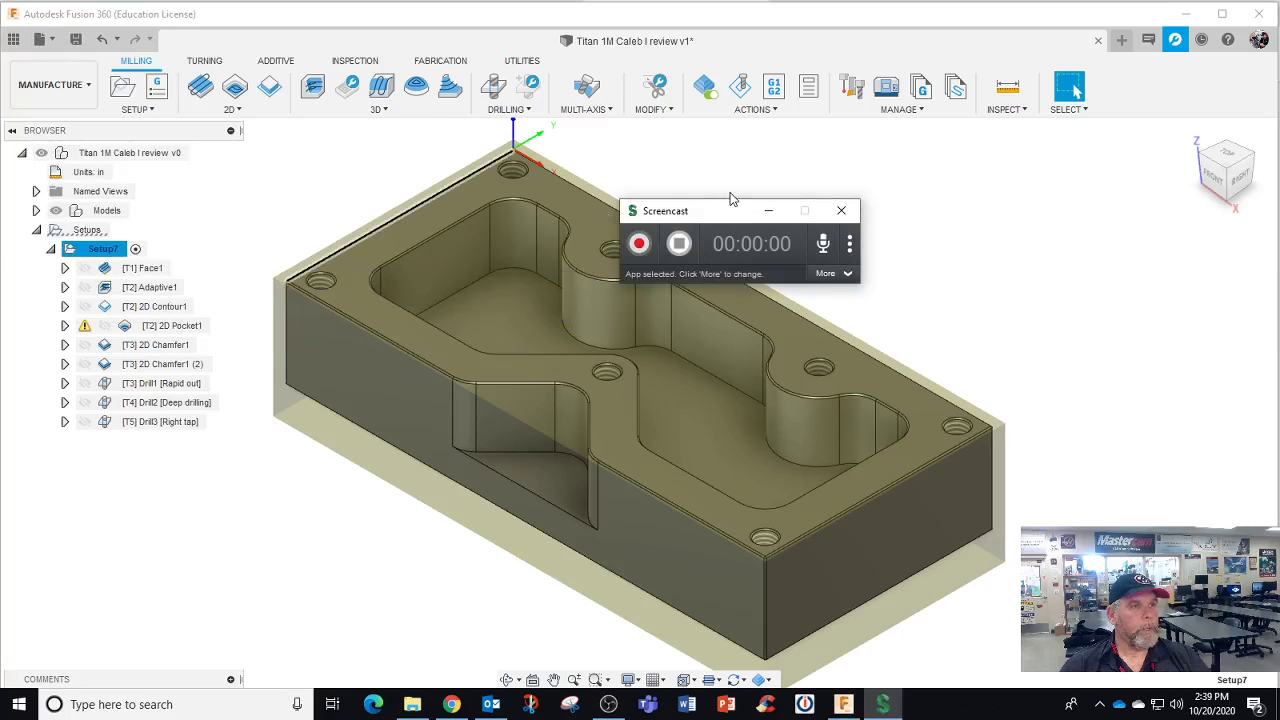
# Record a clip of about 8 seconds, preview it, and proceed to sharing it
pyautogui.click(639, 244)
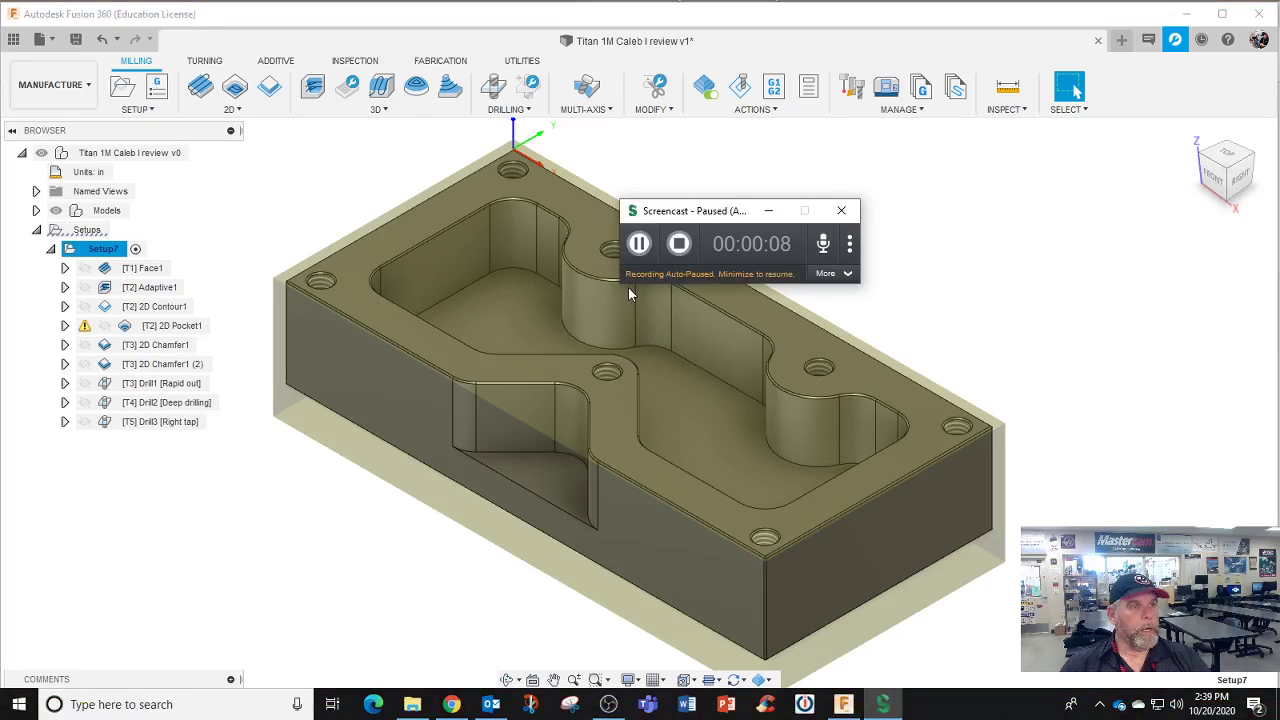
pyautogui.click(686, 244)
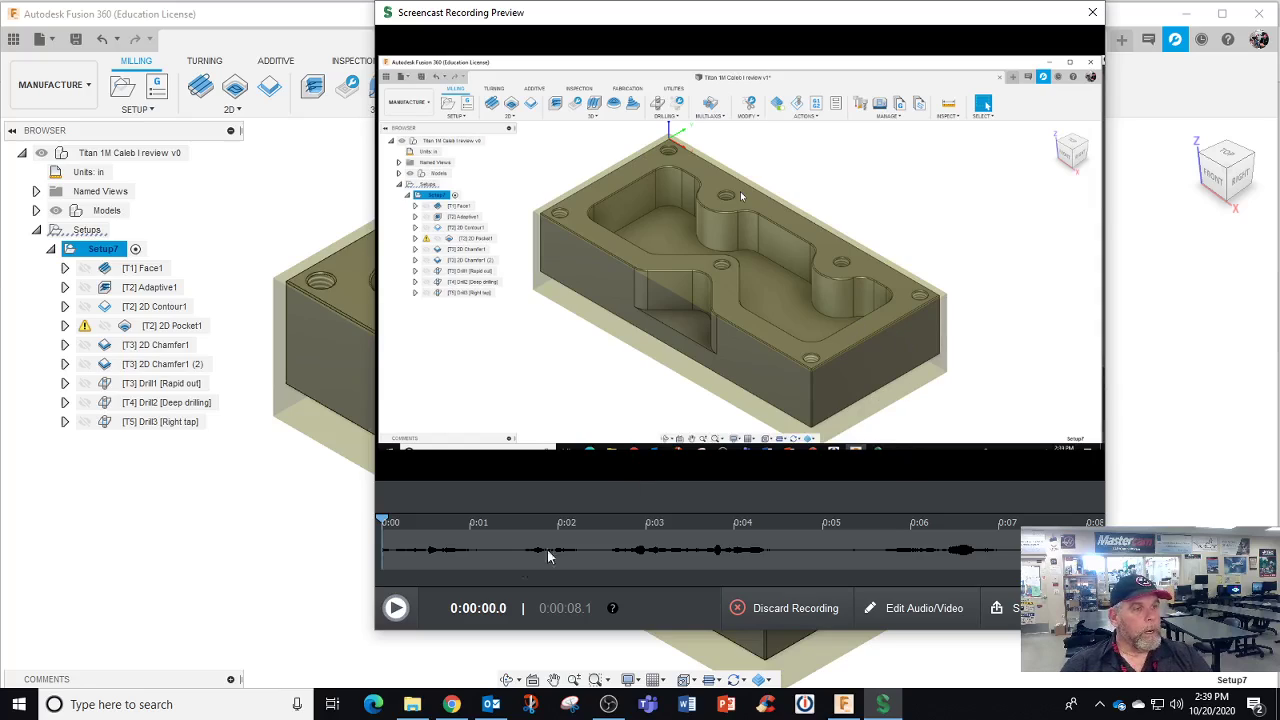
pyautogui.click(393, 612)
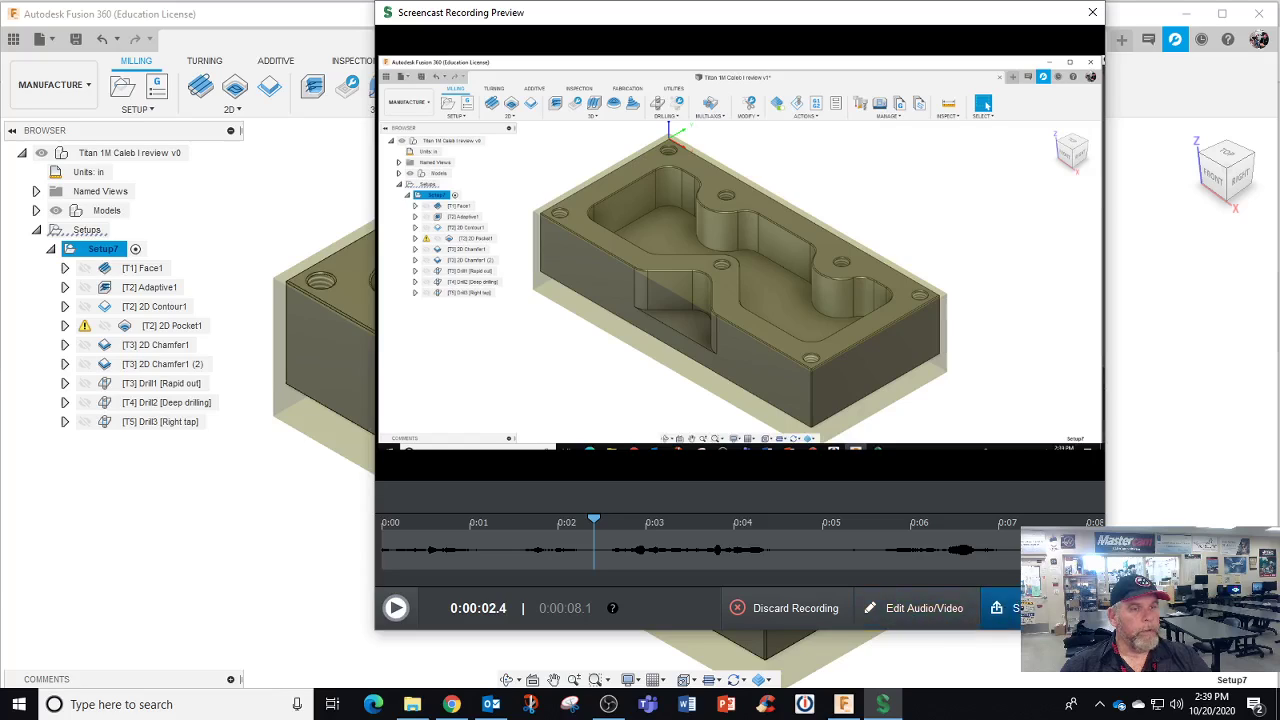
pyautogui.click(1005, 608)
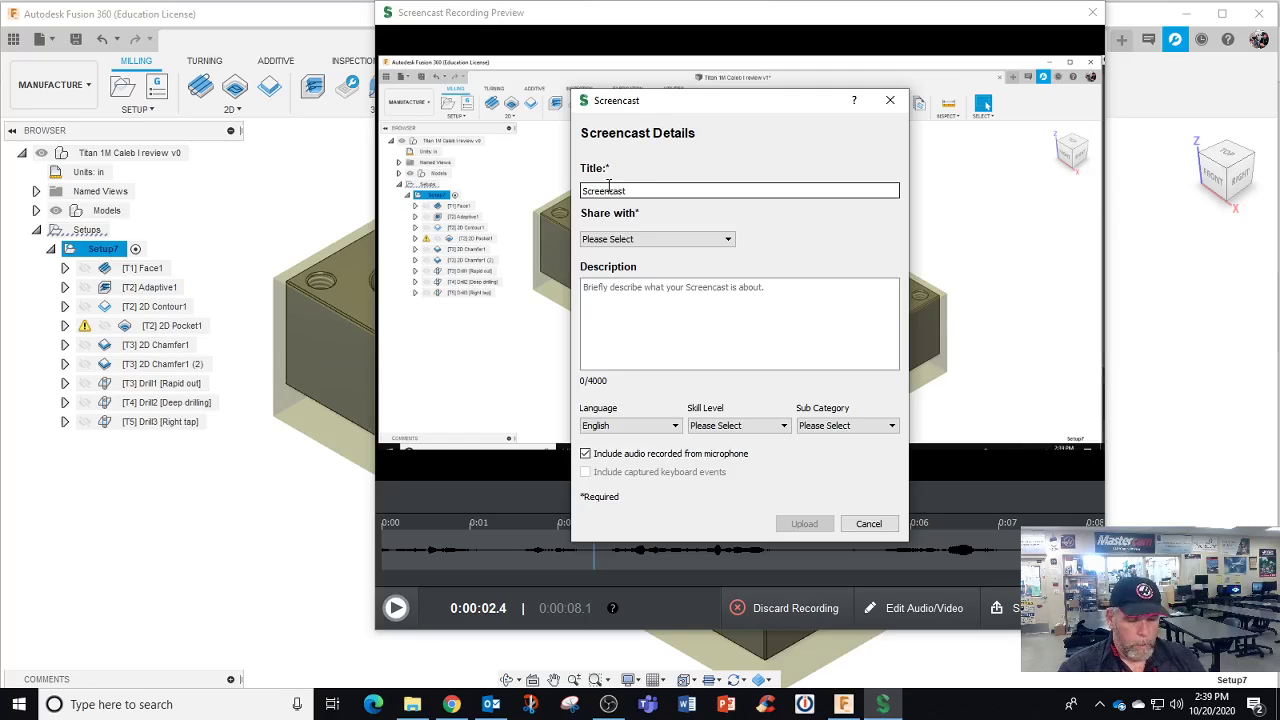
# Set link-only sharing, add a description, and choose Beginner skill level and Manufacturing sub category
pyautogui.click(658, 239)
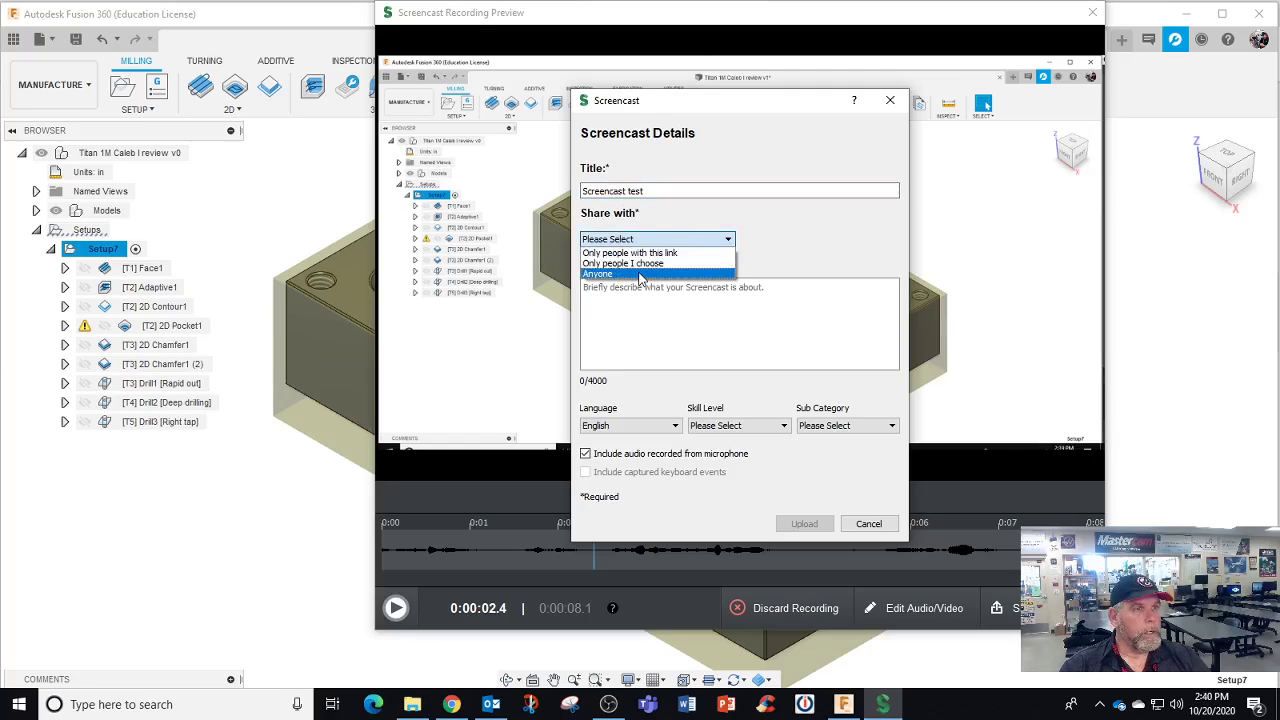
pyautogui.click(636, 252)
pyautogui.click(624, 302)
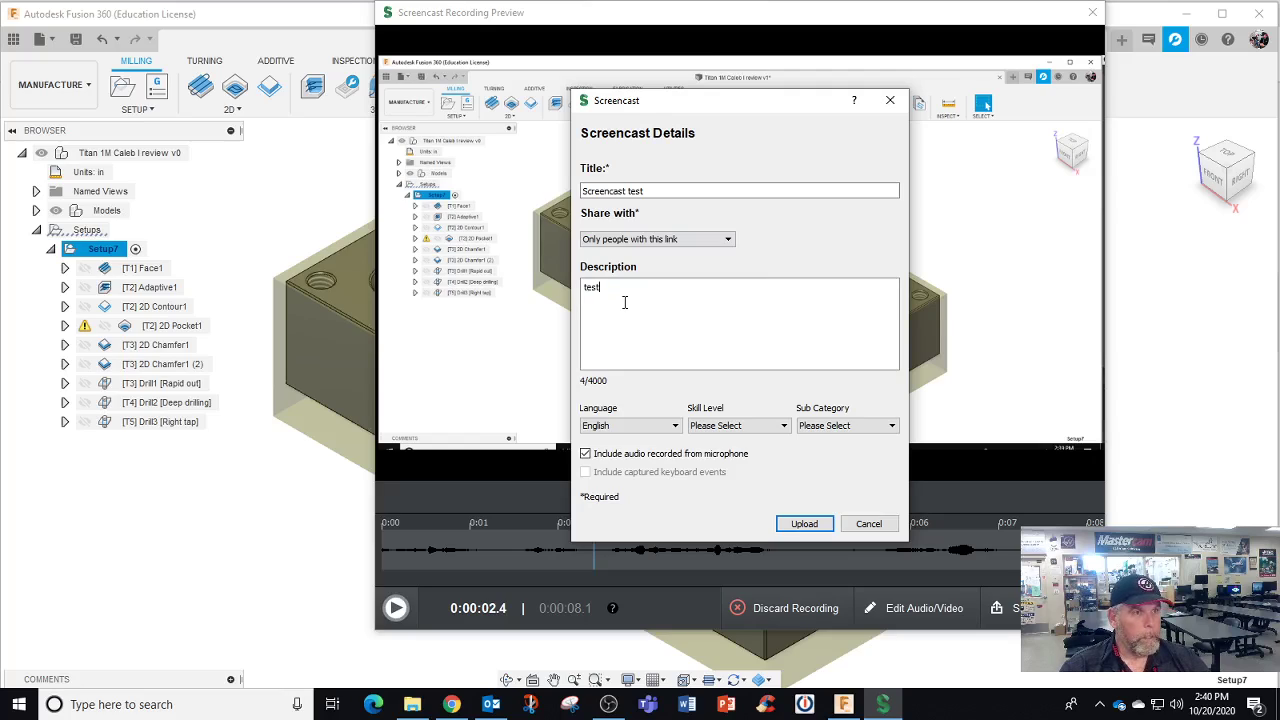
pyautogui.click(735, 425)
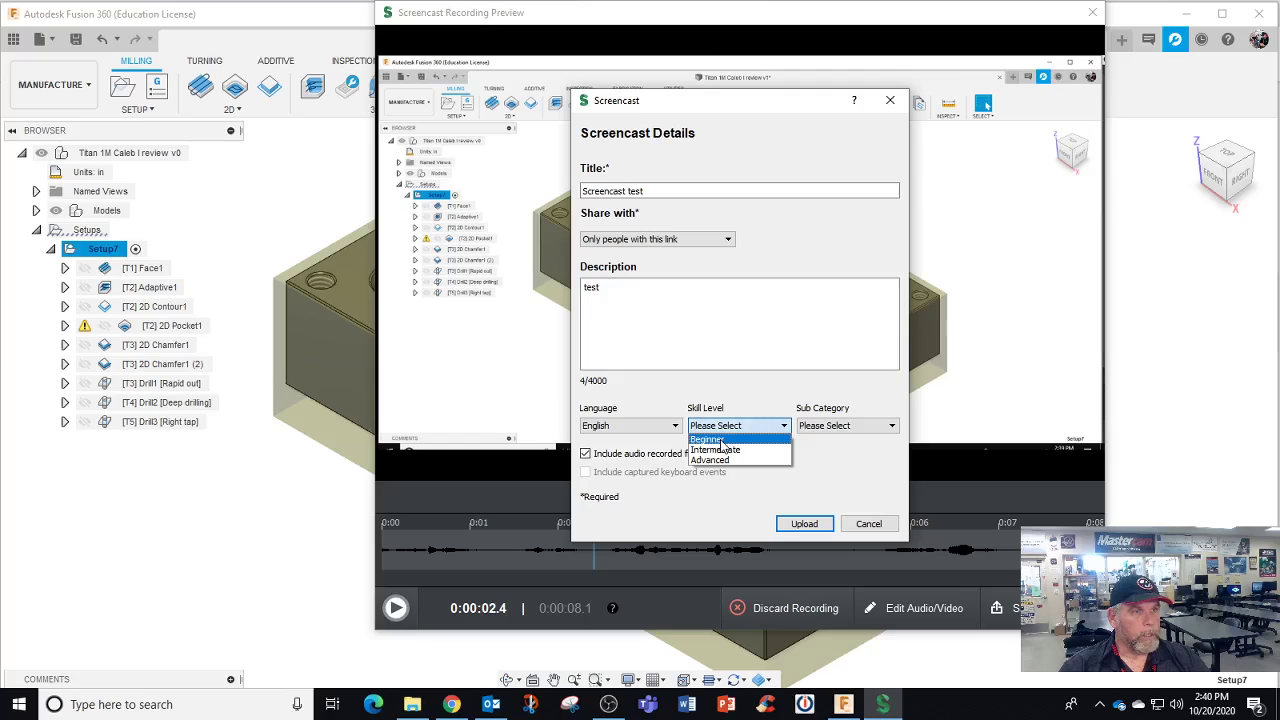
pyautogui.click(735, 437)
pyautogui.click(845, 425)
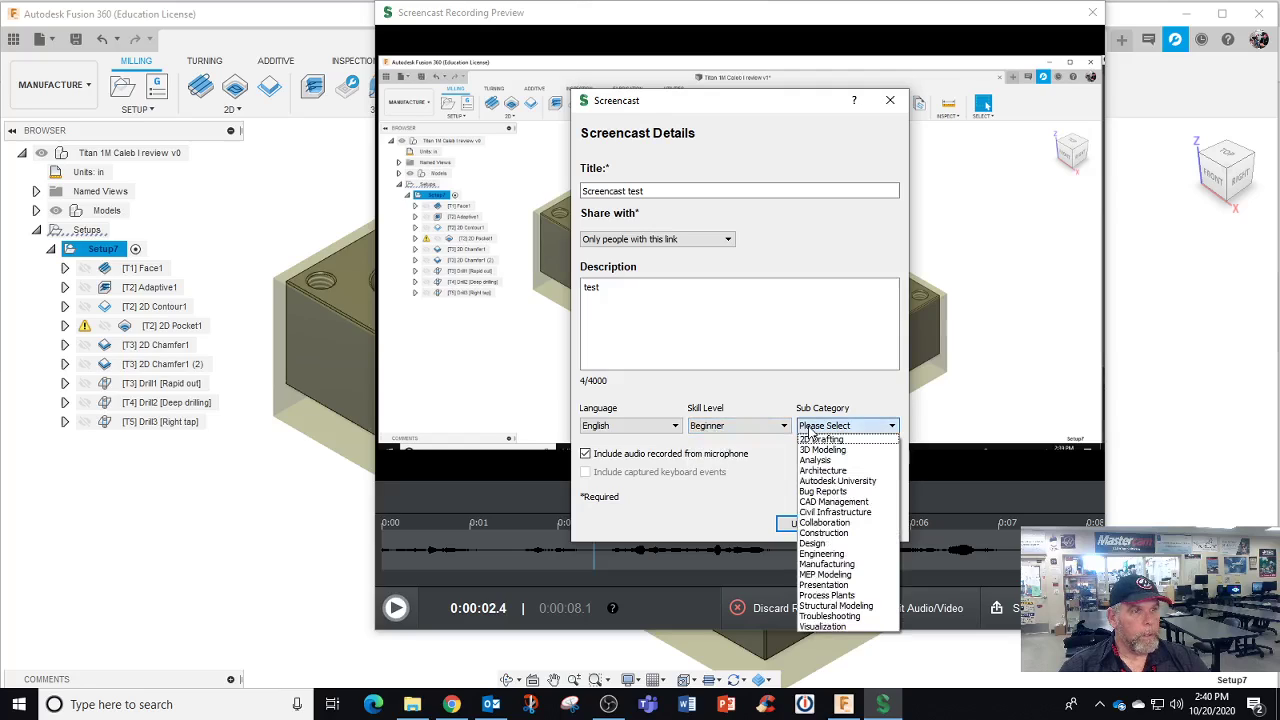
pyautogui.click(829, 564)
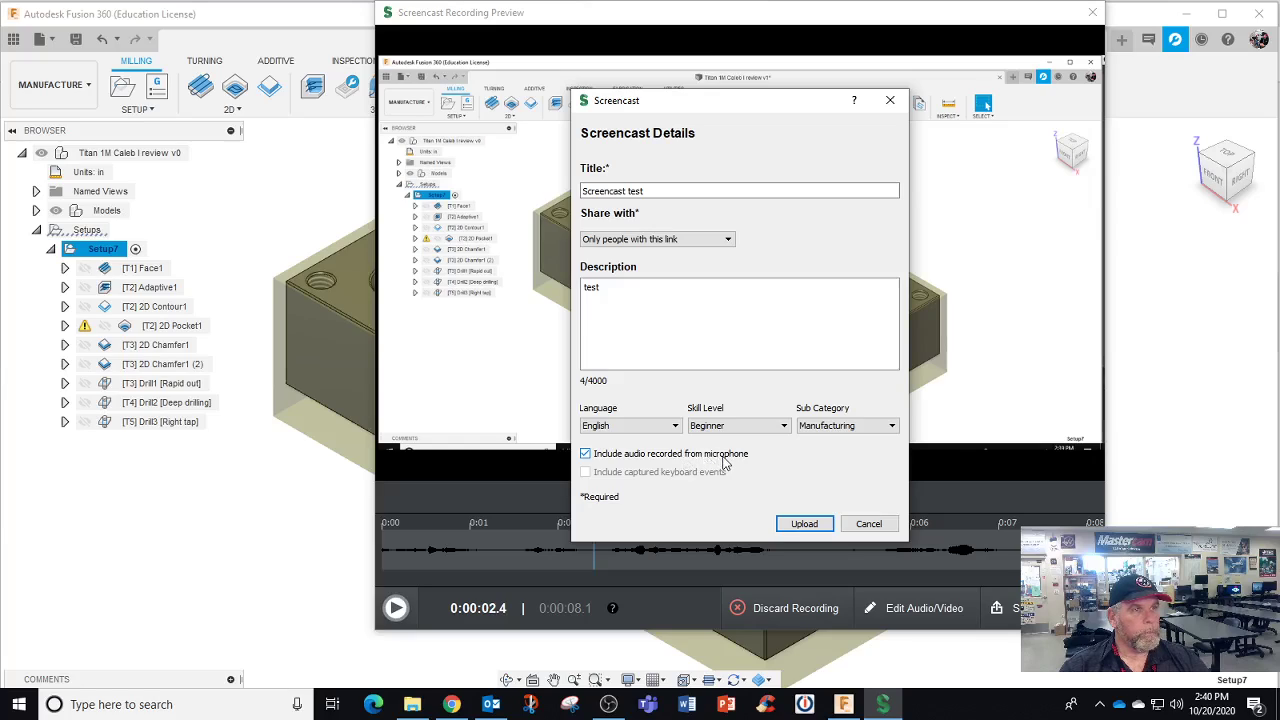
# Upload the recording and copy its share link
pyautogui.click(804, 523)
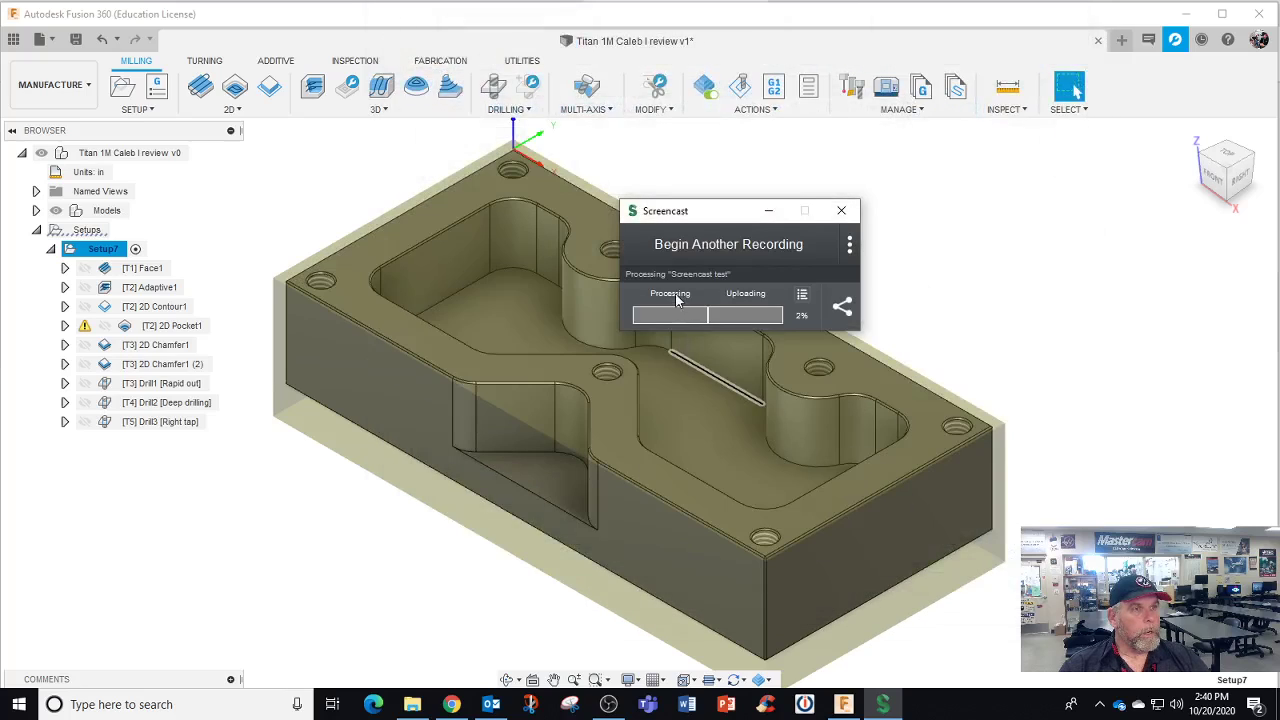
pyautogui.click(842, 307)
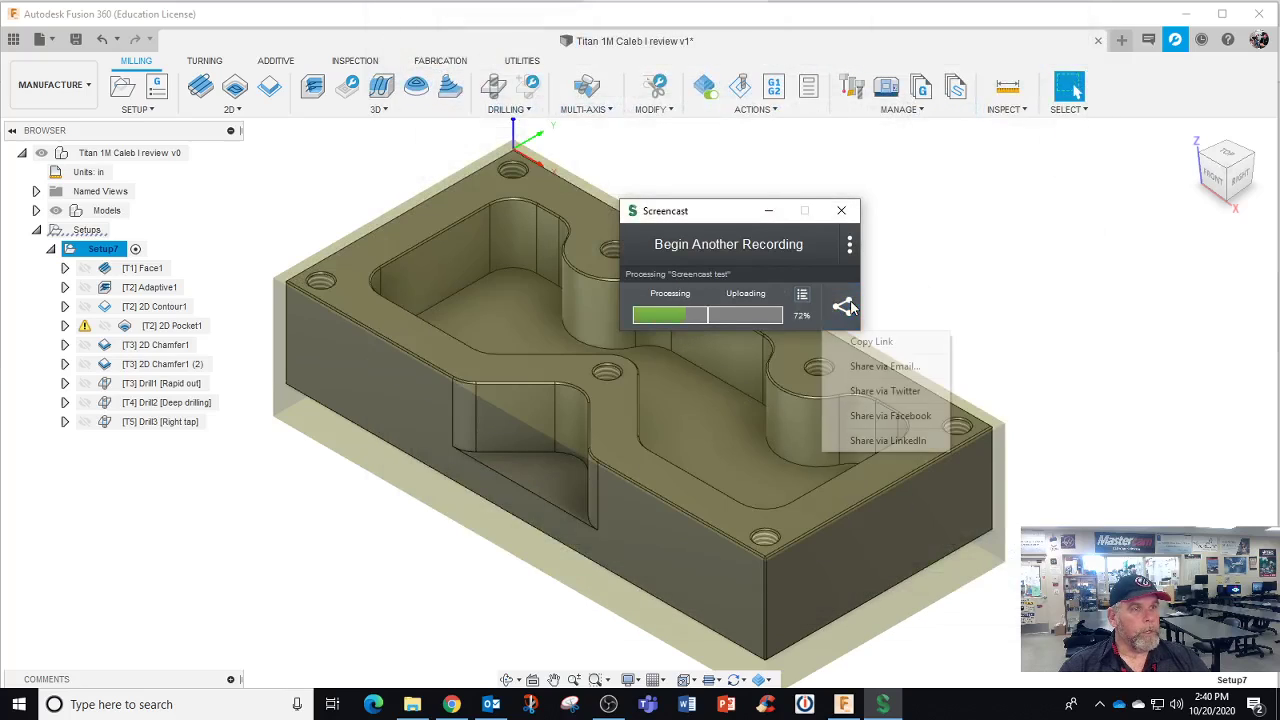
pyautogui.click(871, 342)
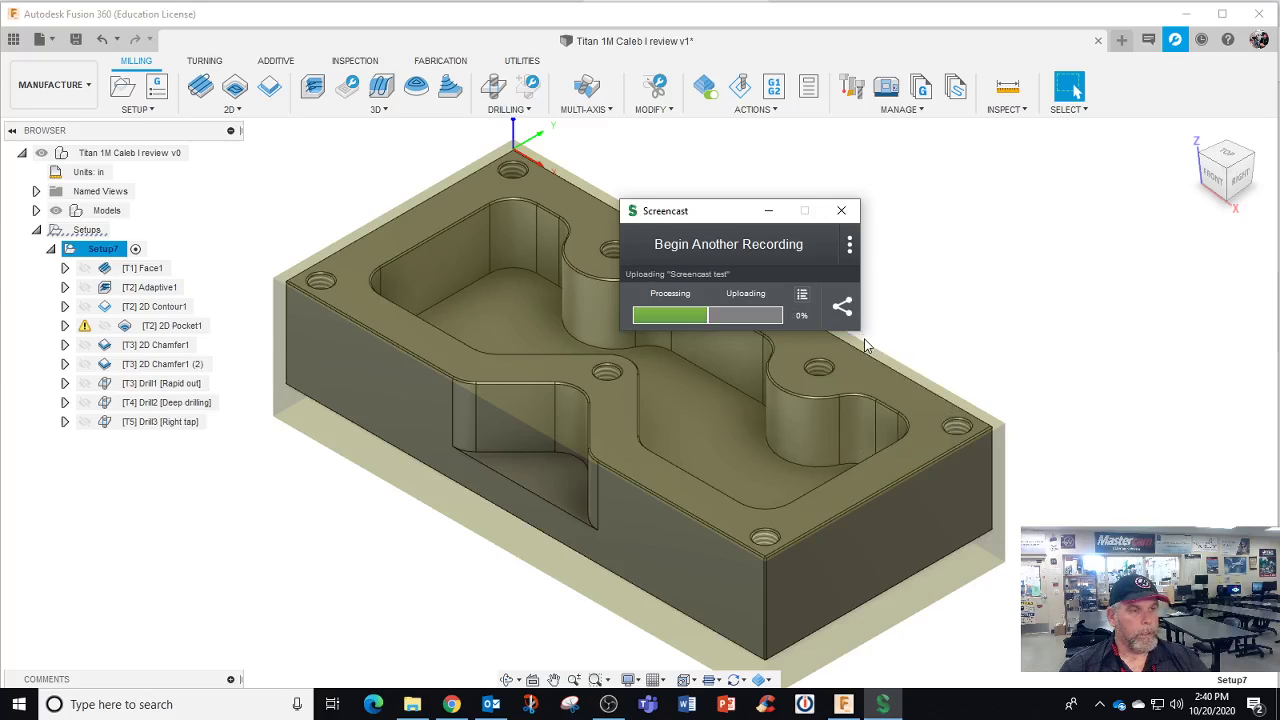
# Return to Google Classroom and open the CNC Tech OCP A1 - STC class Grades page
pyautogui.click(452, 704)
pyautogui.scroll(2, 198, 384)
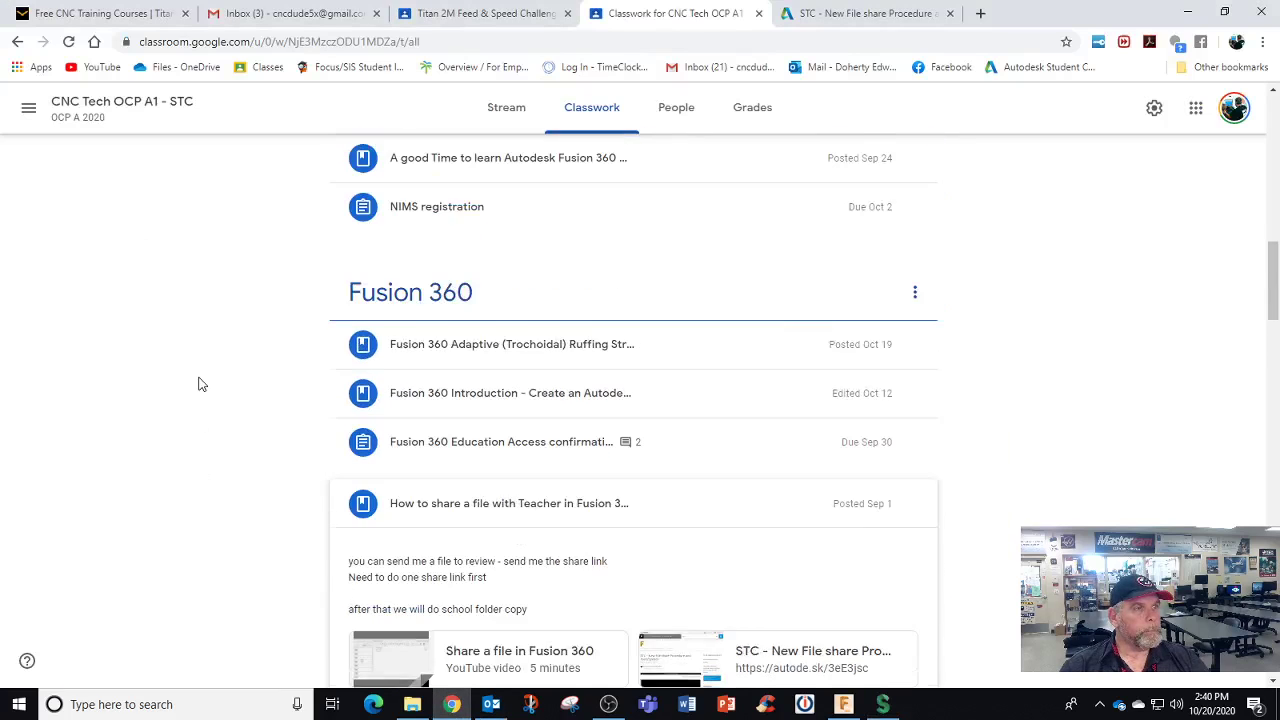
pyautogui.scroll(6, 198, 384)
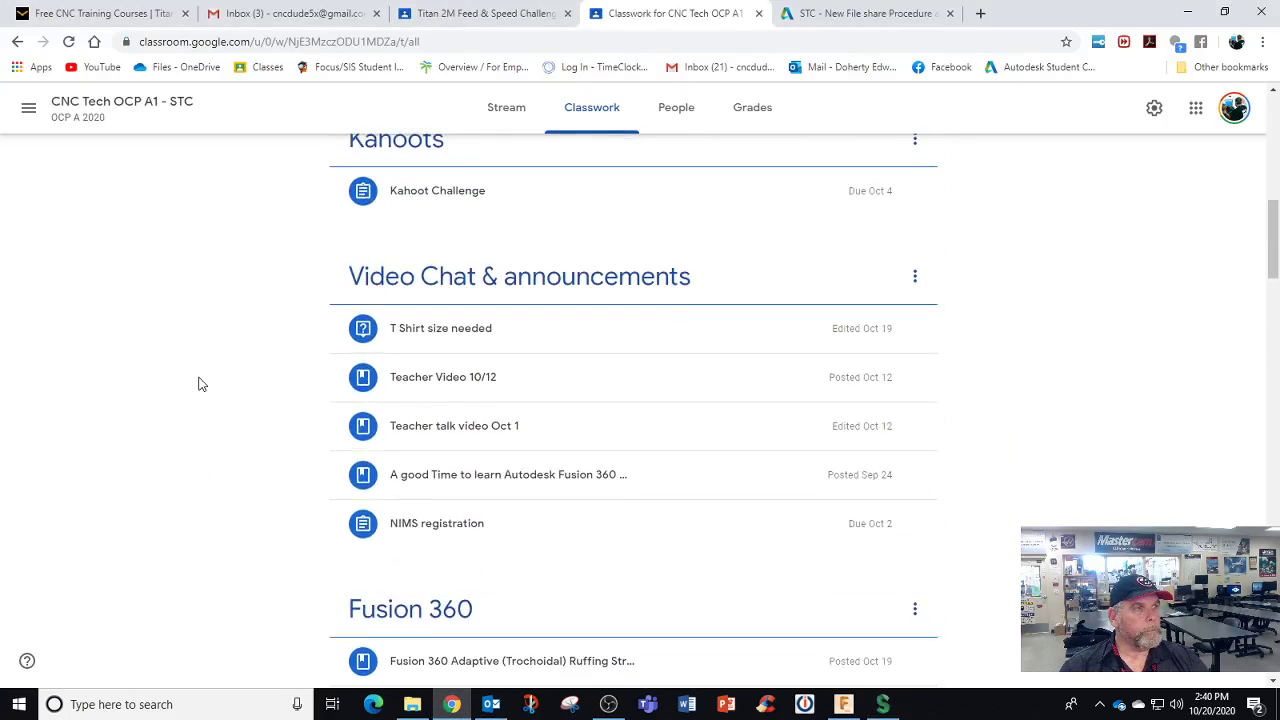
pyautogui.click(745, 110)
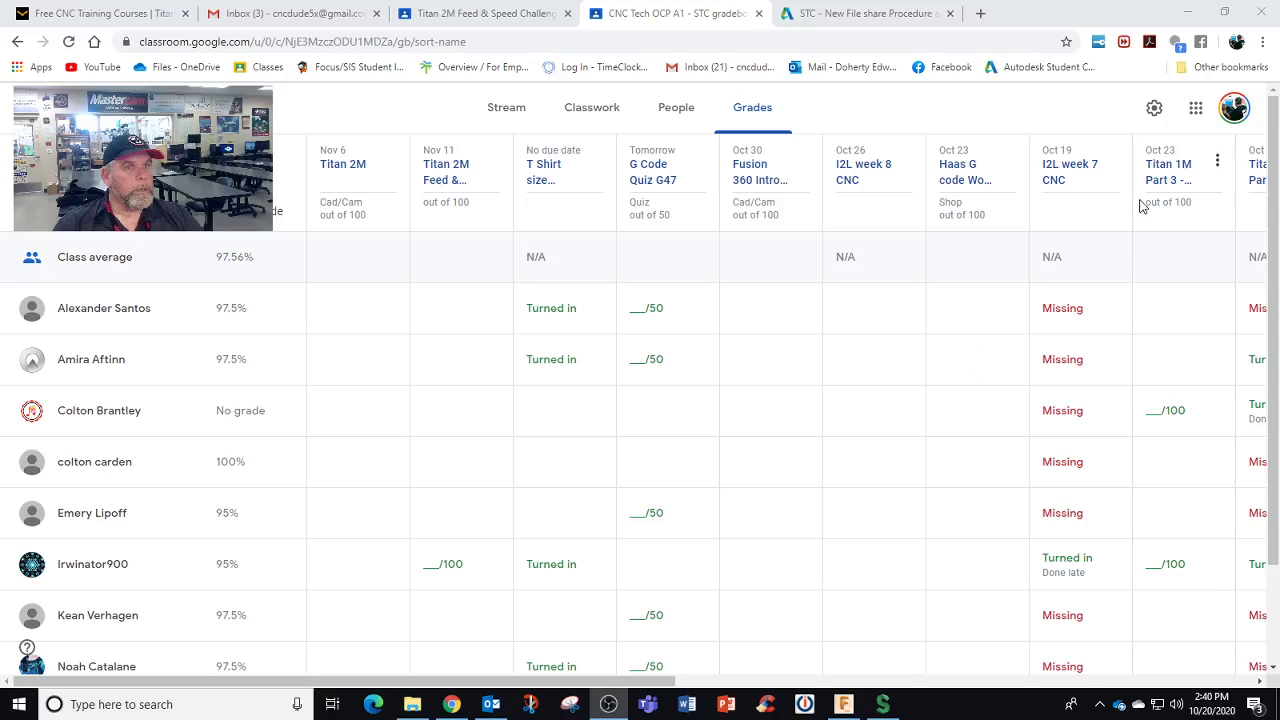
# Open the Titan 1M Part 3 - Cam Op2 student work and select one student's submission
pyautogui.click(1162, 178)
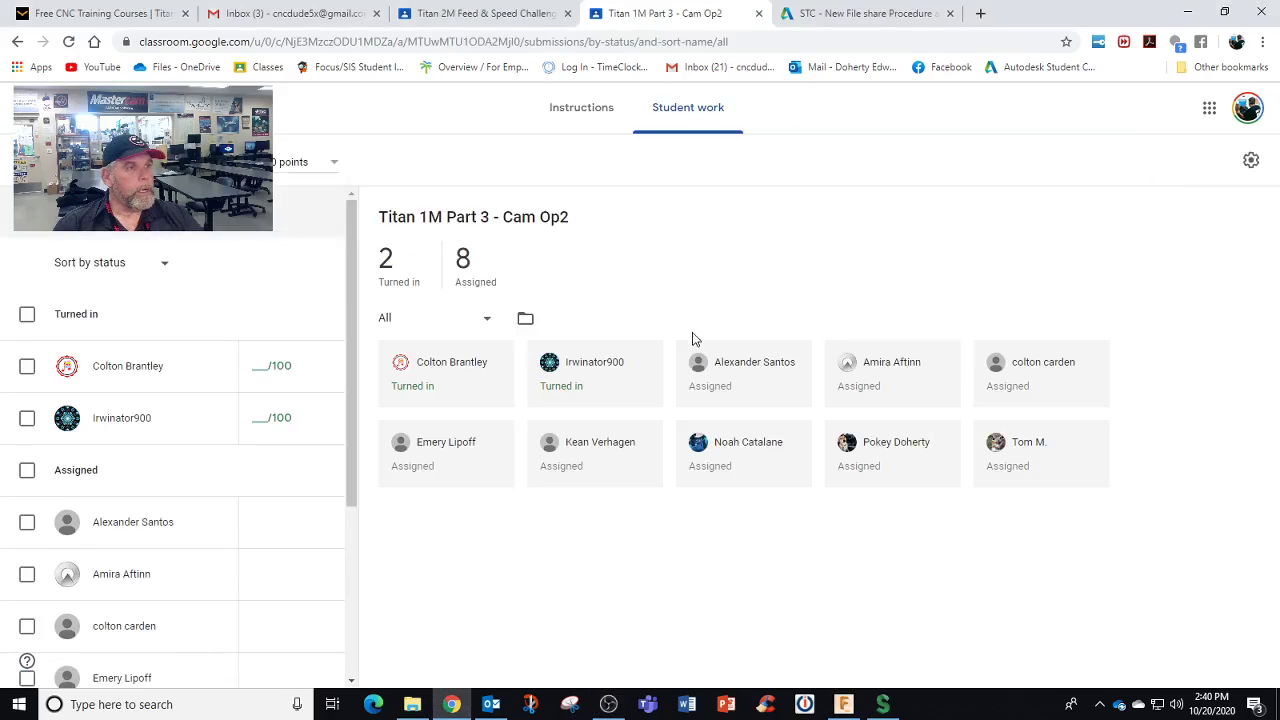
pyautogui.scroll(-3, 216, 548)
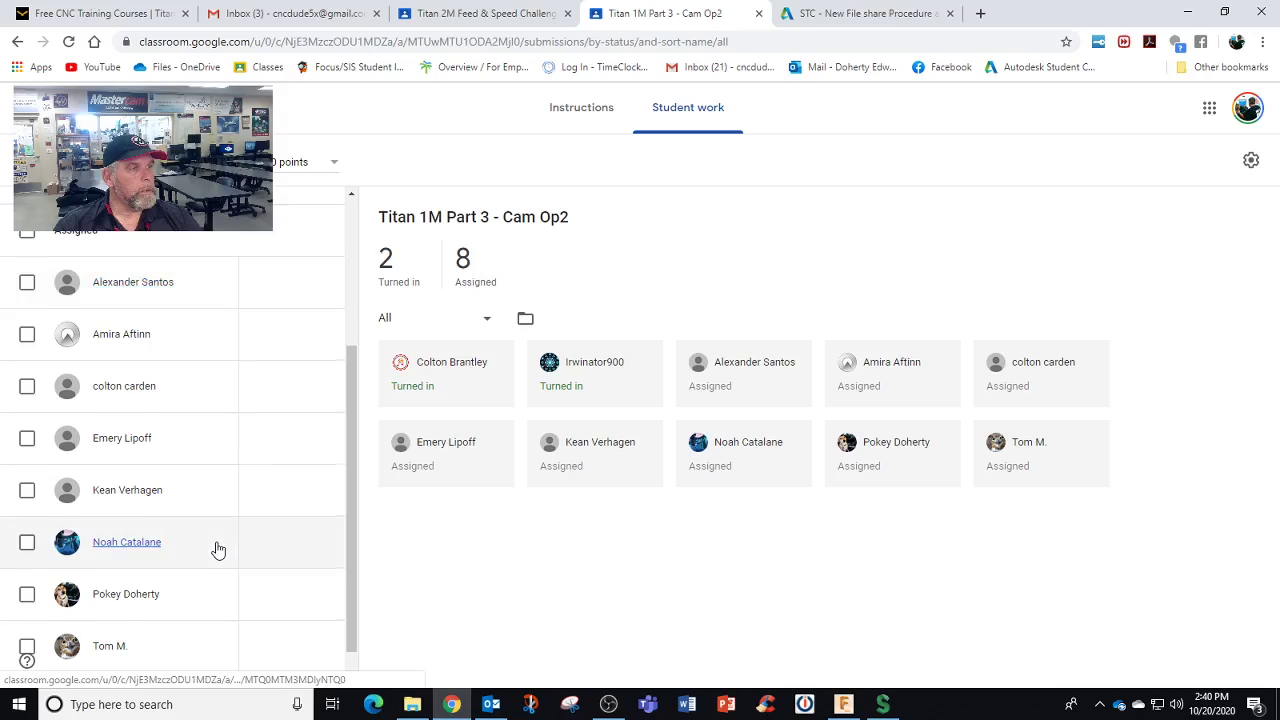
pyautogui.click(150, 559)
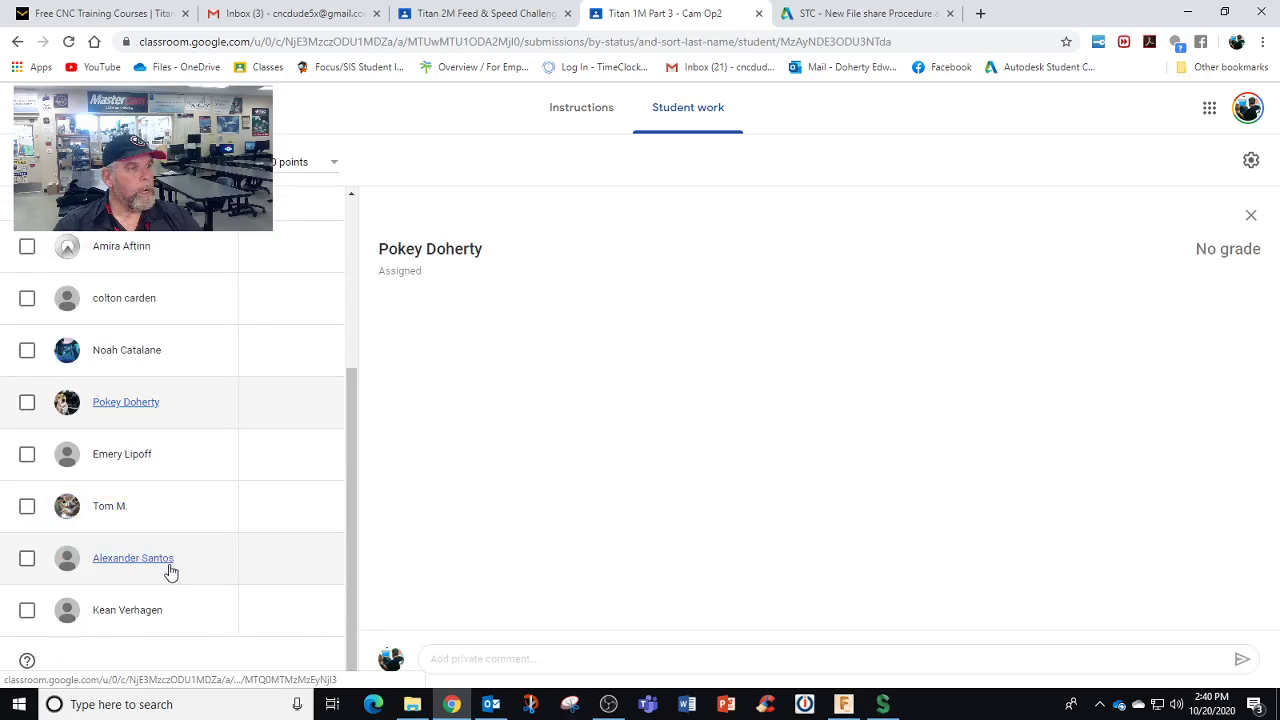
# Post the copied screencast share link as a private comment on that submission
pyautogui.click(466, 662)
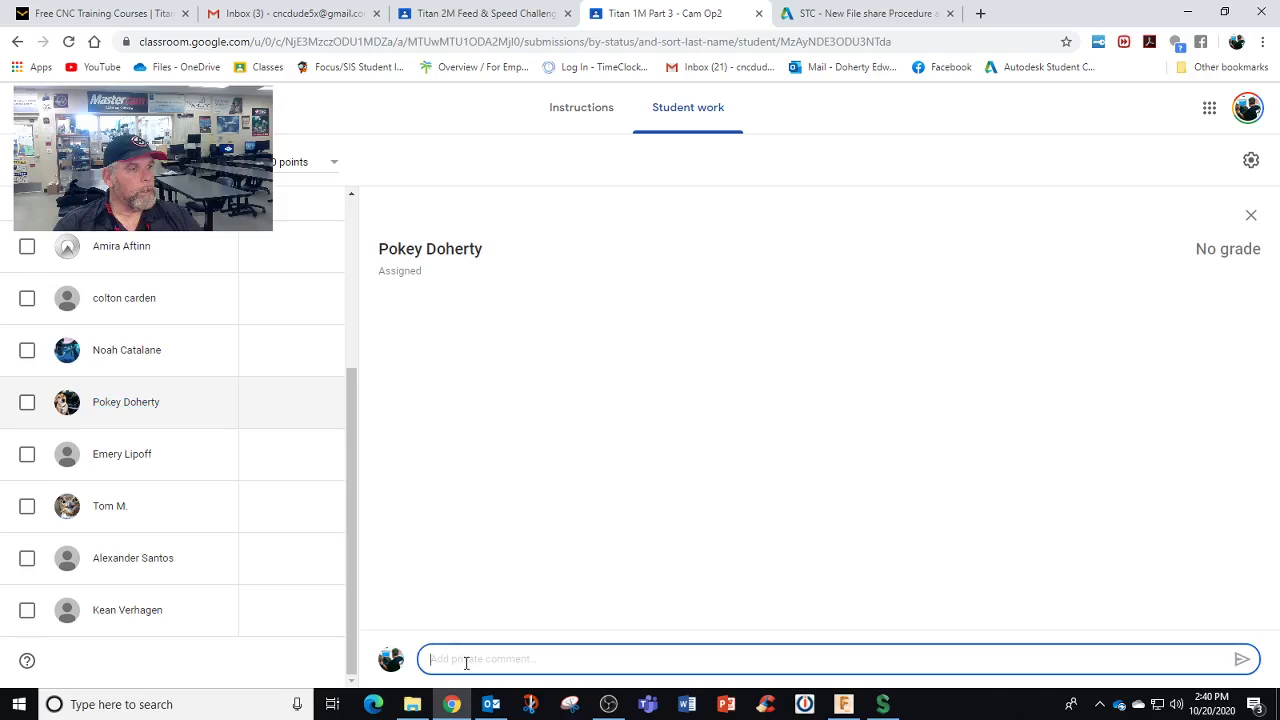
pyautogui.hotkey('ctrl', 'v')
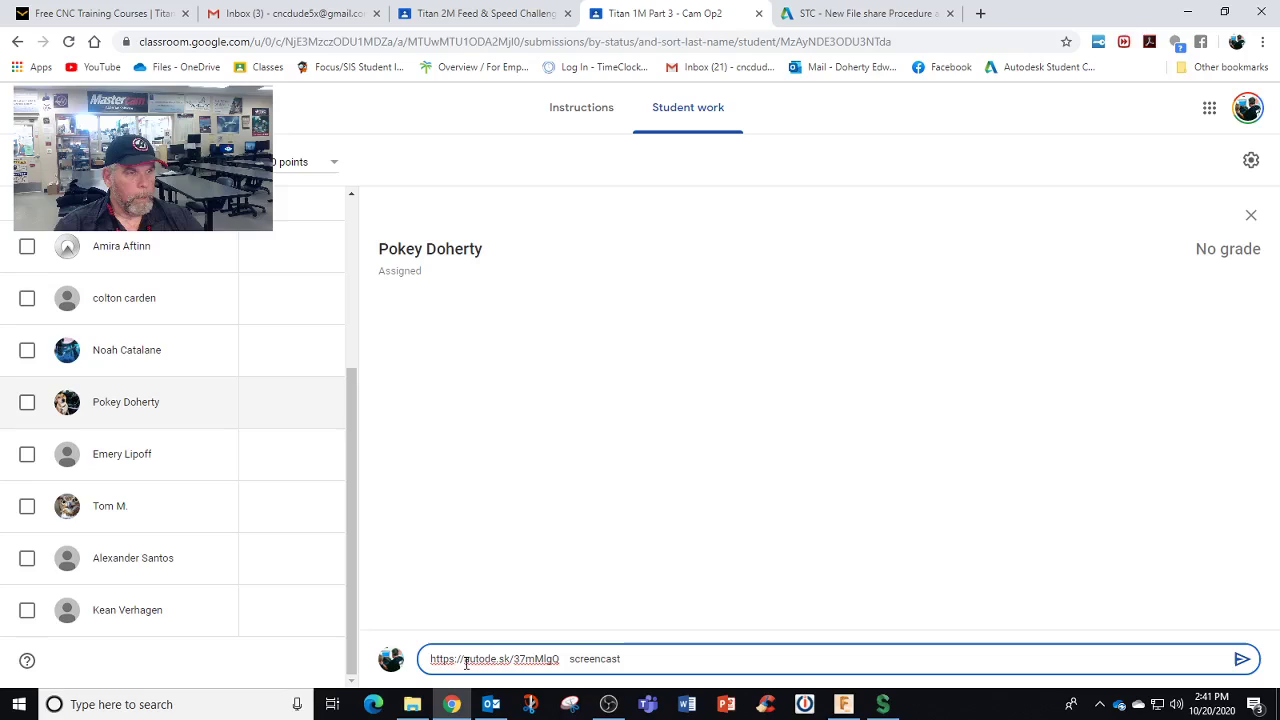
pyautogui.click(1241, 658)
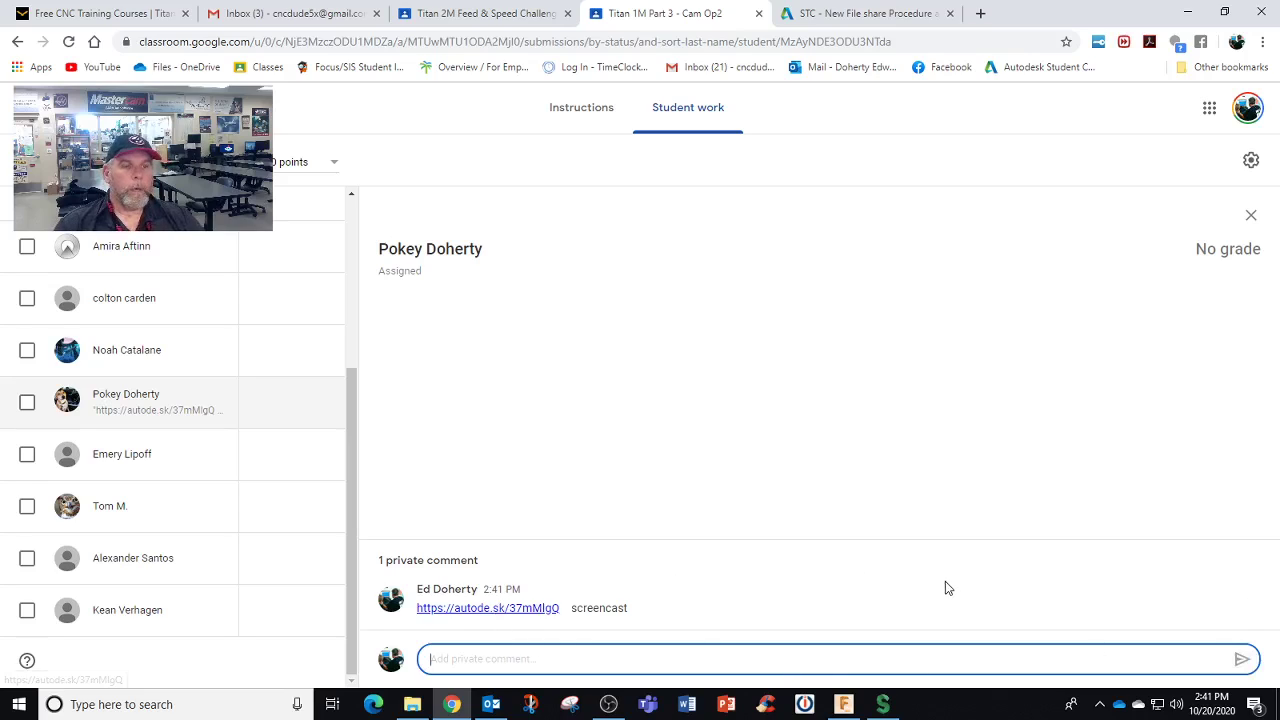
# Open the posted link to the unlisted 'Screencast test' page on Autodesk Knowledge Network
pyautogui.click(461, 615)
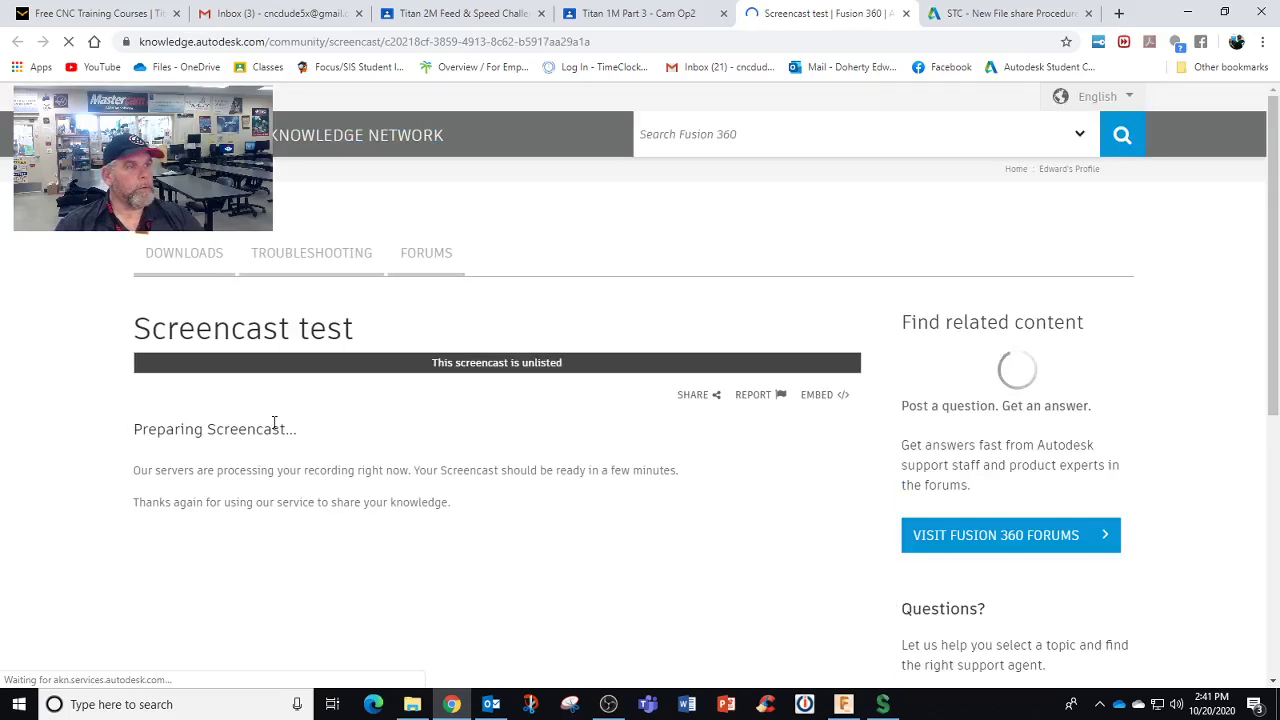
pyautogui.scroll(-3, 83, 374)
pyautogui.scroll(3, 114, 386)
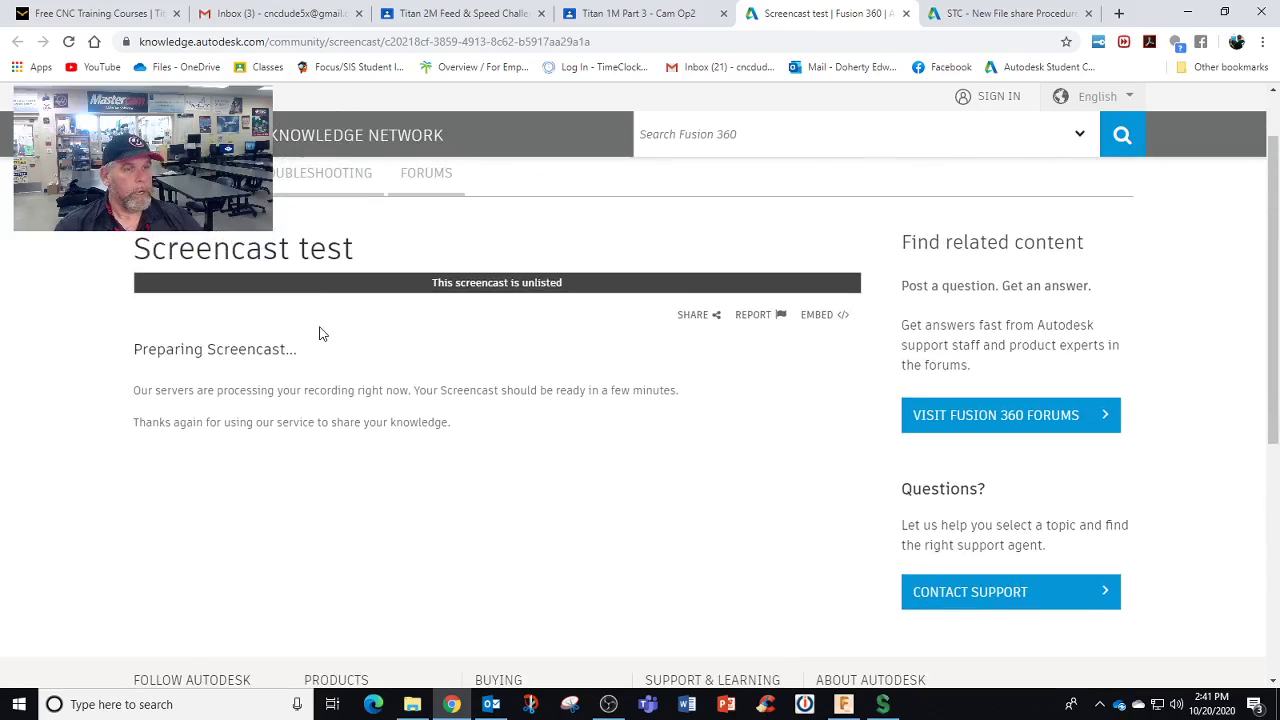
pyautogui.scroll(1, 373, 323)
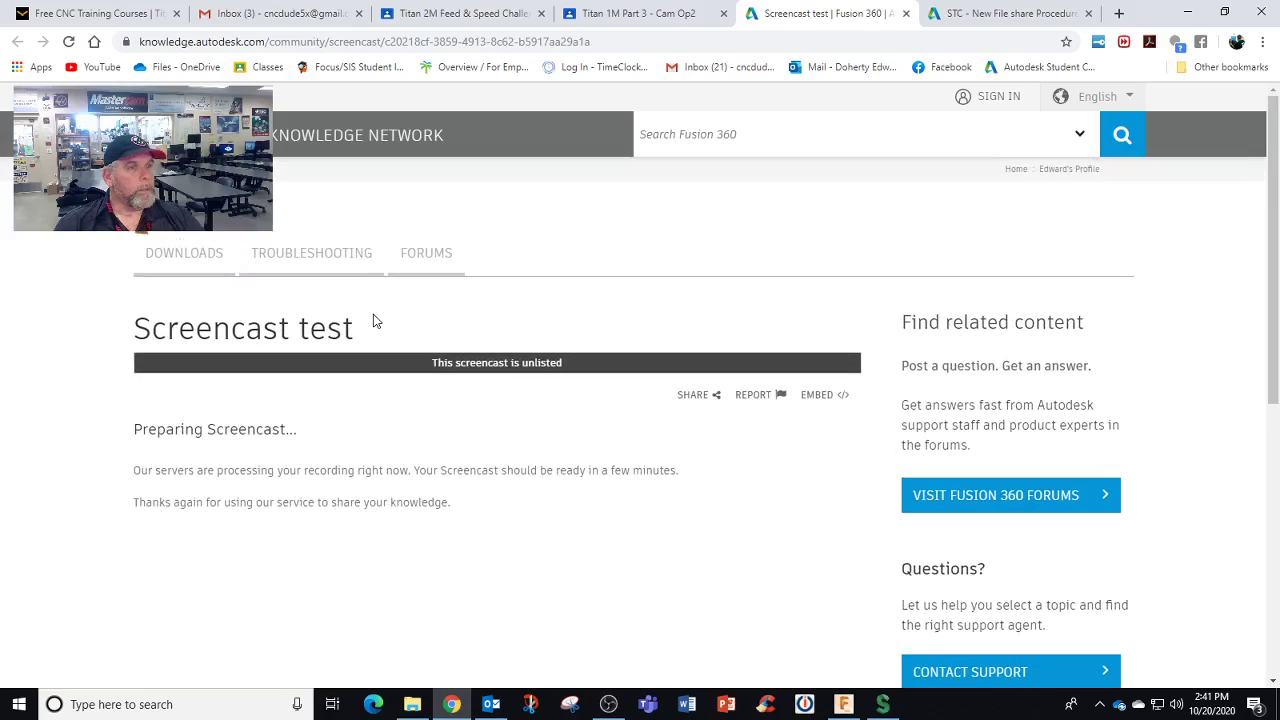
# Choose Manage Screencasts from the Screencast app's options menu
pyautogui.click(882, 704)
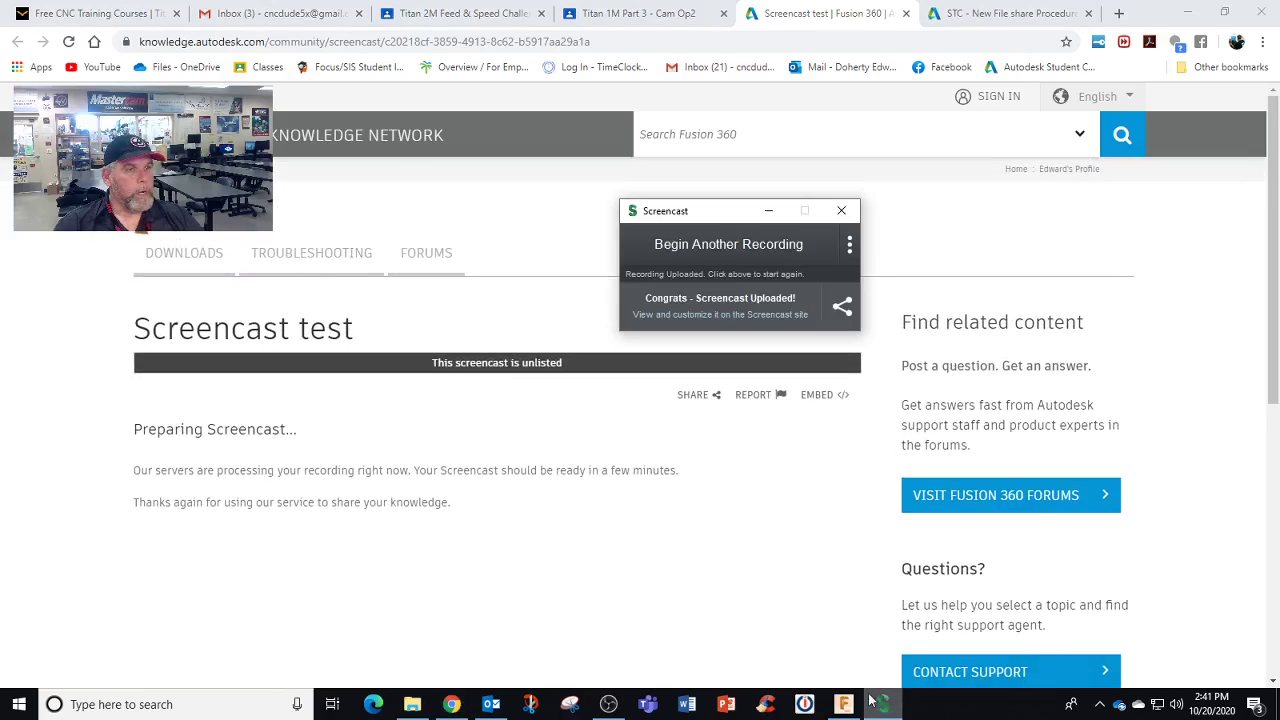
pyautogui.click(850, 247)
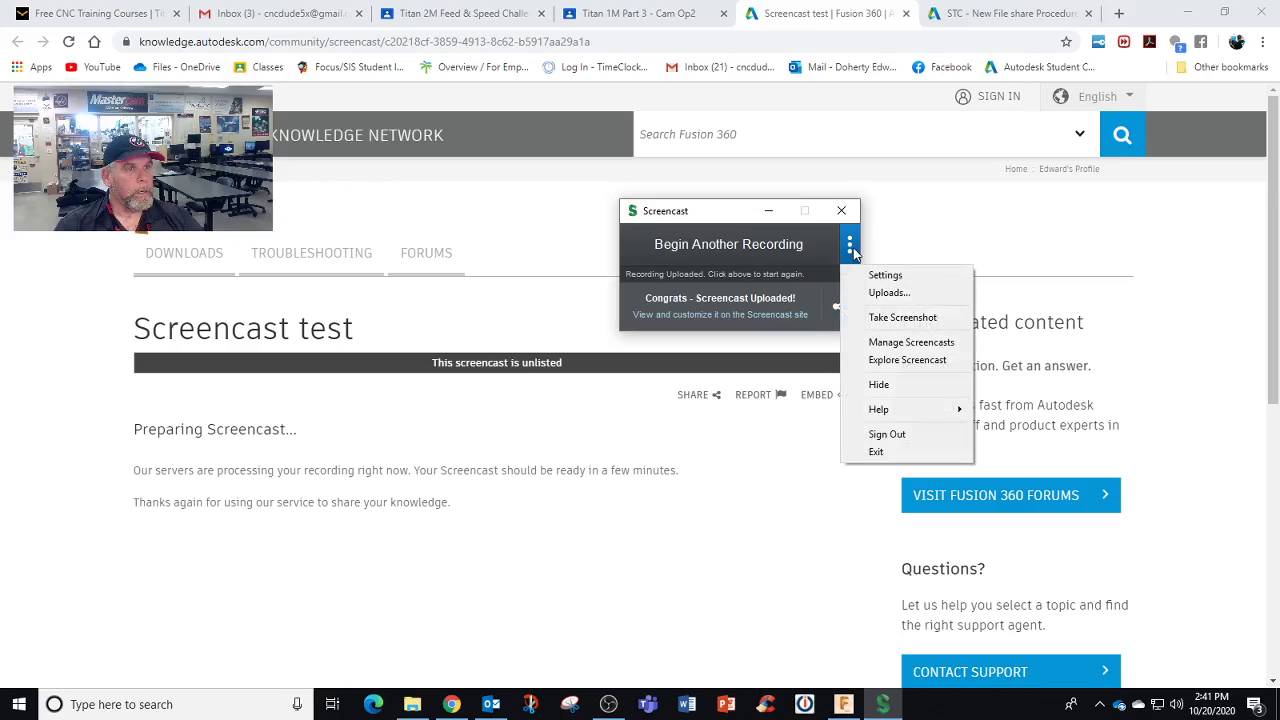
pyautogui.click(878, 343)
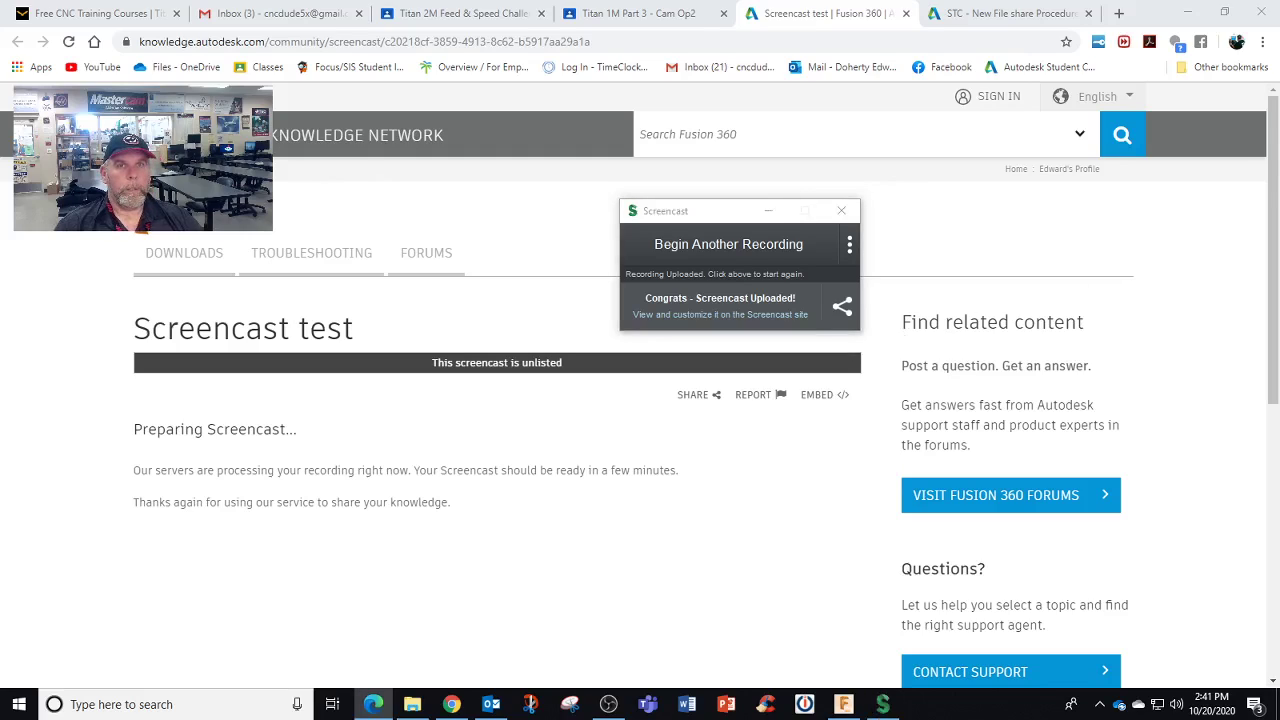
# Sign in to Autodesk Account with the saved school account and maximize the dashboard window
pyautogui.moveTo(1240, 128); pyautogui.dragTo(568, 78)
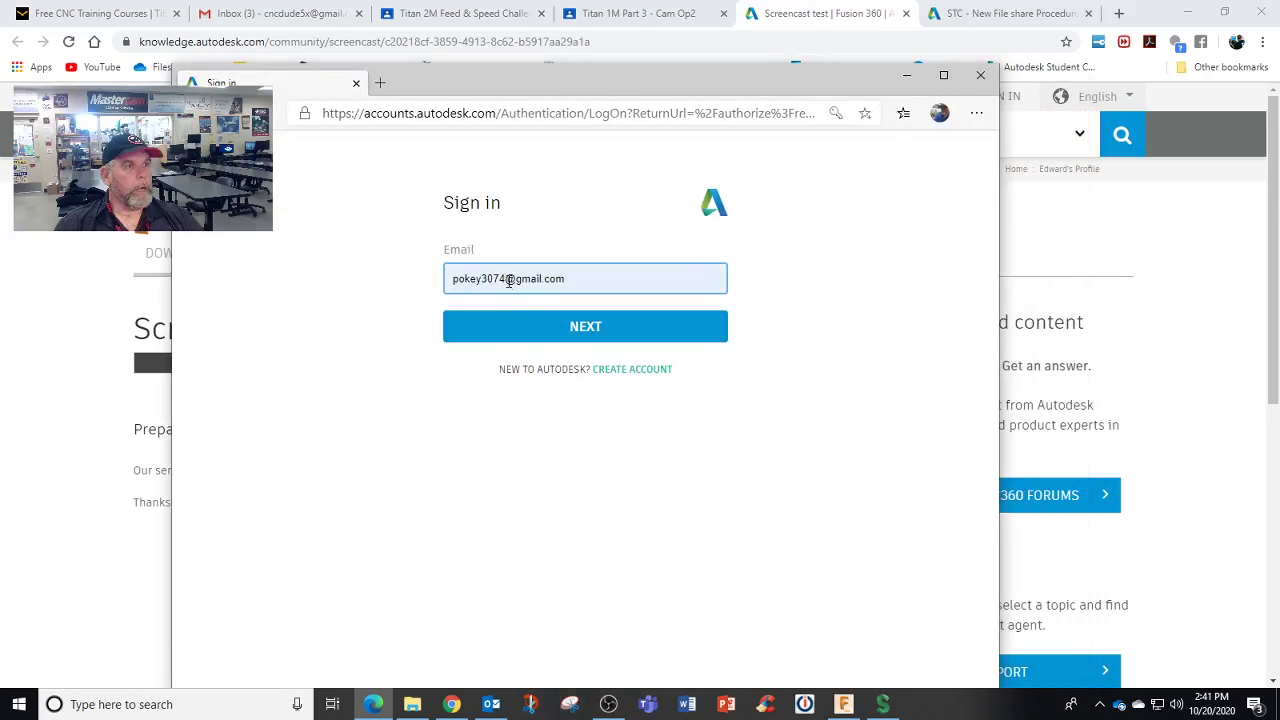
pyautogui.moveTo(509, 281); pyautogui.dragTo(448, 282)
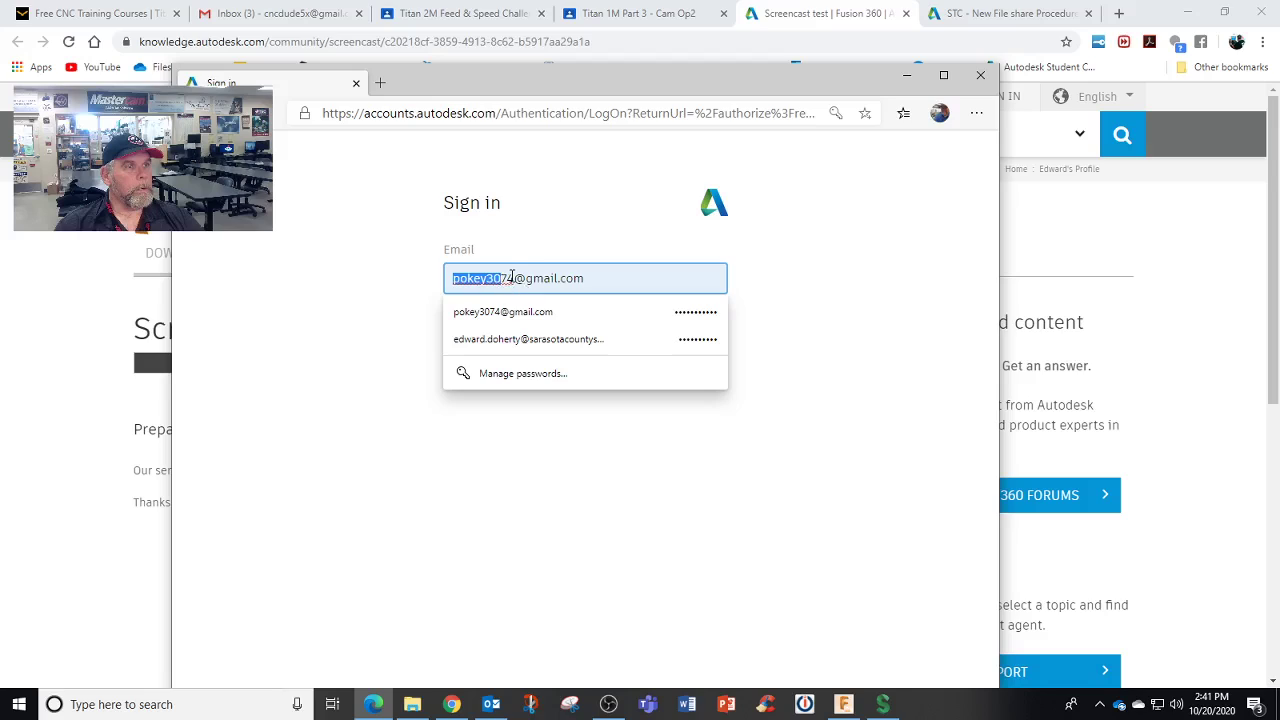
pyautogui.click(490, 339)
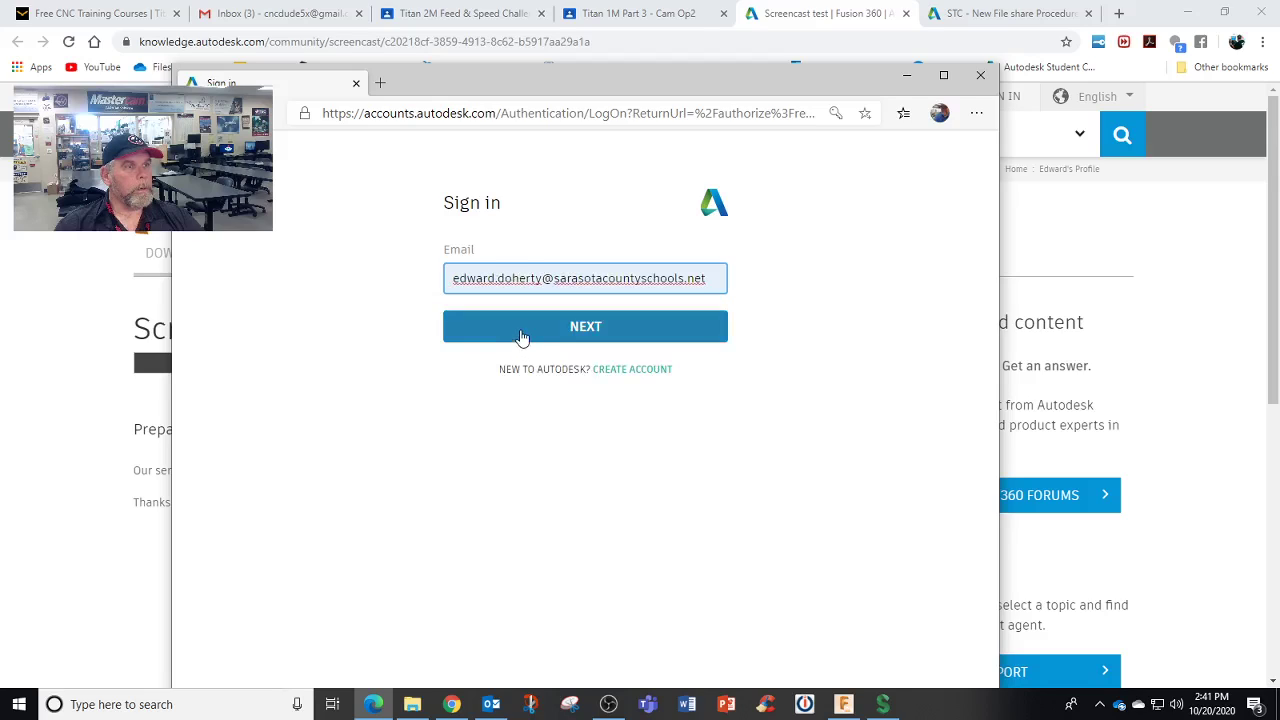
pyautogui.click(520, 337)
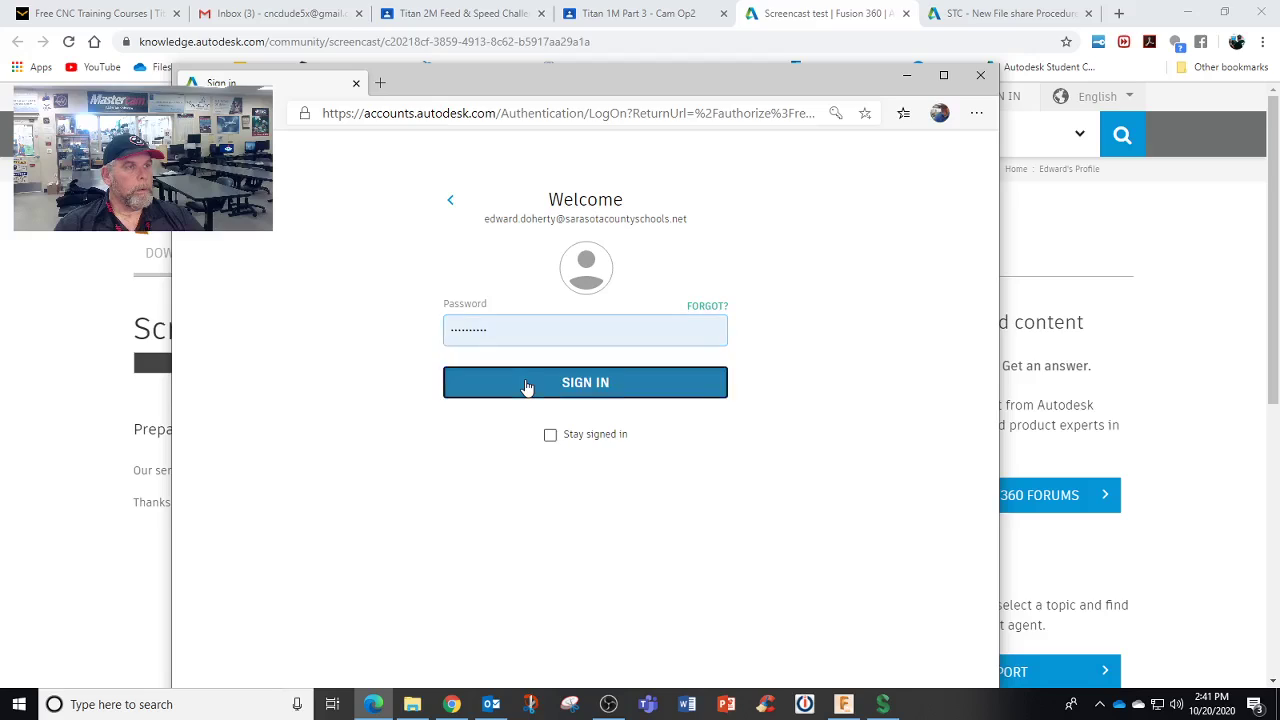
pyautogui.click(528, 385)
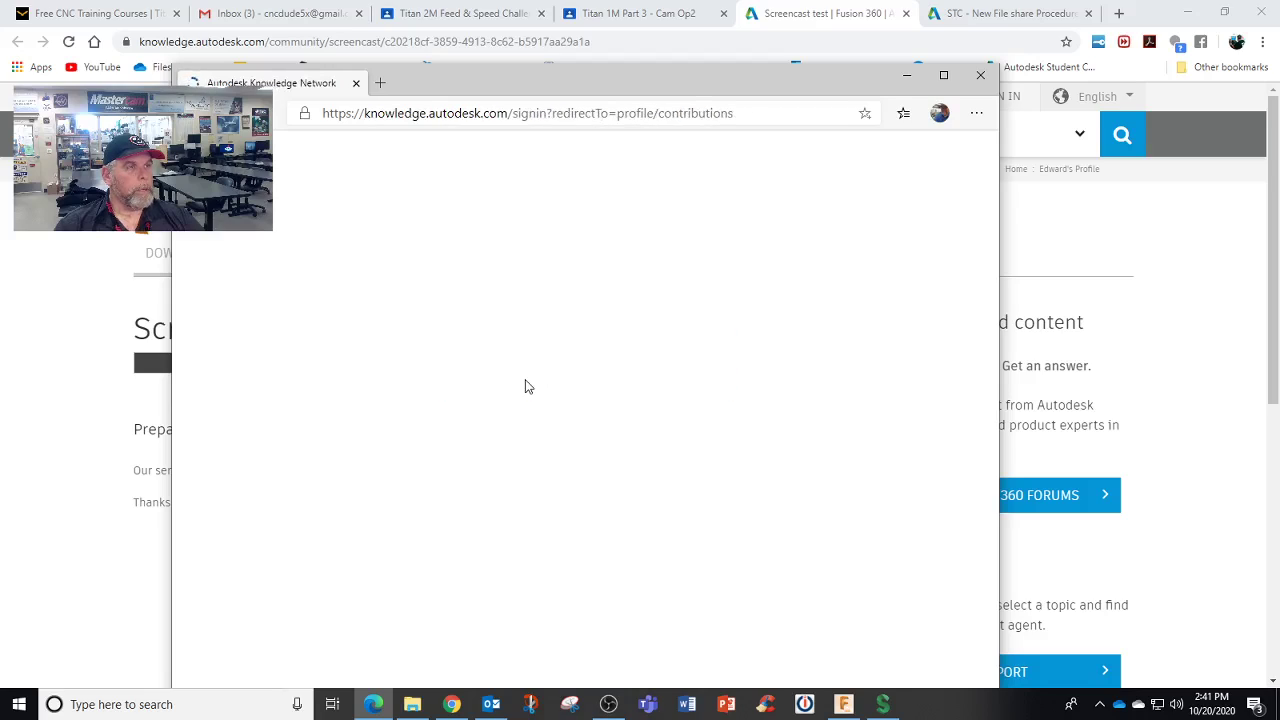
pyautogui.click(941, 78)
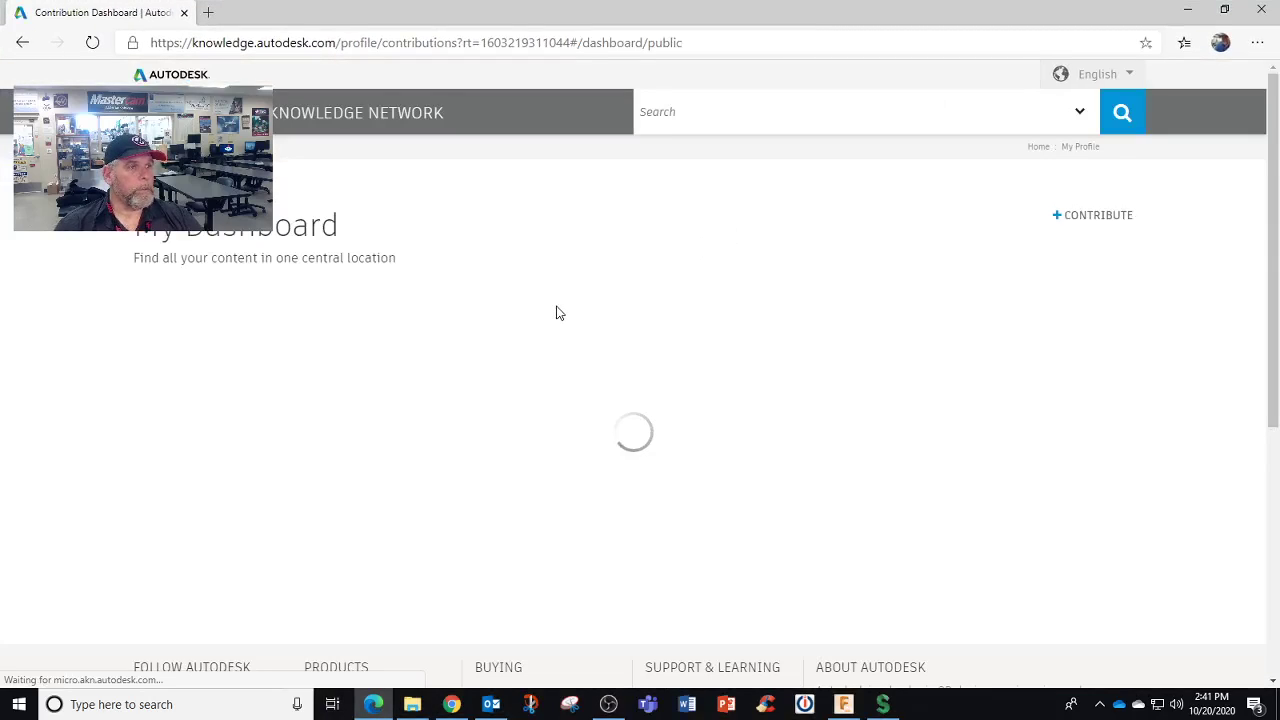
# Dismiss the feedback survey and scroll the contributions list down to STC Titan !m kd review
pyautogui.scroll(-1, 558, 325)
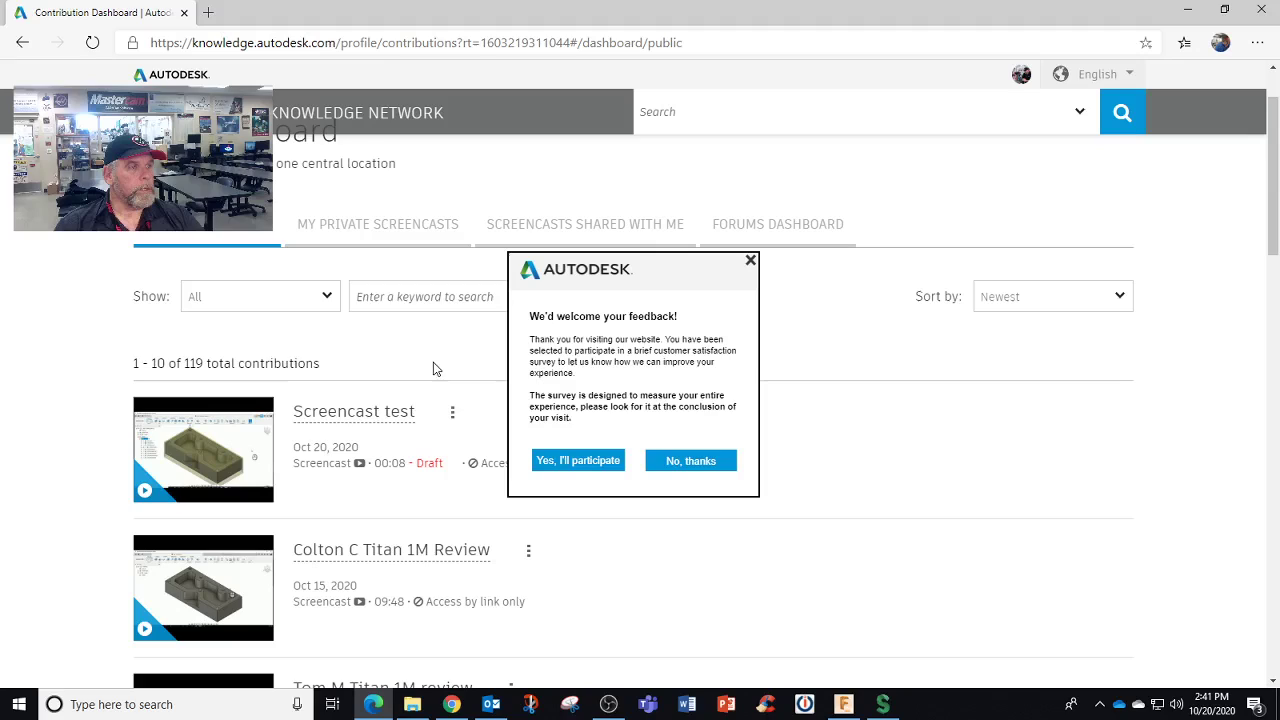
pyautogui.click(681, 458)
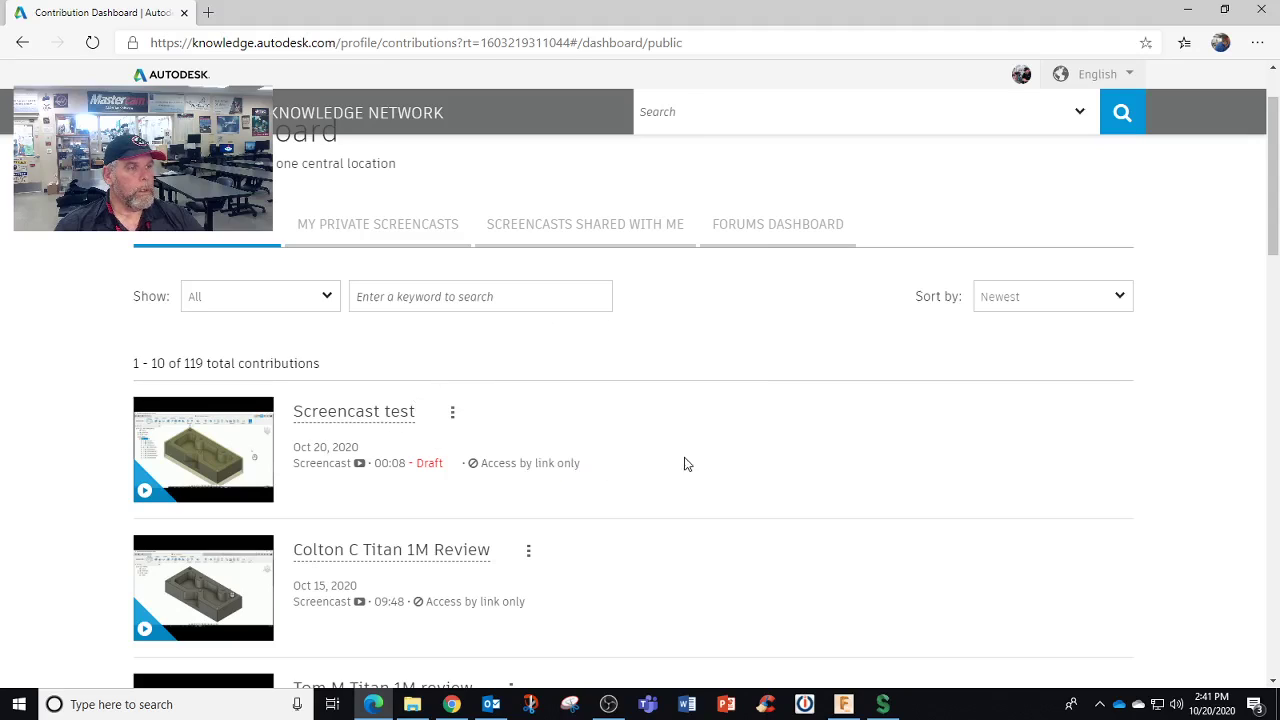
pyautogui.scroll(-3, 654, 423)
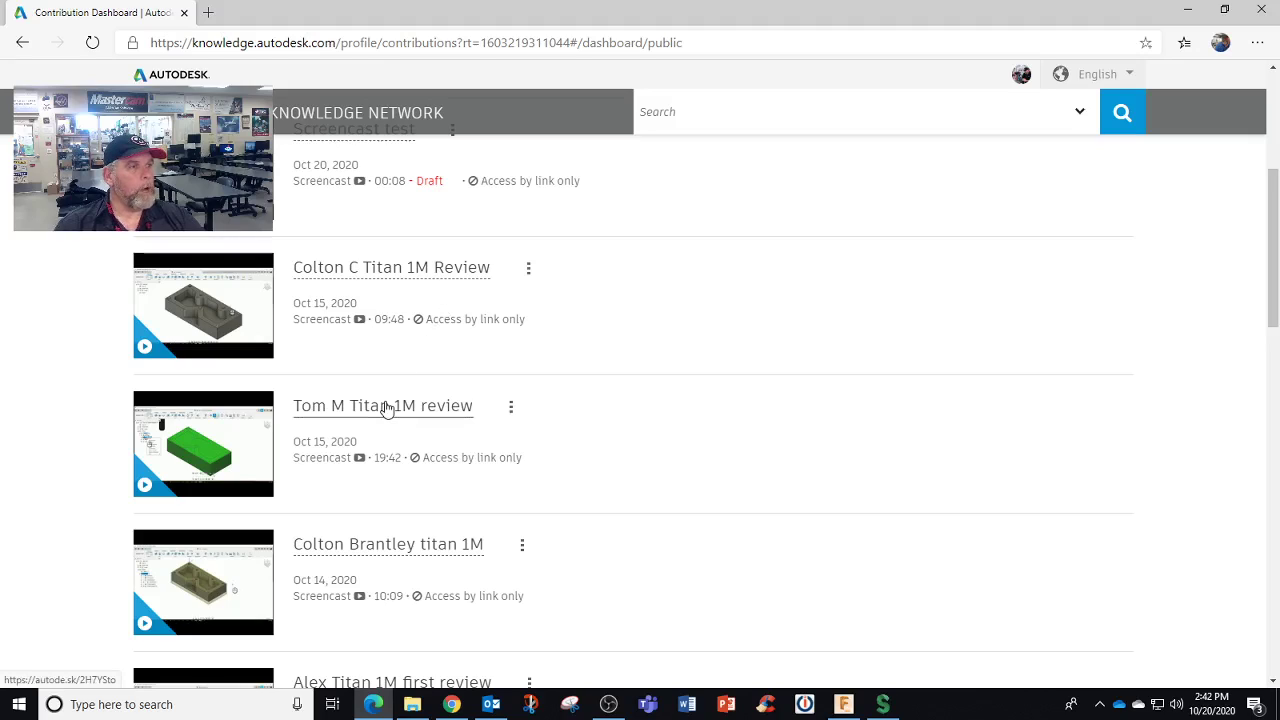
pyautogui.scroll(-1, 387, 408)
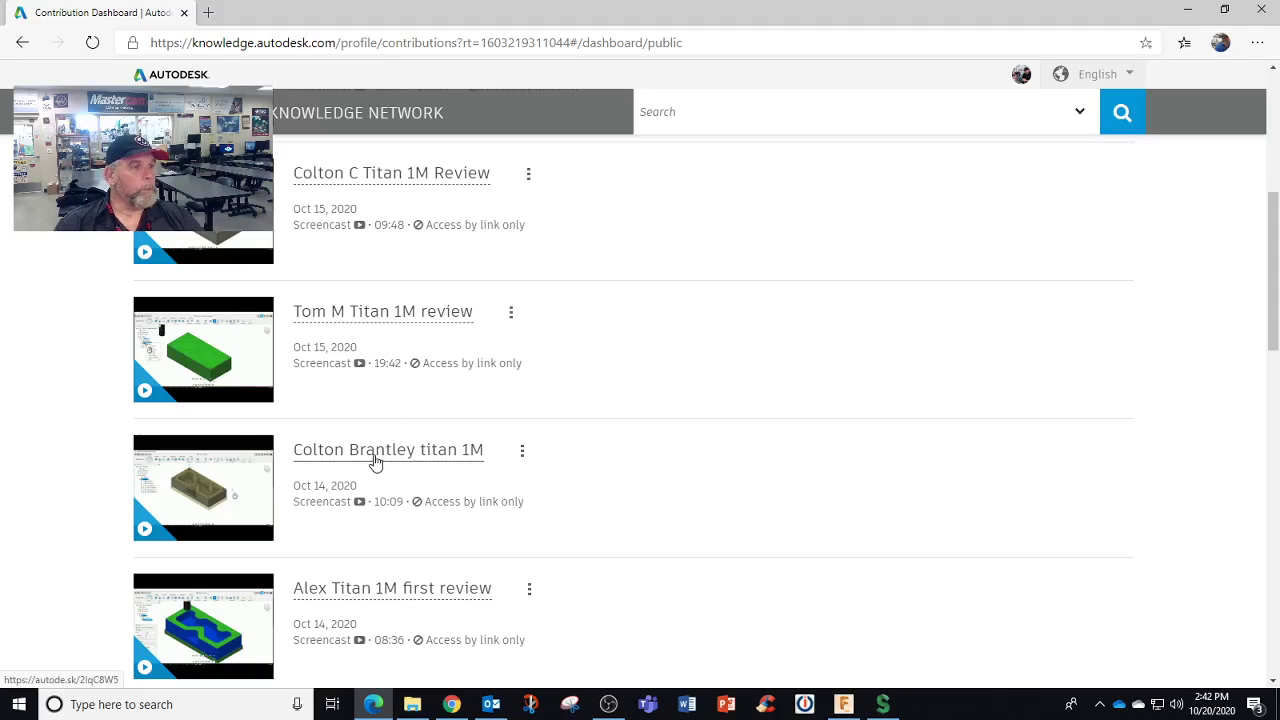
pyautogui.scroll(-1, 371, 463)
pyautogui.scroll(-1, 376, 461)
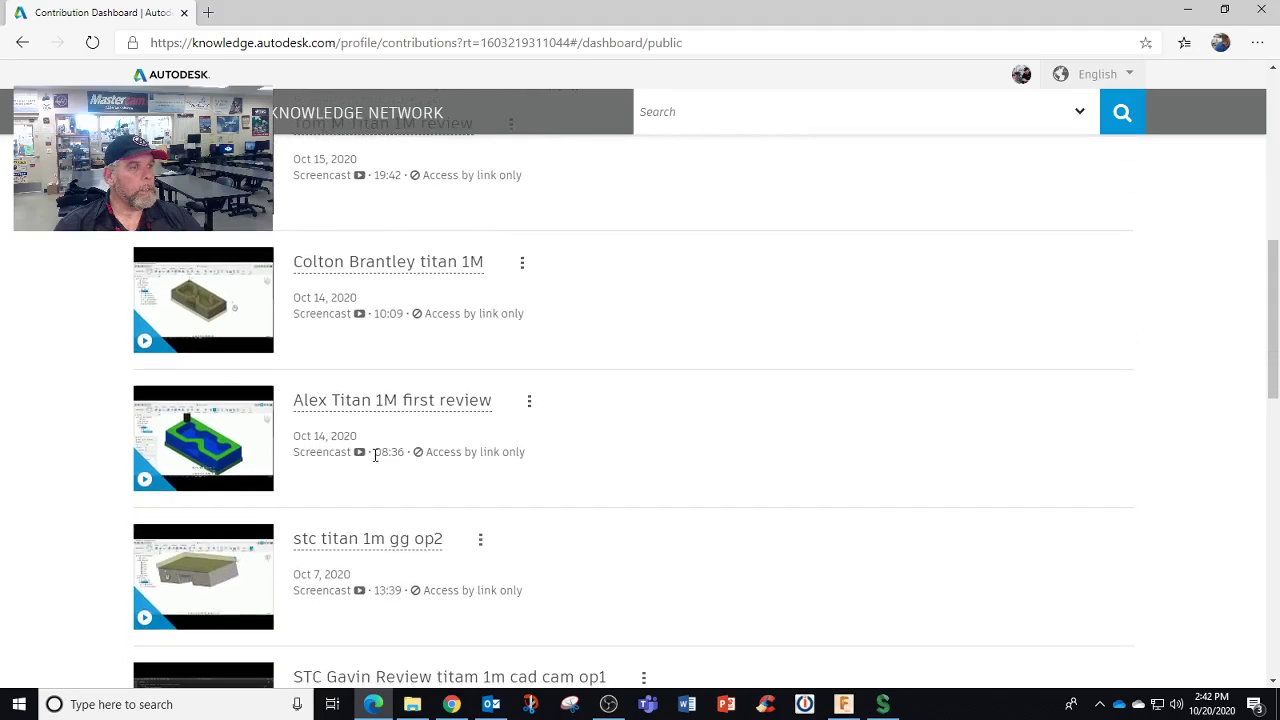
pyautogui.scroll(-1, 375, 457)
pyautogui.scroll(-1, 373, 459)
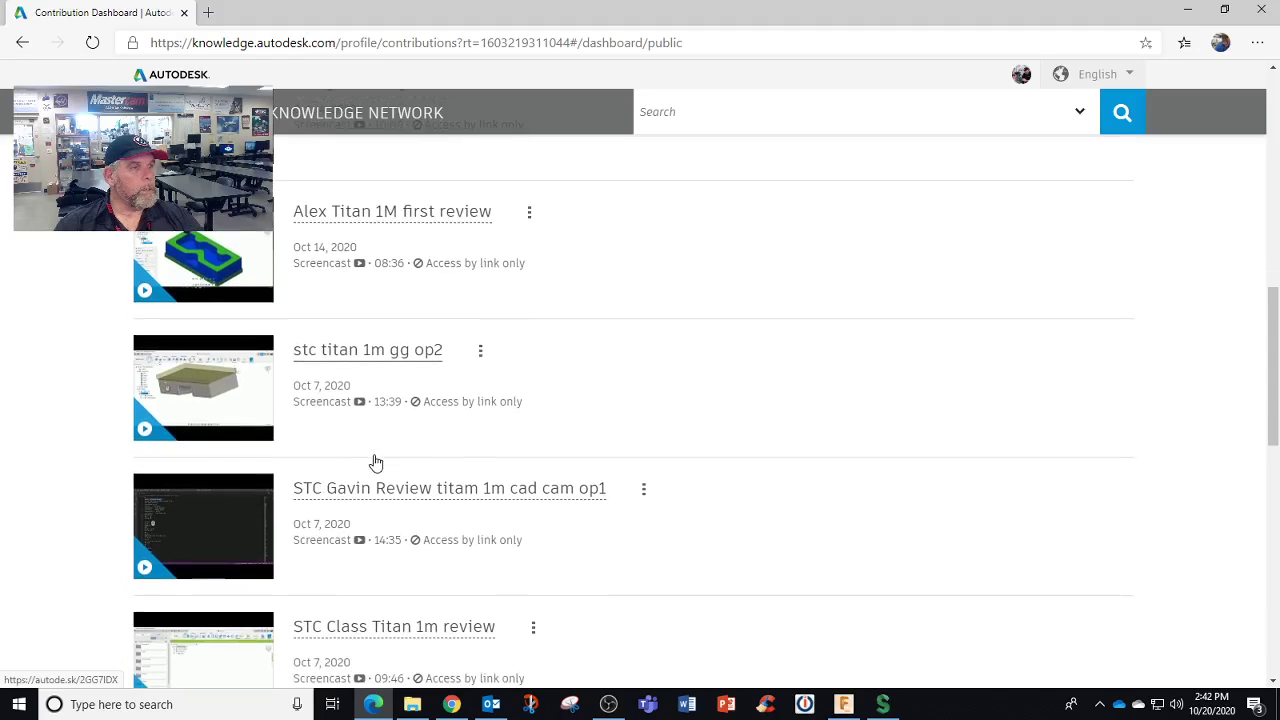
pyautogui.scroll(-1, 410, 475)
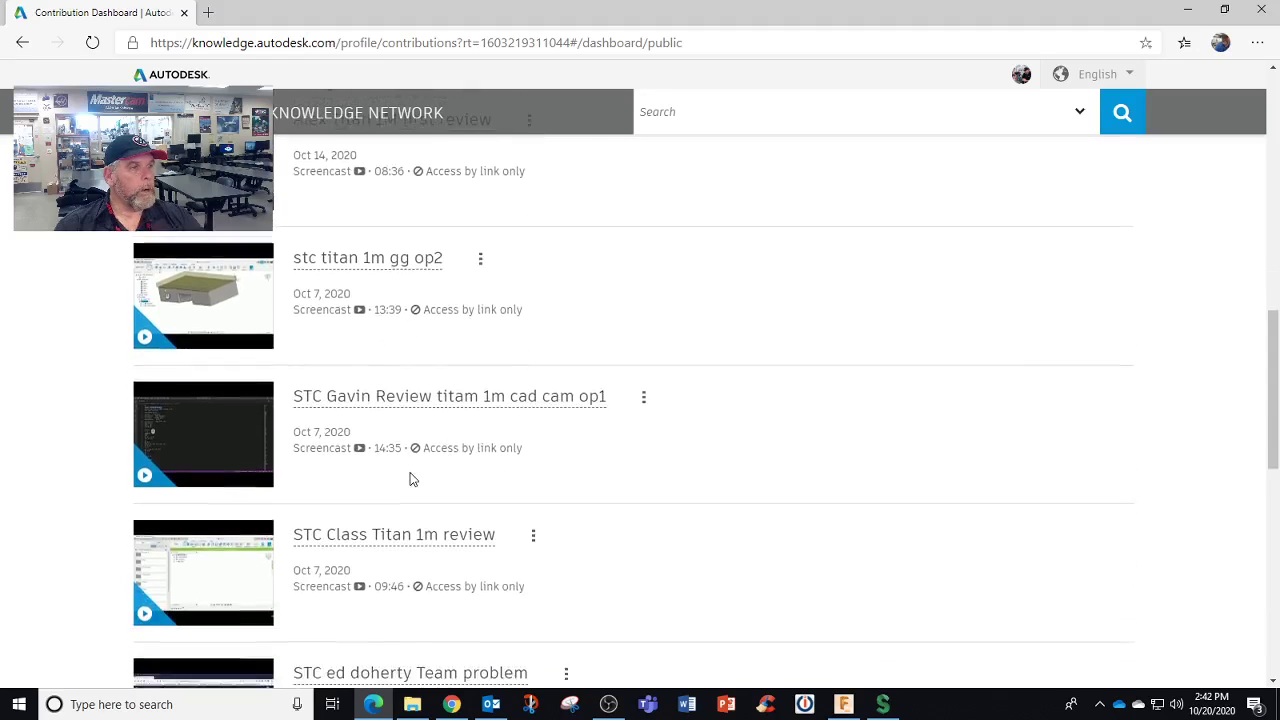
pyautogui.scroll(-1, 409, 477)
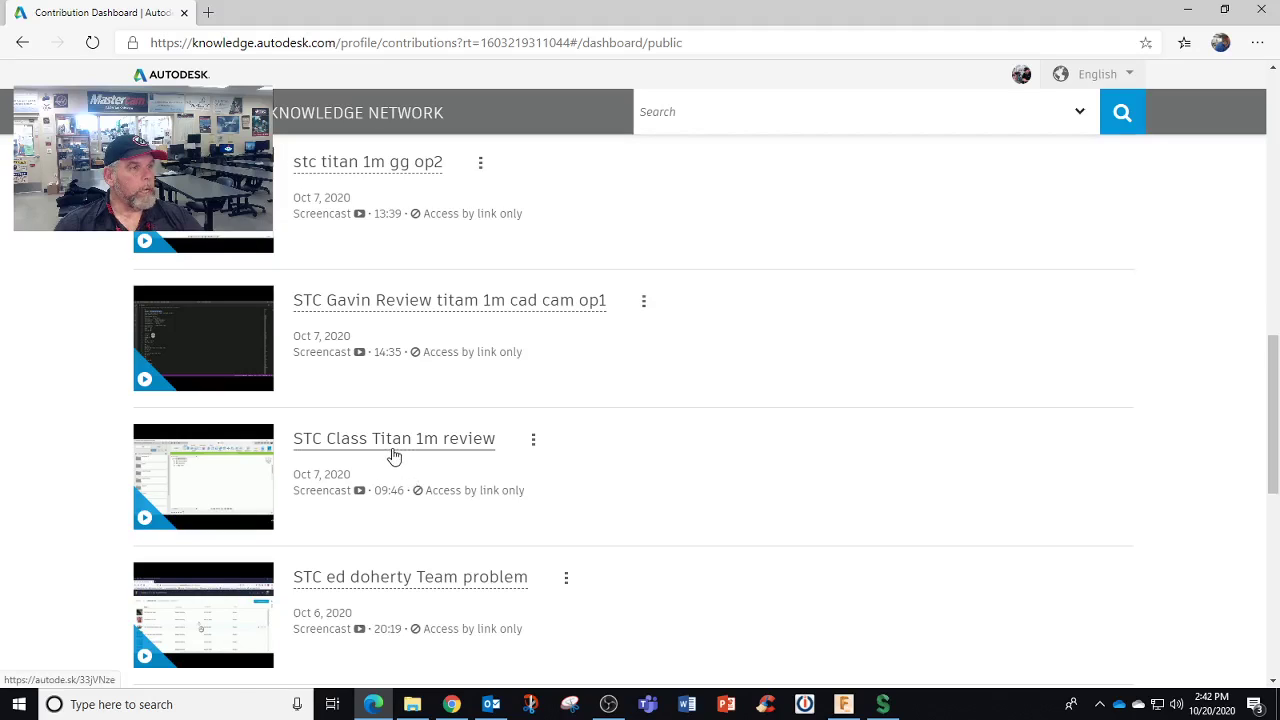
pyautogui.scroll(-1, 394, 457)
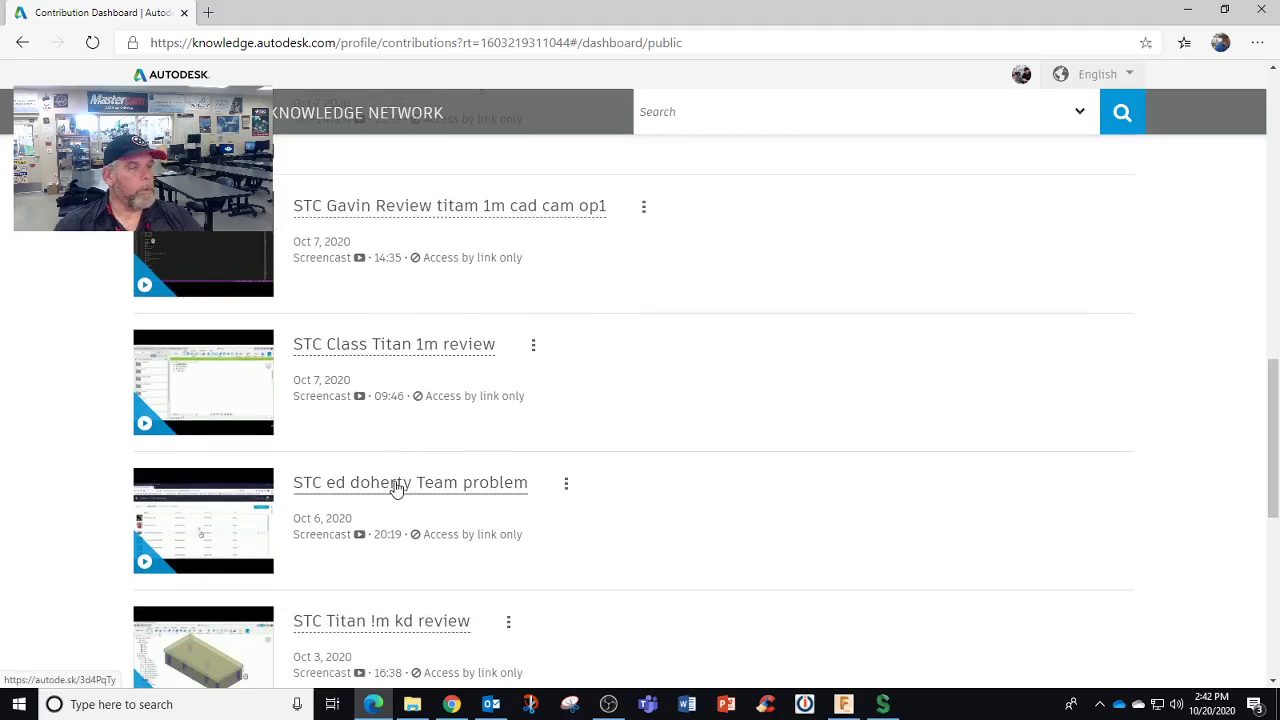
pyautogui.scroll(-2, 397, 487)
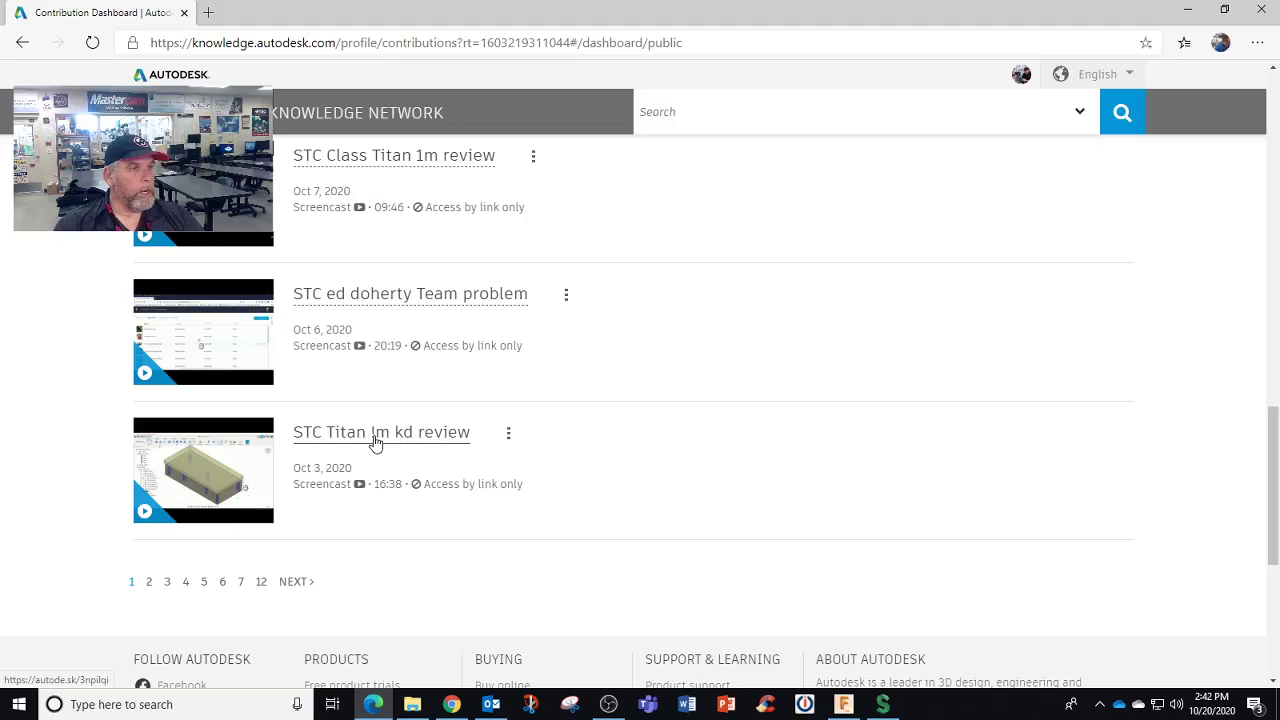
pyautogui.scroll(-1, 375, 443)
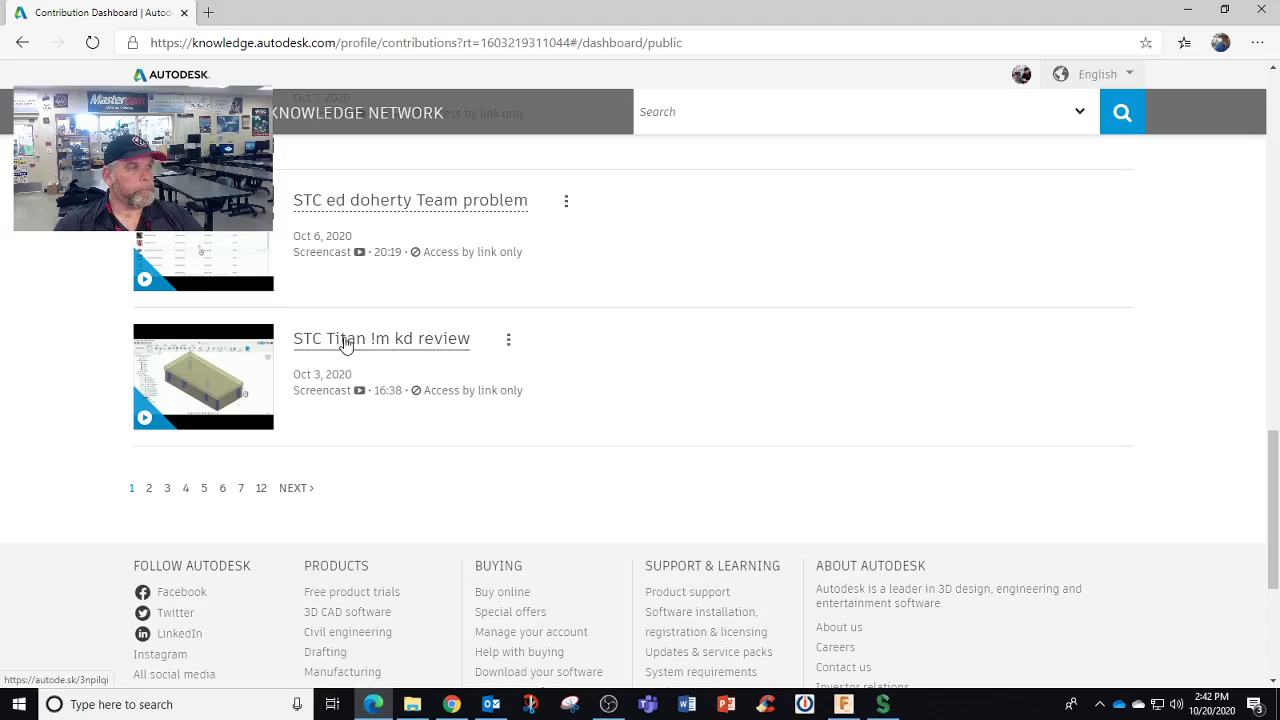
# Play the STC Titan !m kd review screencast and pause it at about 02:25
pyautogui.click(346, 341)
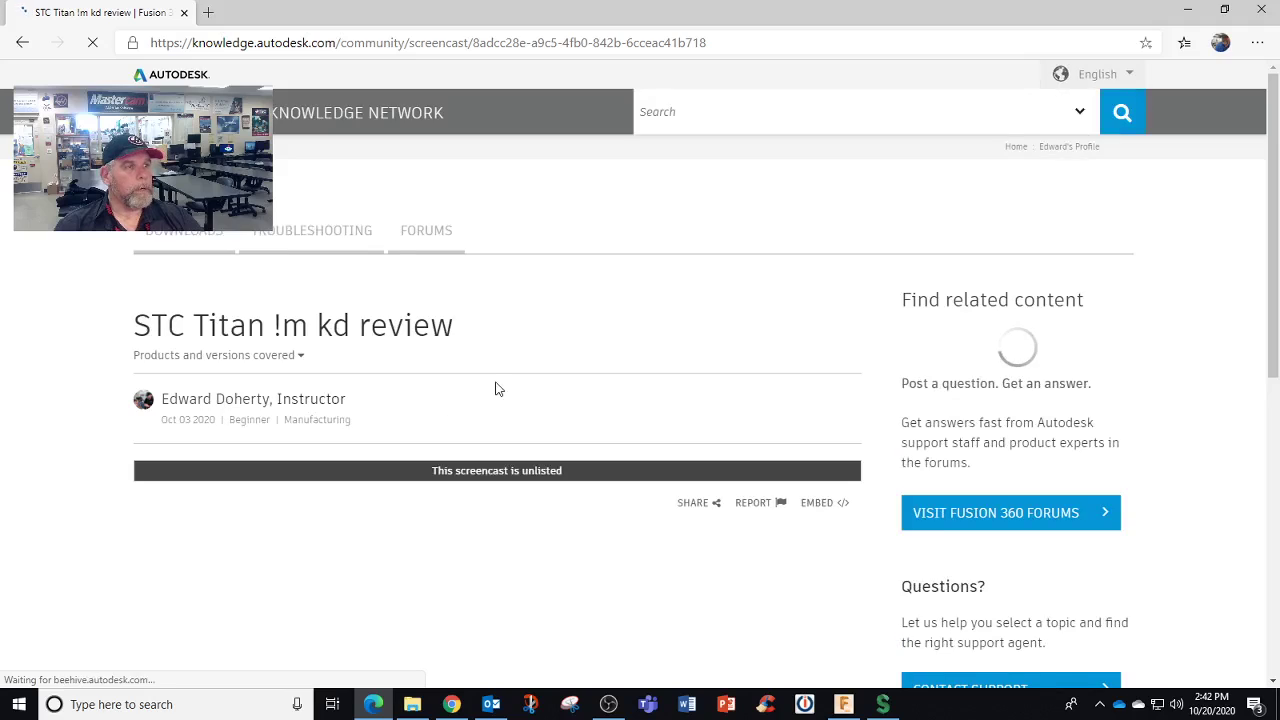
pyautogui.scroll(-5, 497, 389)
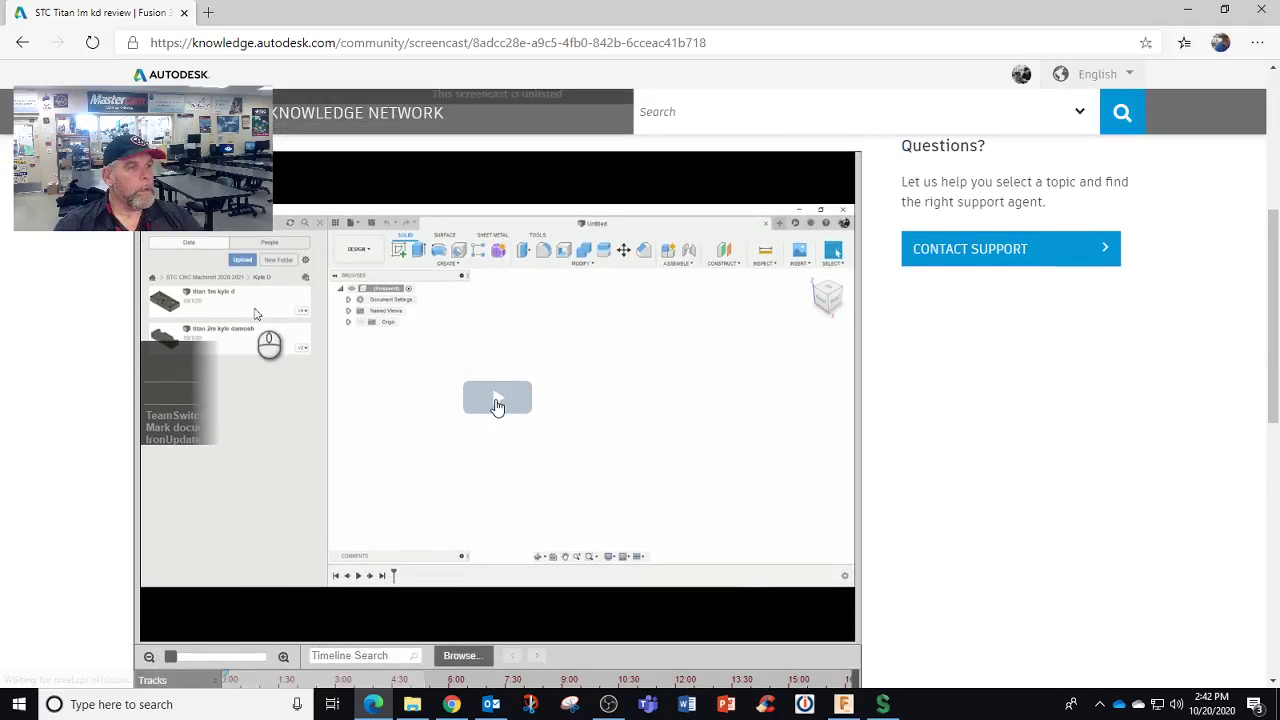
pyautogui.click(497, 400)
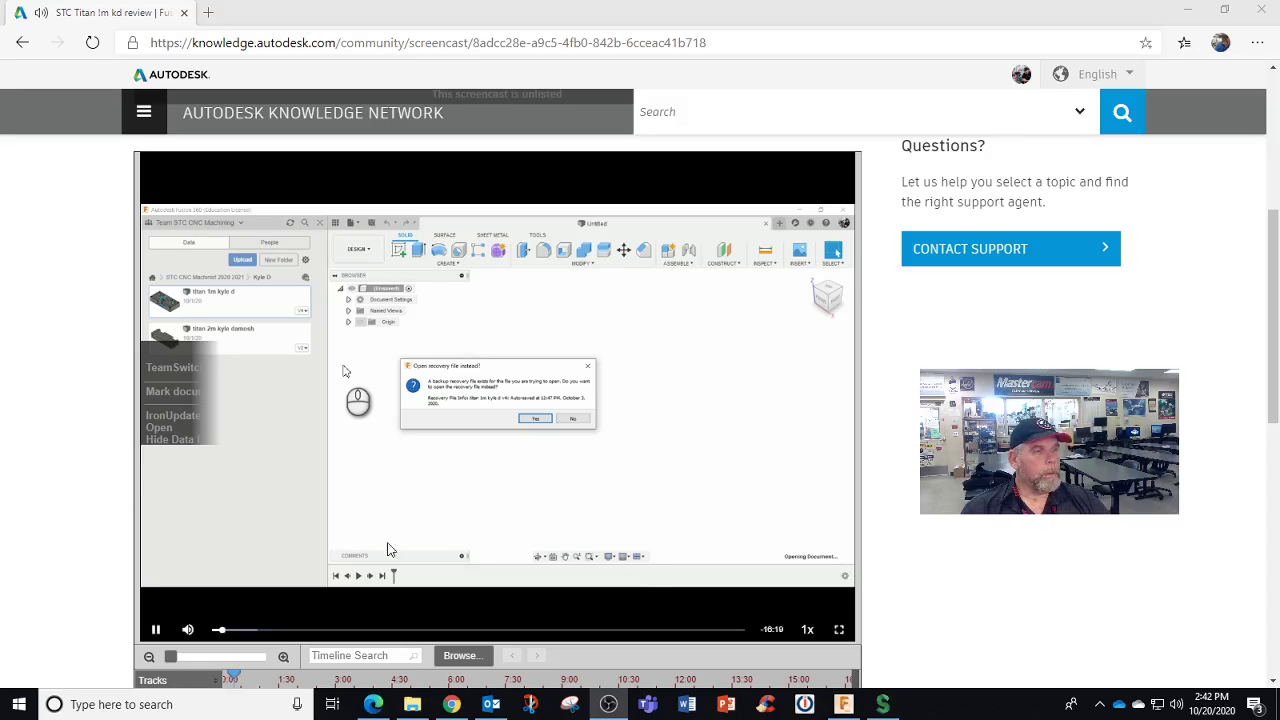
pyautogui.click(248, 630)
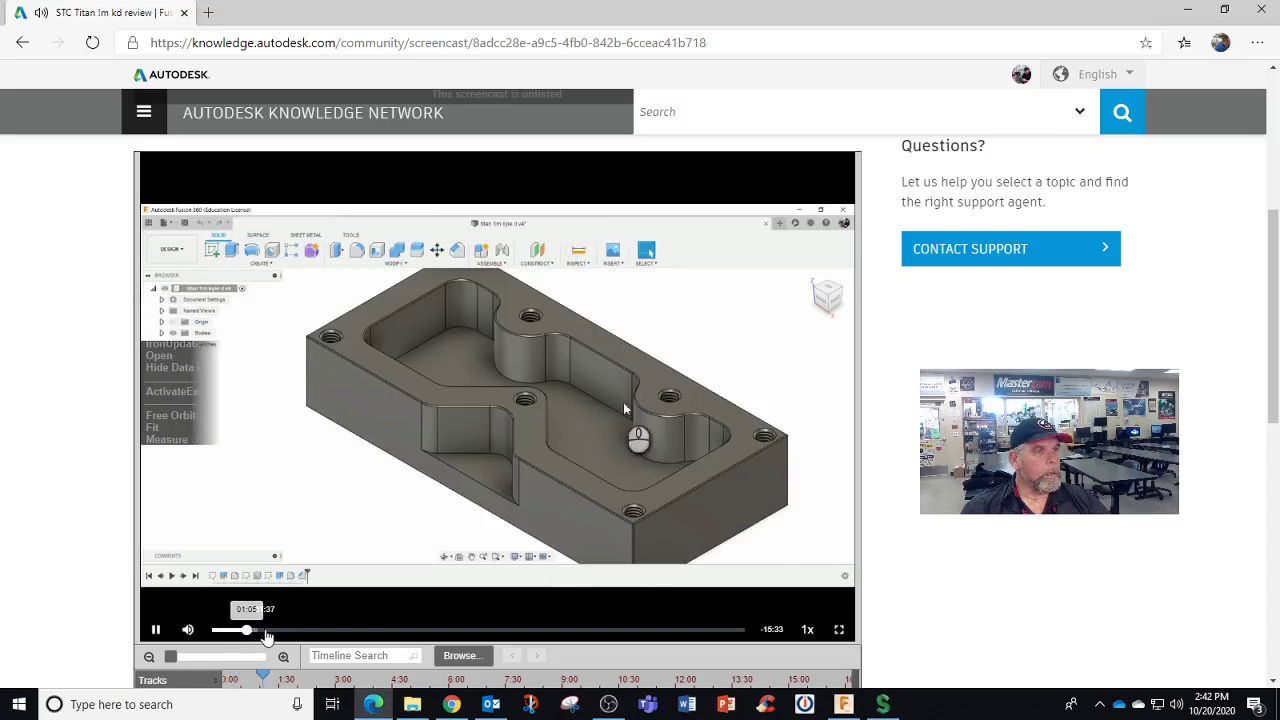
pyautogui.click(290, 631)
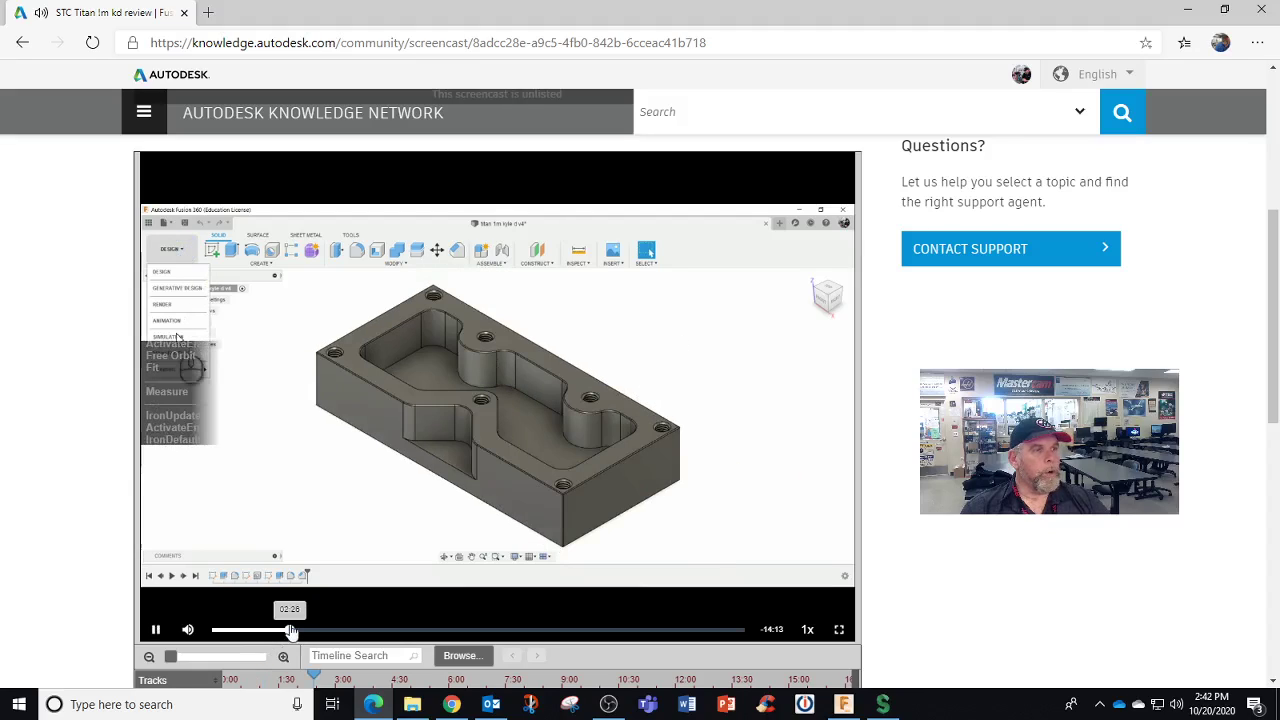
pyautogui.click(158, 630)
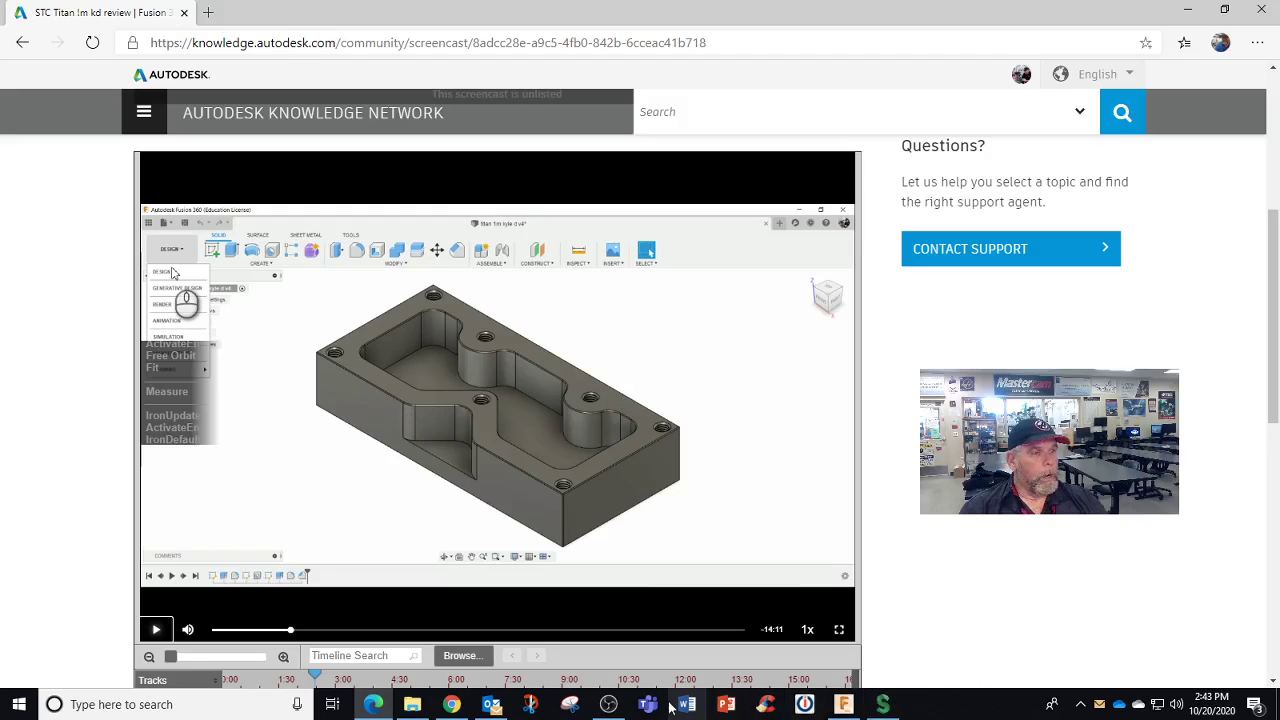
# In Fusion 360, close the open Titan 1M review design, saving its changes
pyautogui.click(845, 704)
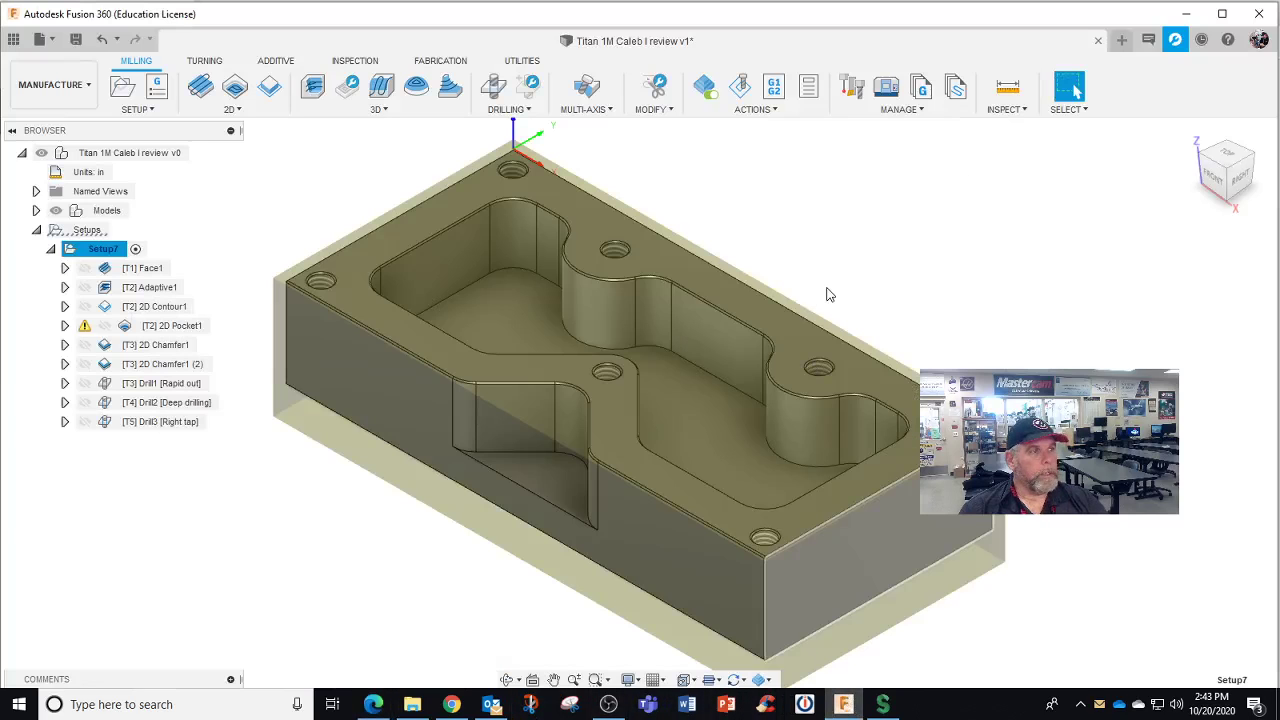
pyautogui.click(15, 39)
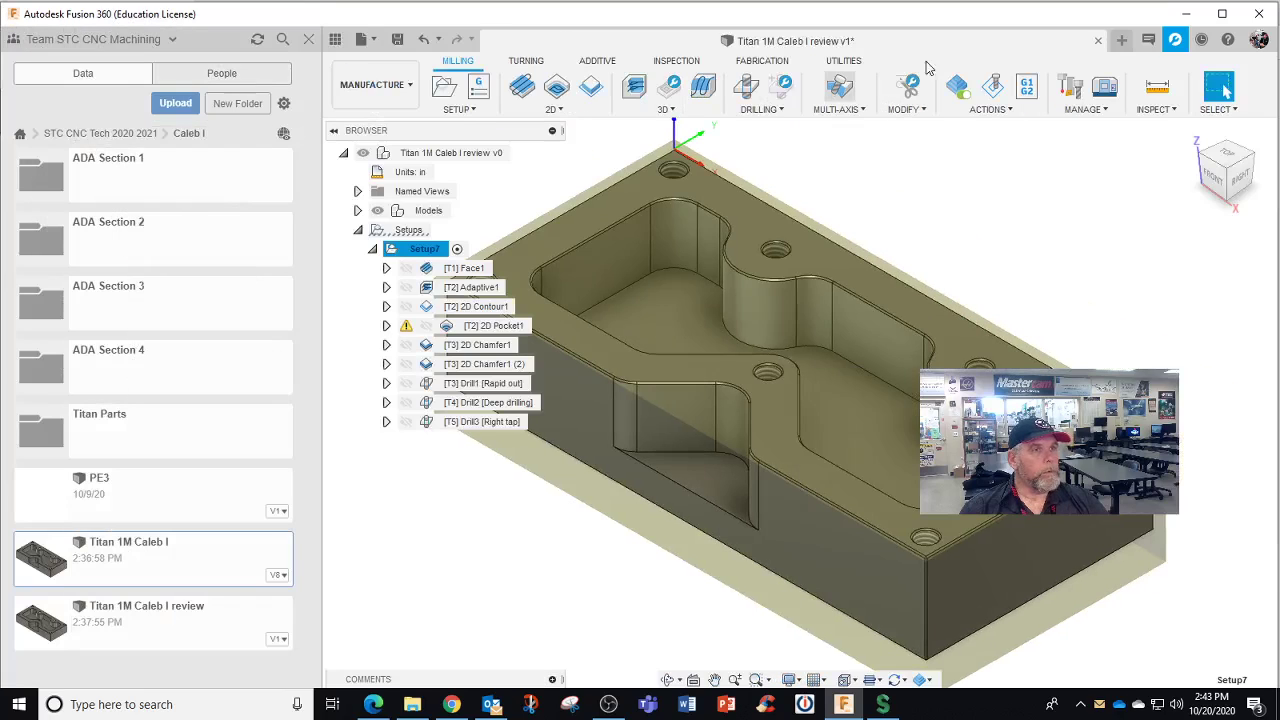
pyautogui.click(1098, 41)
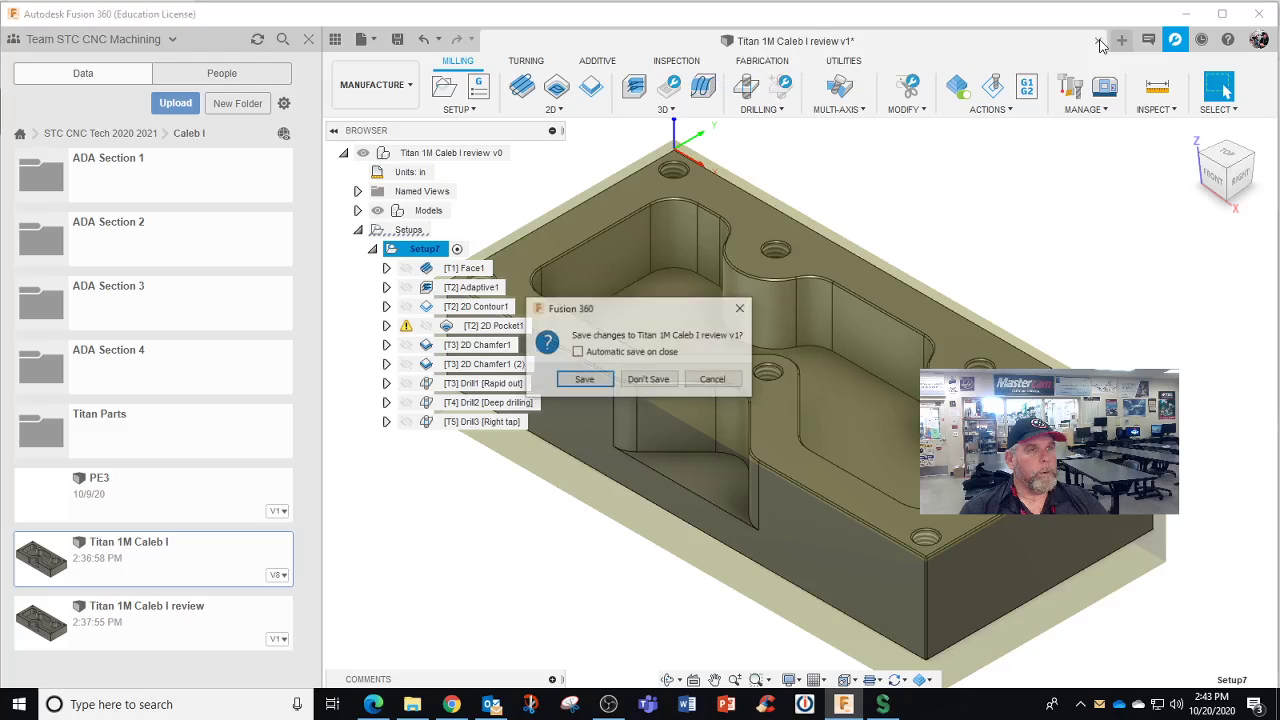
pyautogui.click(601, 382)
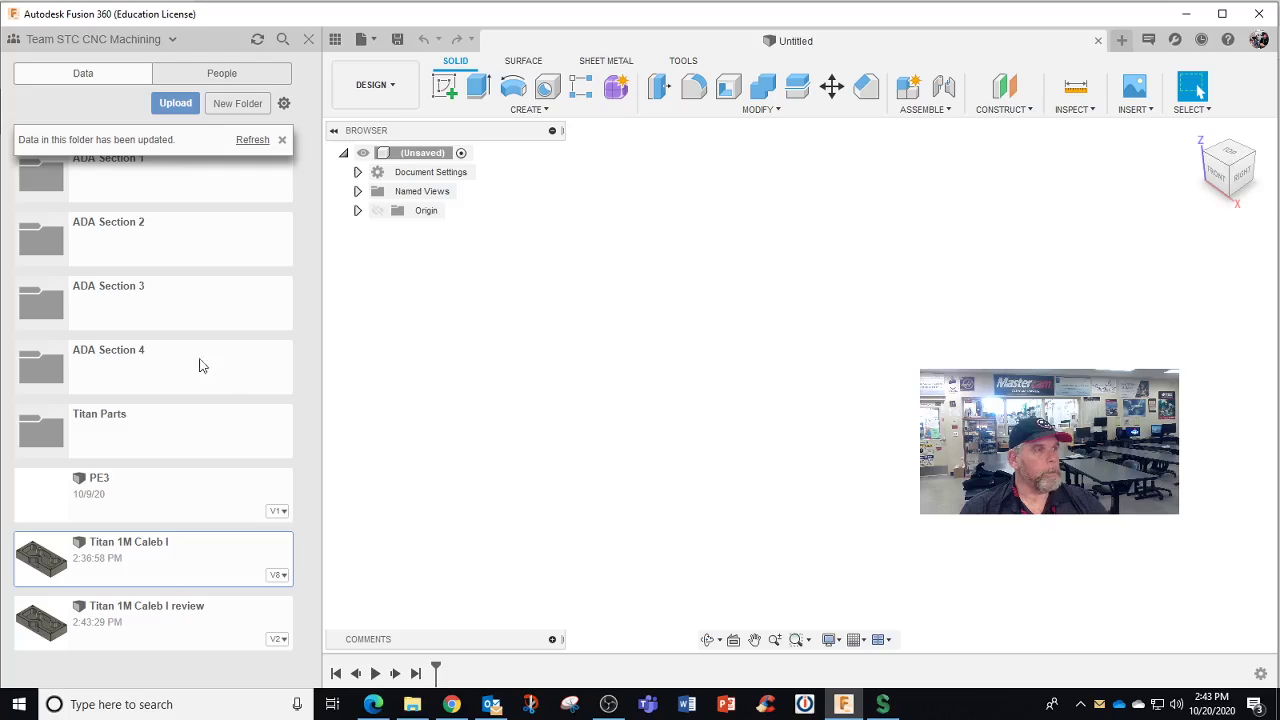
# Browse STC CNC Tech 2020 2021 into another student's folder and open the empty Titan bb folder
pyautogui.click(256, 145)
pyautogui.click(137, 140)
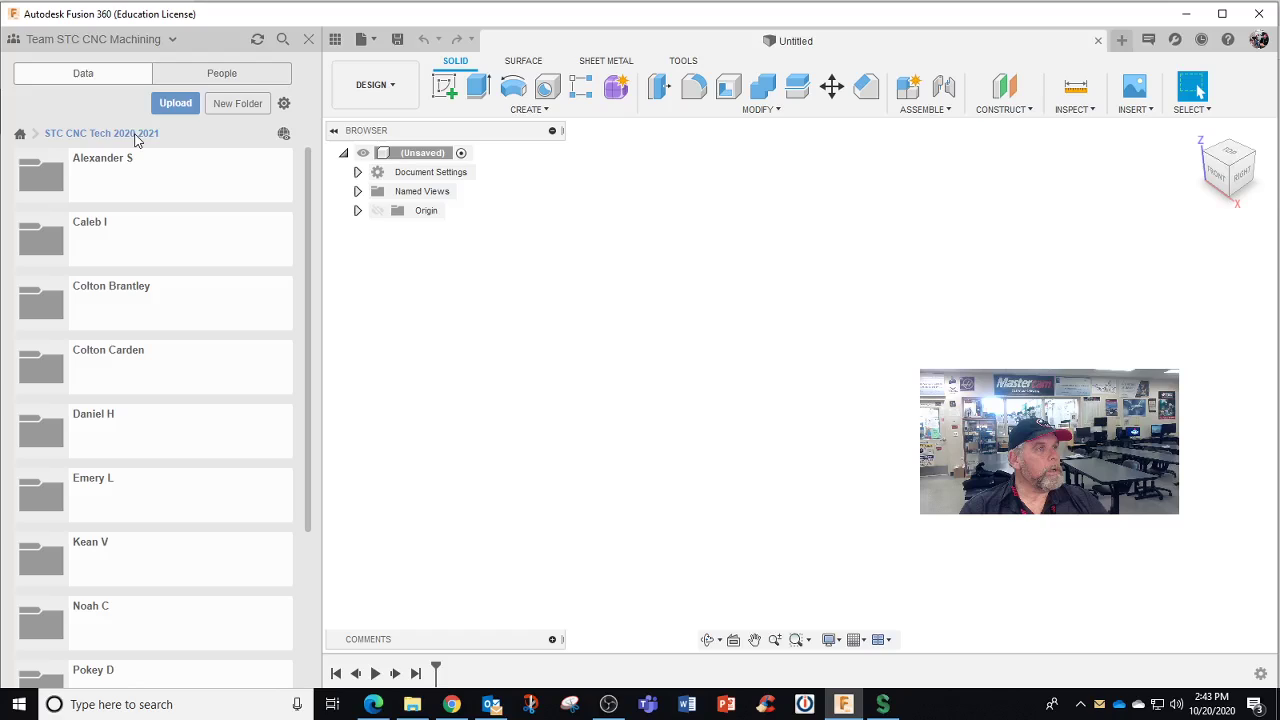
pyautogui.scroll(-3, 145, 531)
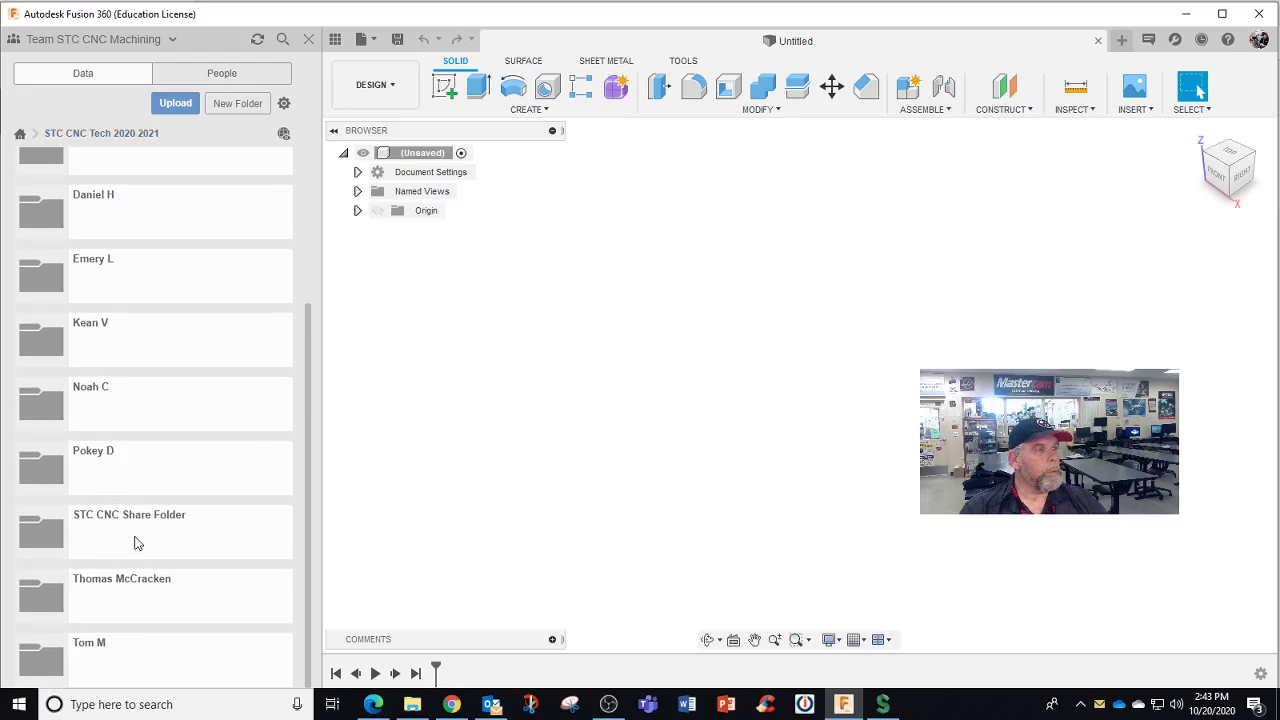
pyautogui.click(115, 477)
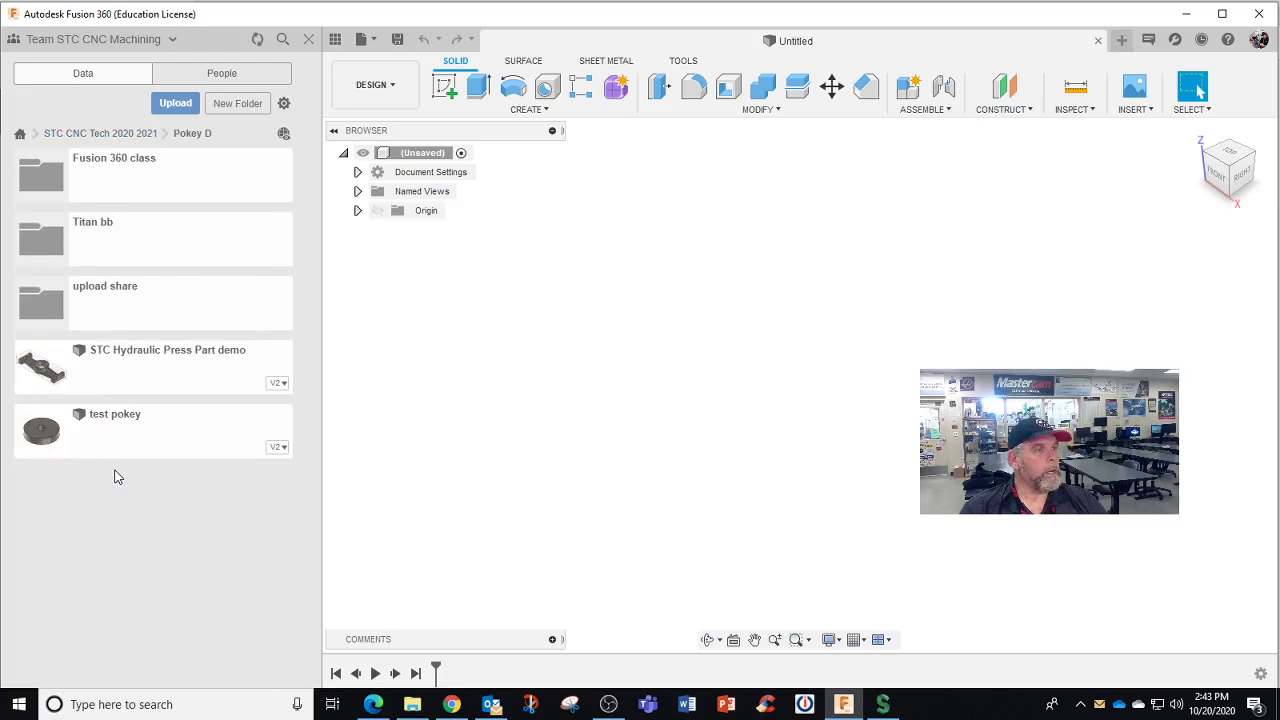
pyautogui.click(137, 258)
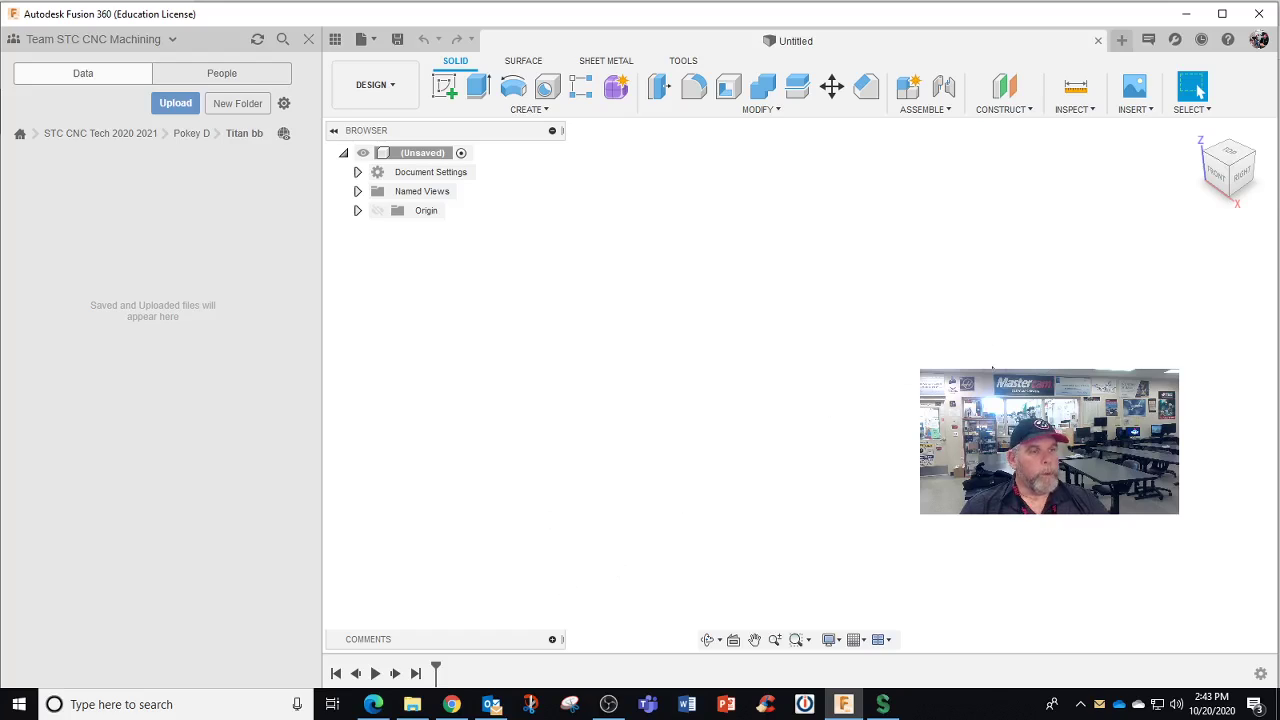
# Sign out of Fusion 360 and sign back in with the student's e-mail and password
pyautogui.click(1258, 39)
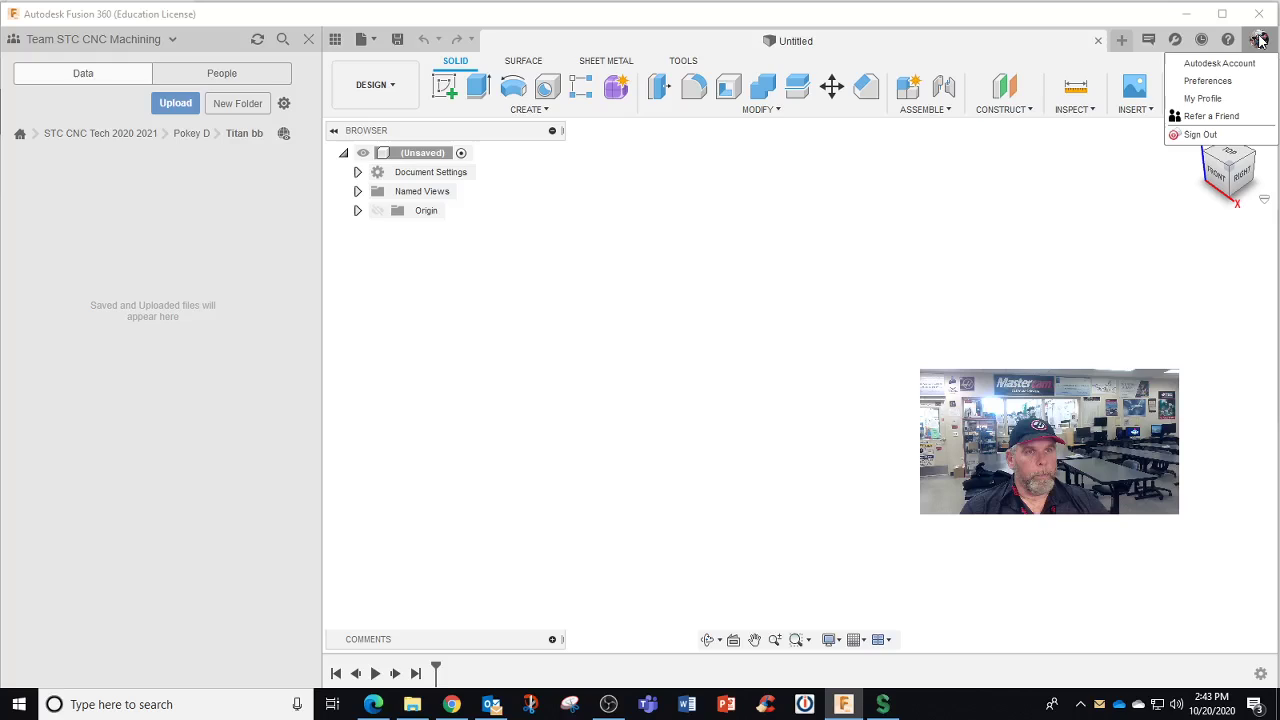
pyautogui.click(1196, 134)
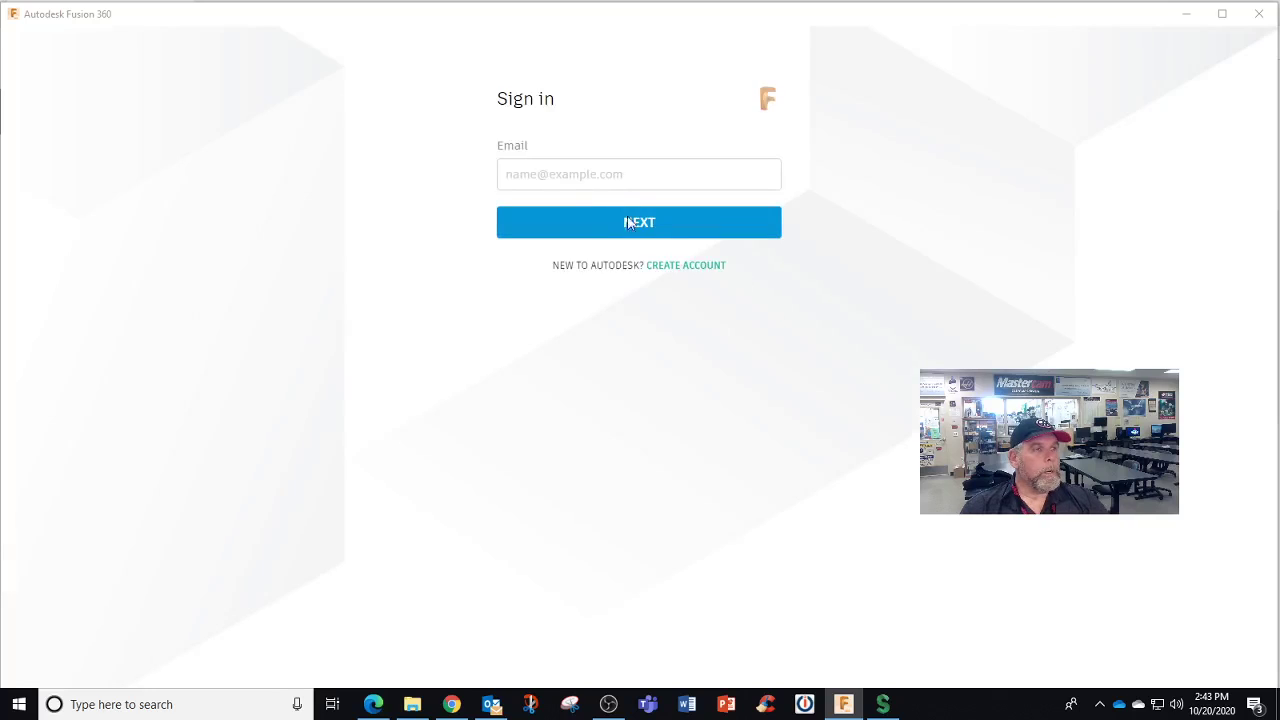
pyautogui.click(566, 175)
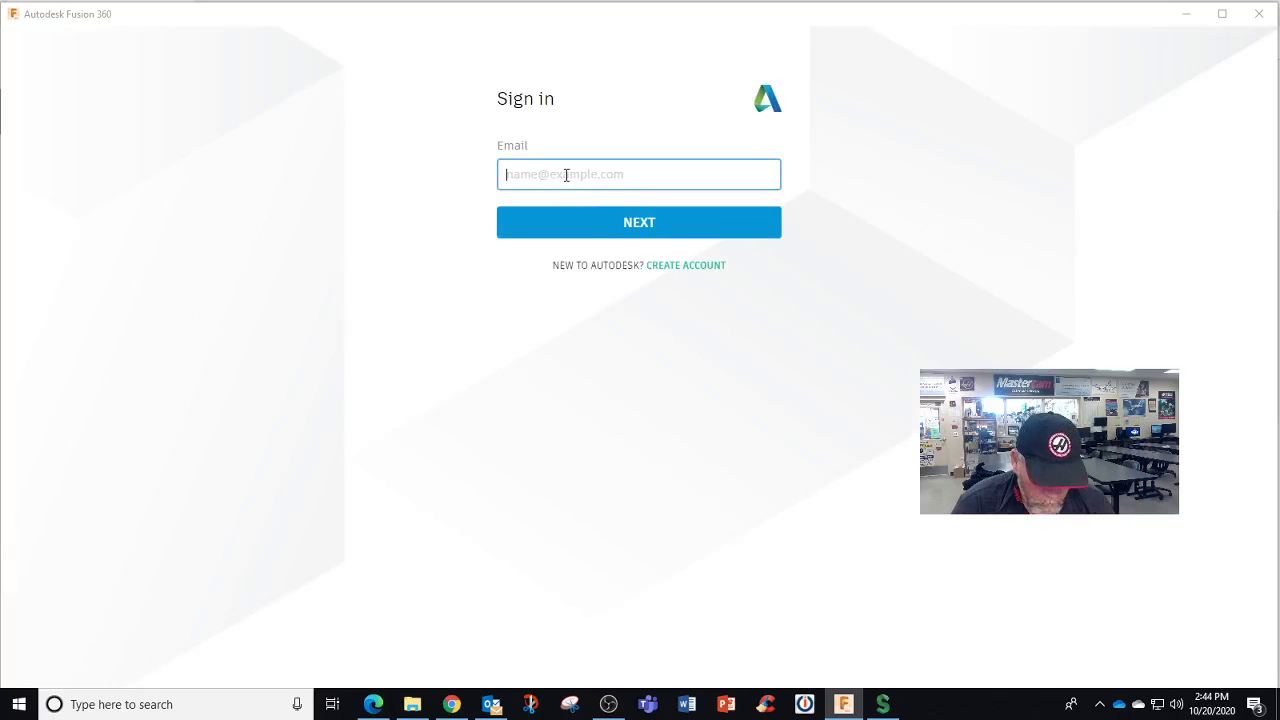
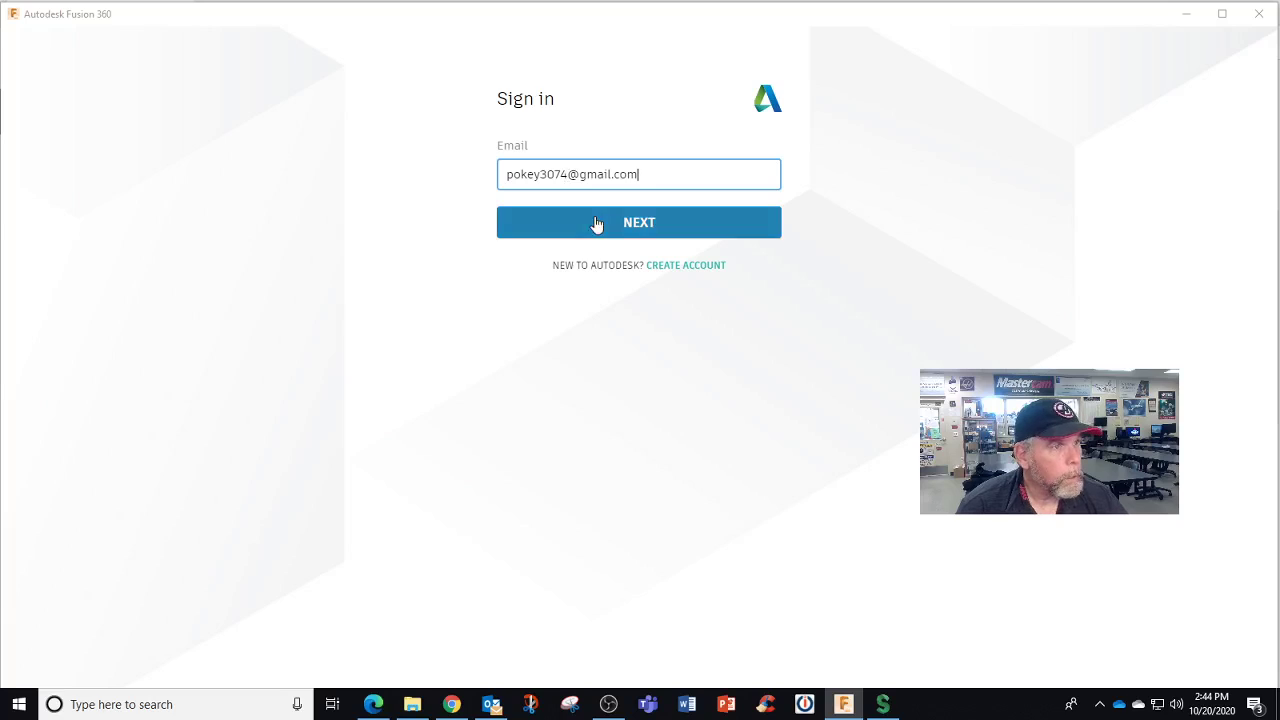
pyautogui.click(596, 216)
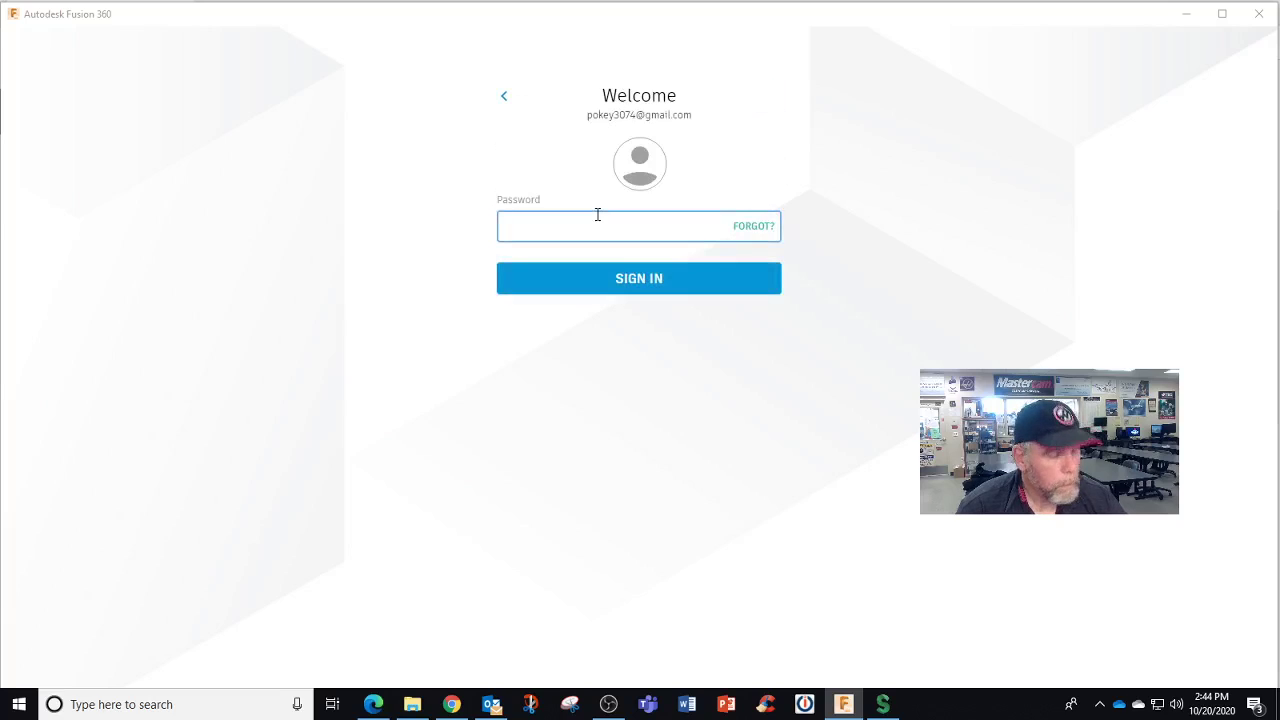
pyautogui.write('•••')
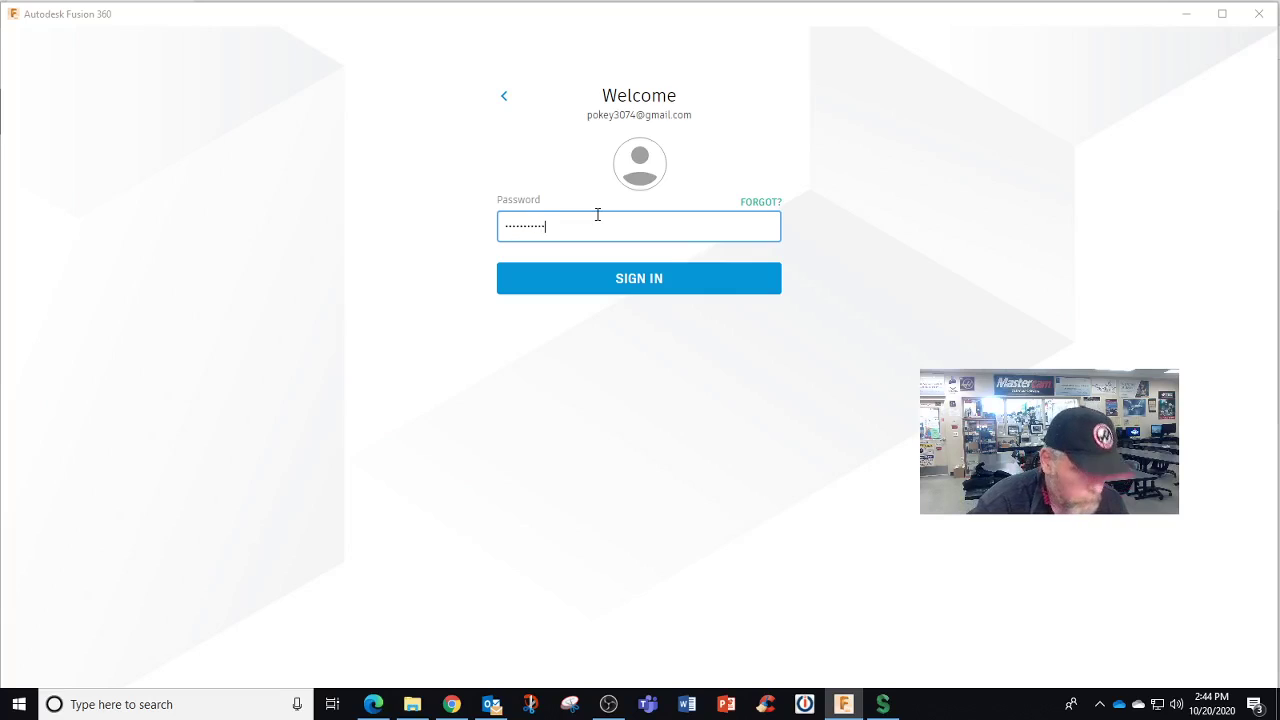
pyautogui.click(610, 277)
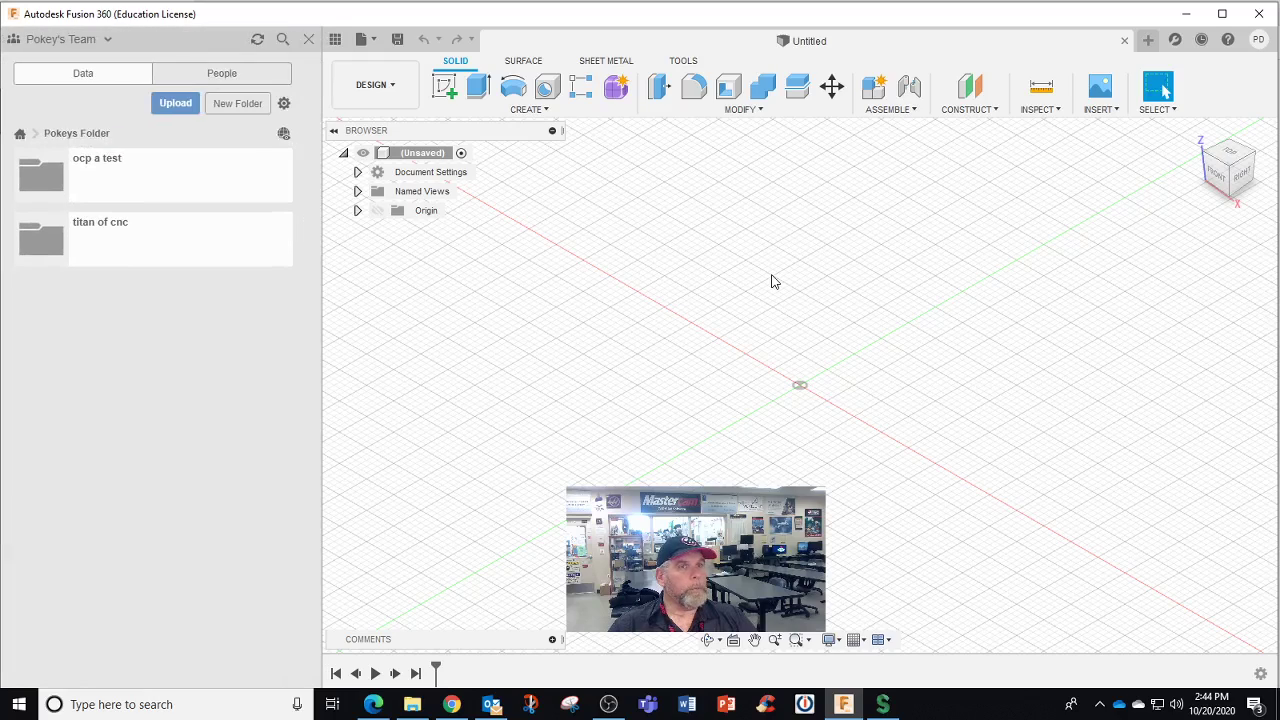
# Check the account's teams and open the titan 1m design from the titan of cnc folder
pyautogui.click(97, 39)
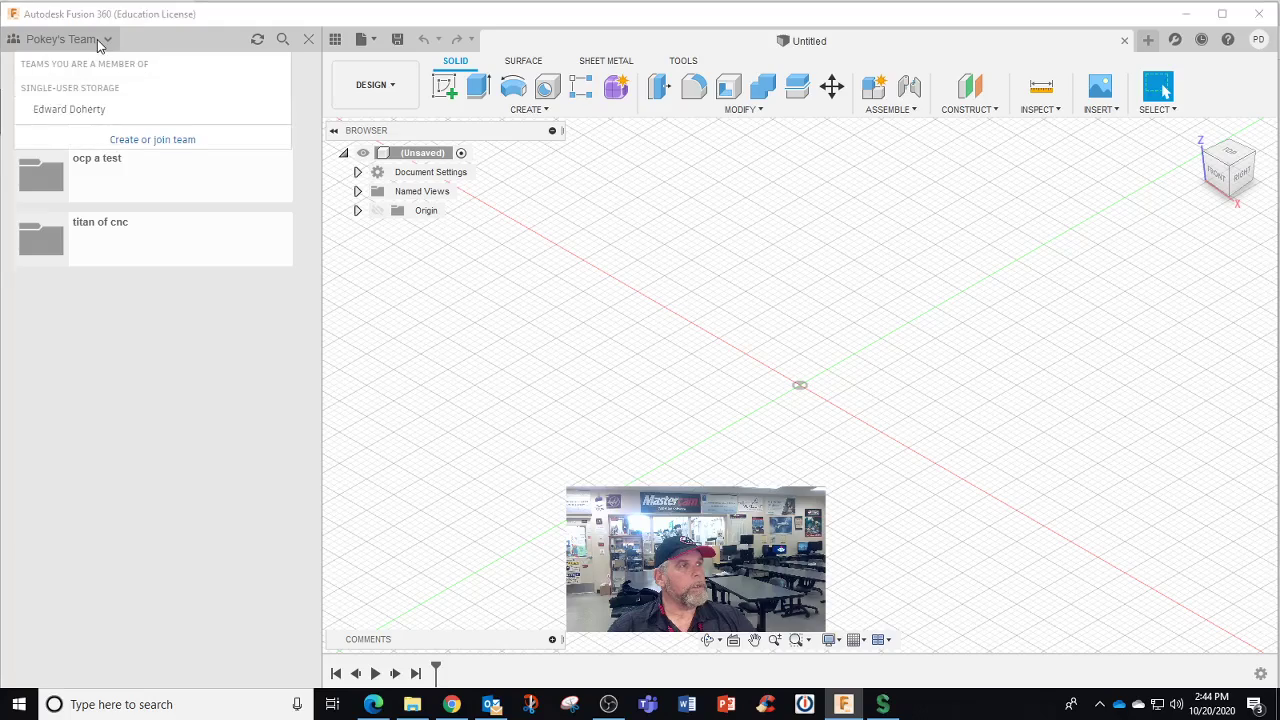
pyautogui.click(97, 39)
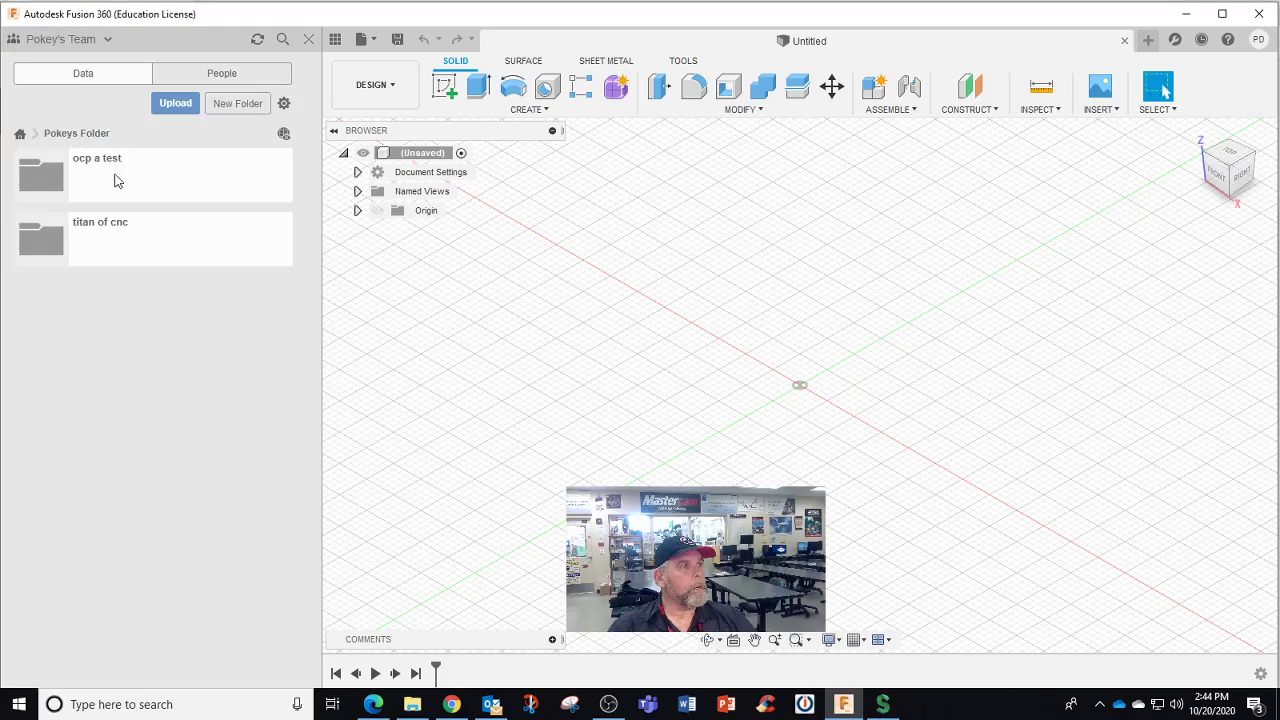
pyautogui.click(117, 236)
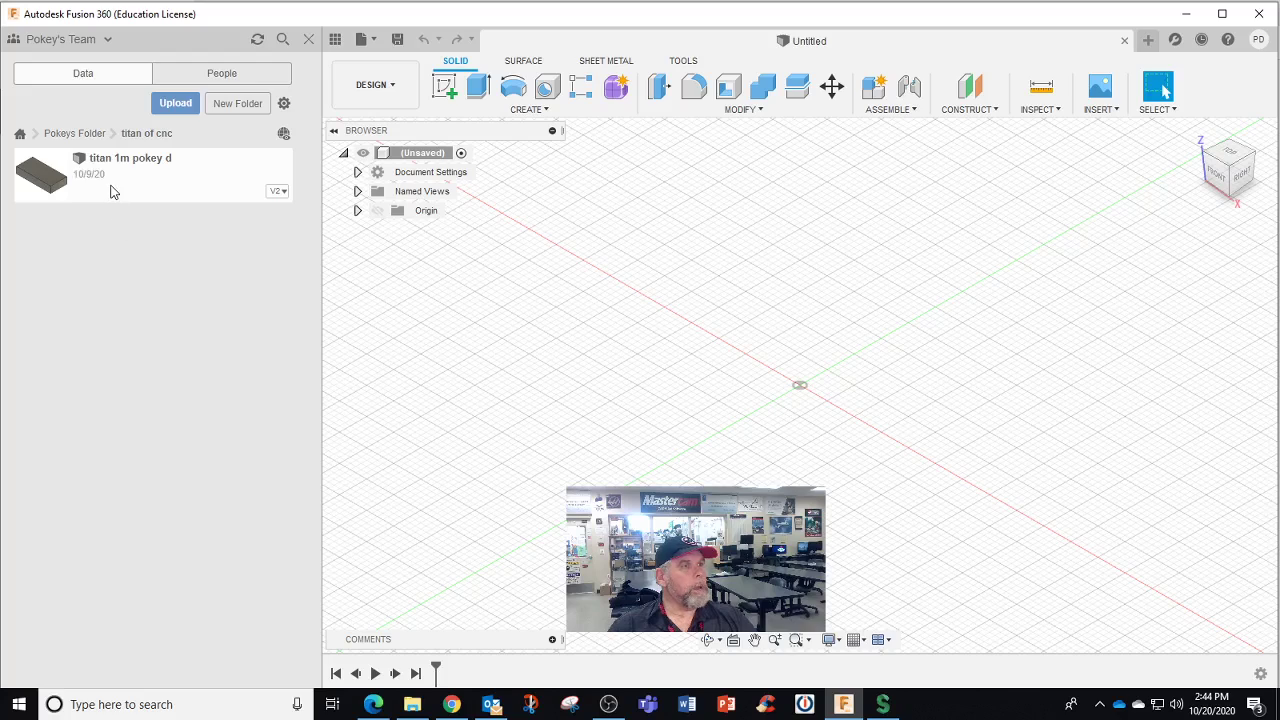
pyautogui.doubleClick(113, 191)
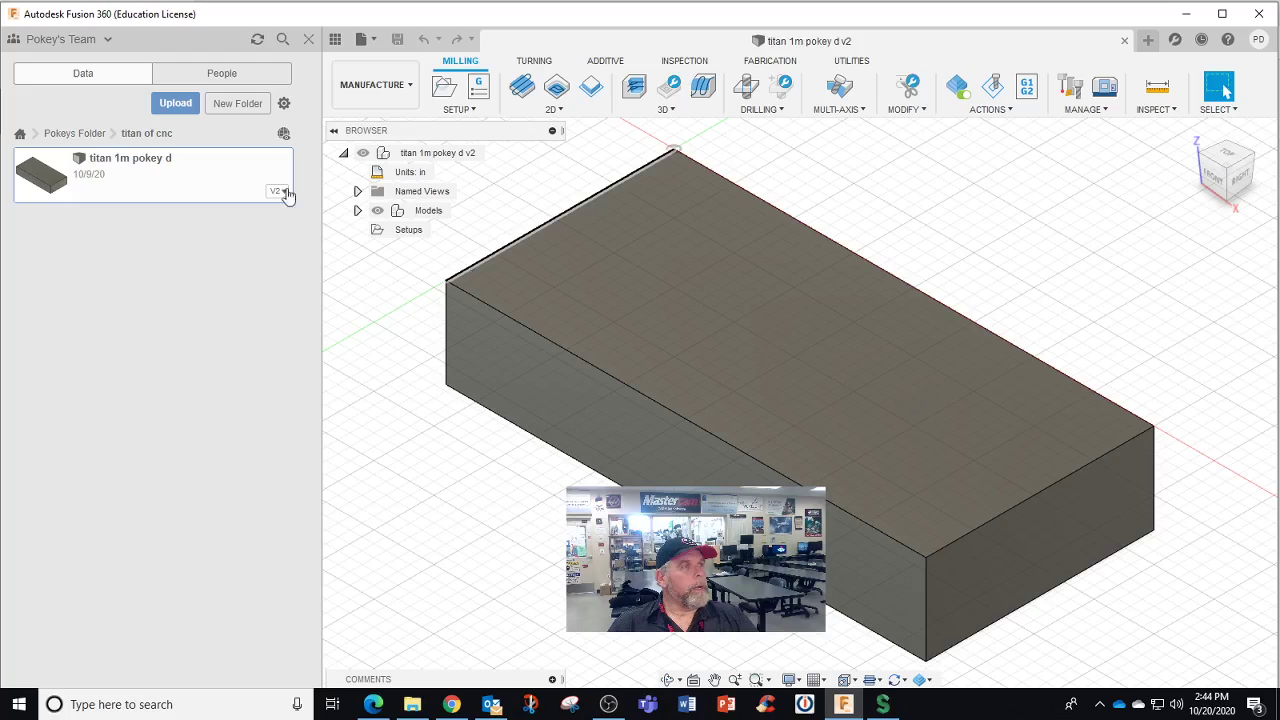
# Switch to Team STC CNC Machining and open STC CNC Tech 2020 2021 > Pokey D > Titan bb
pyautogui.click(107, 39)
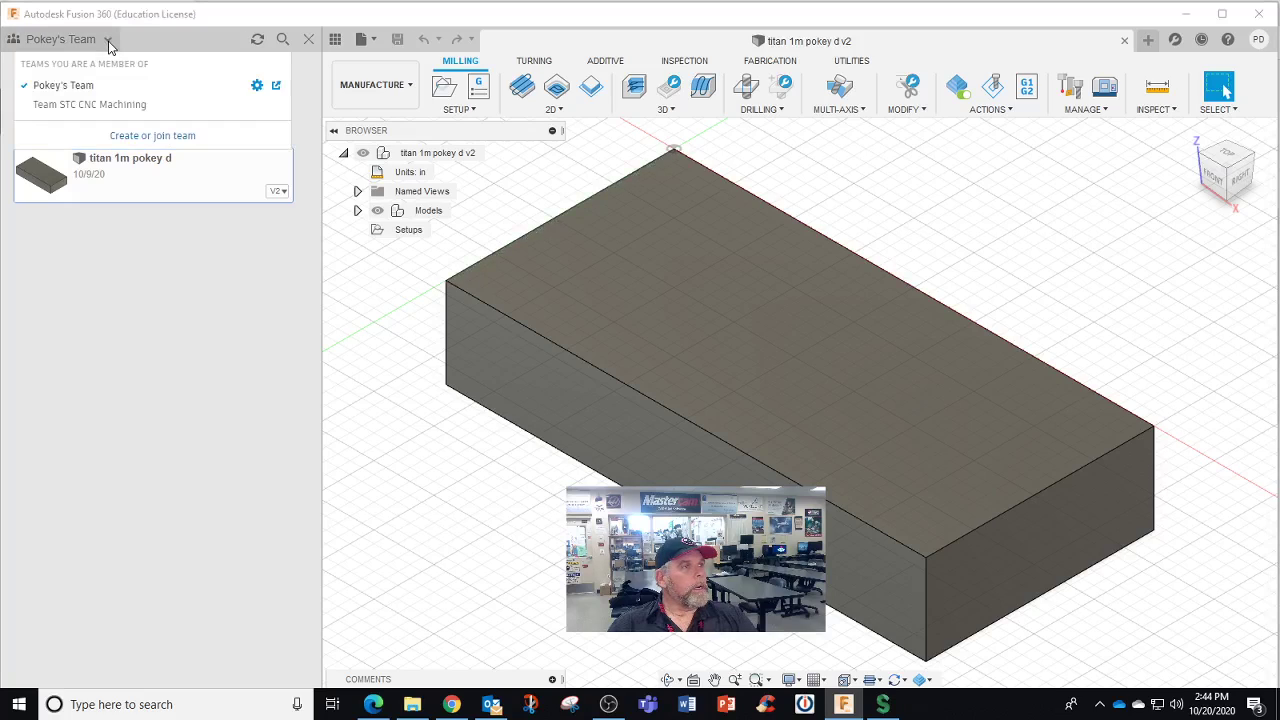
pyautogui.click(103, 105)
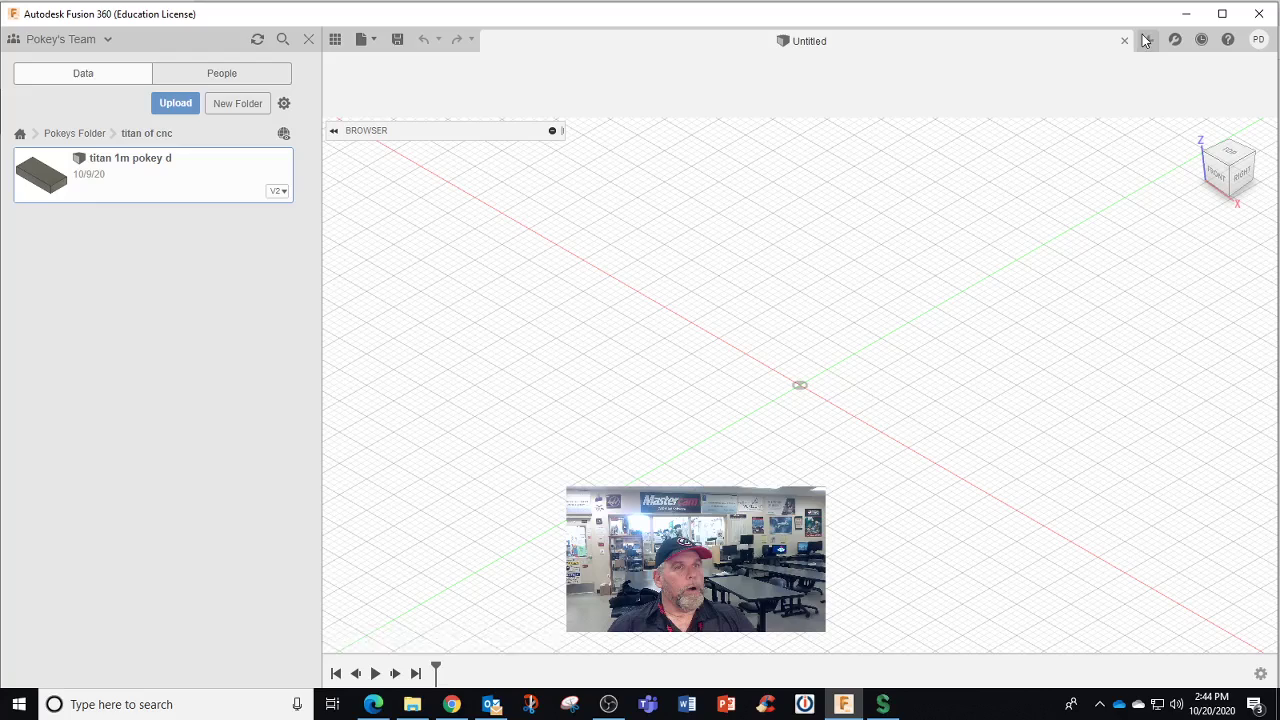
pyautogui.click(1258, 39)
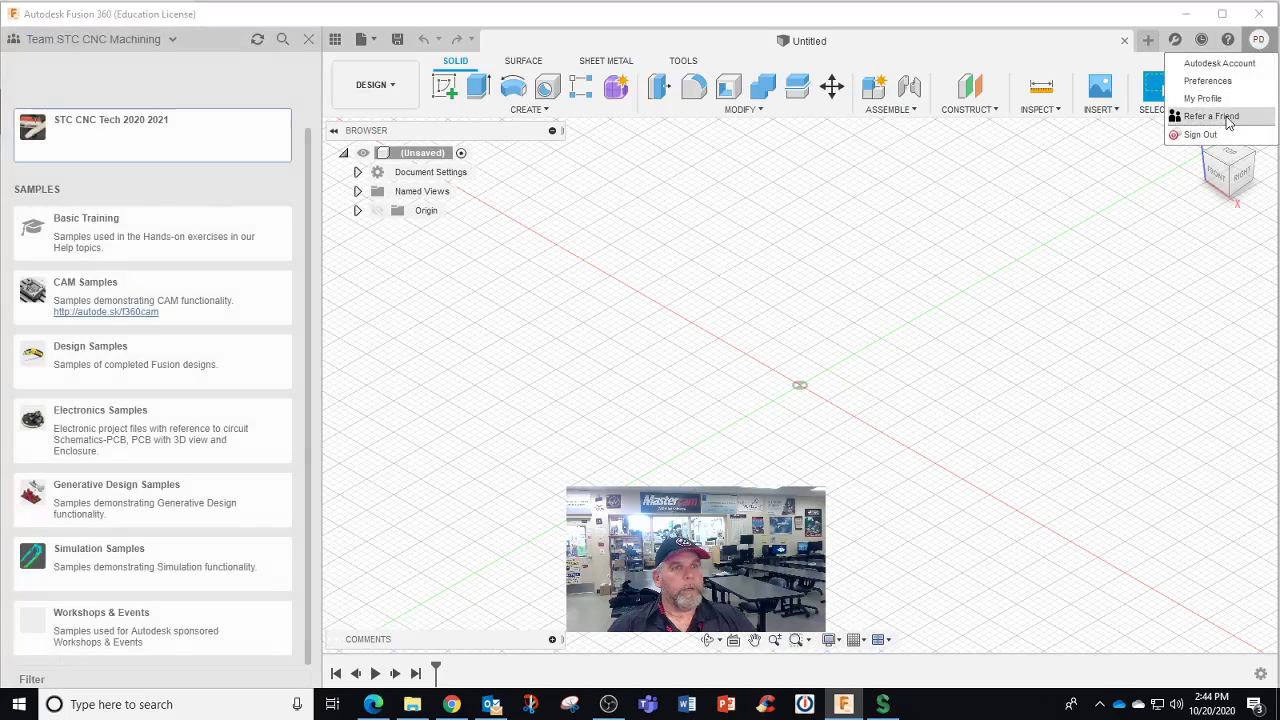
pyautogui.click(80, 130)
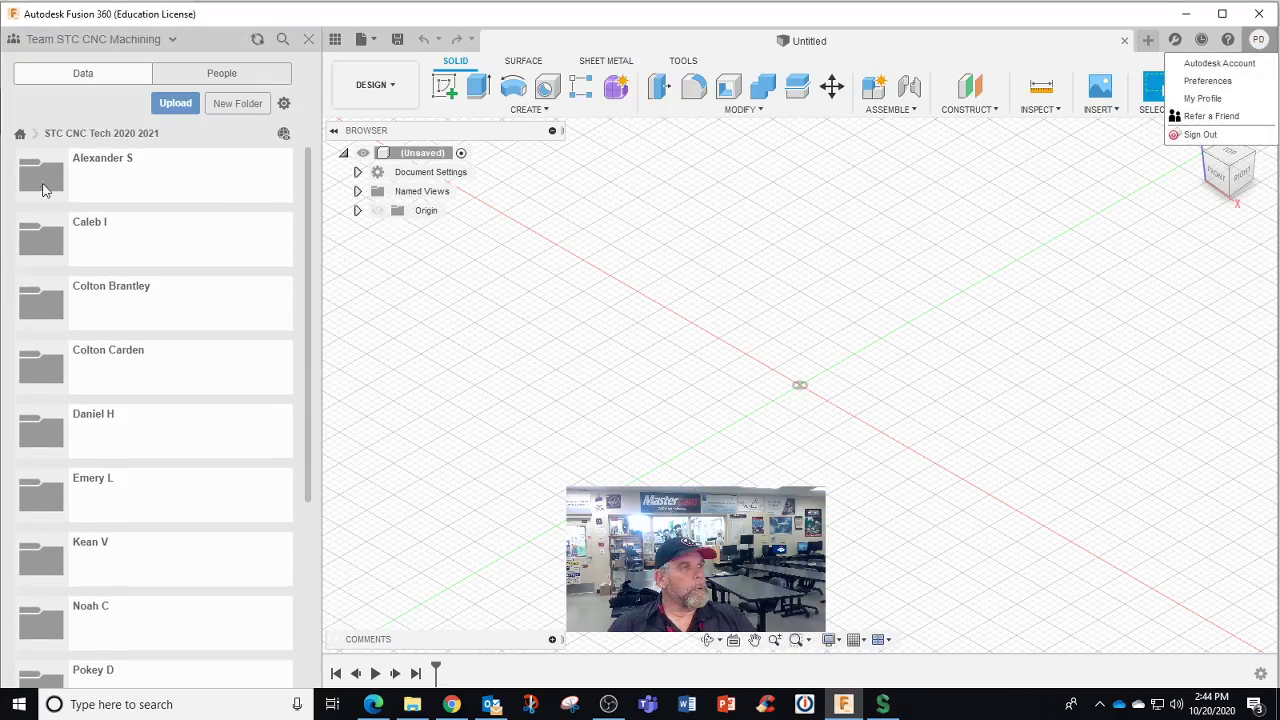
pyautogui.click(82, 135)
pyautogui.click(20, 135)
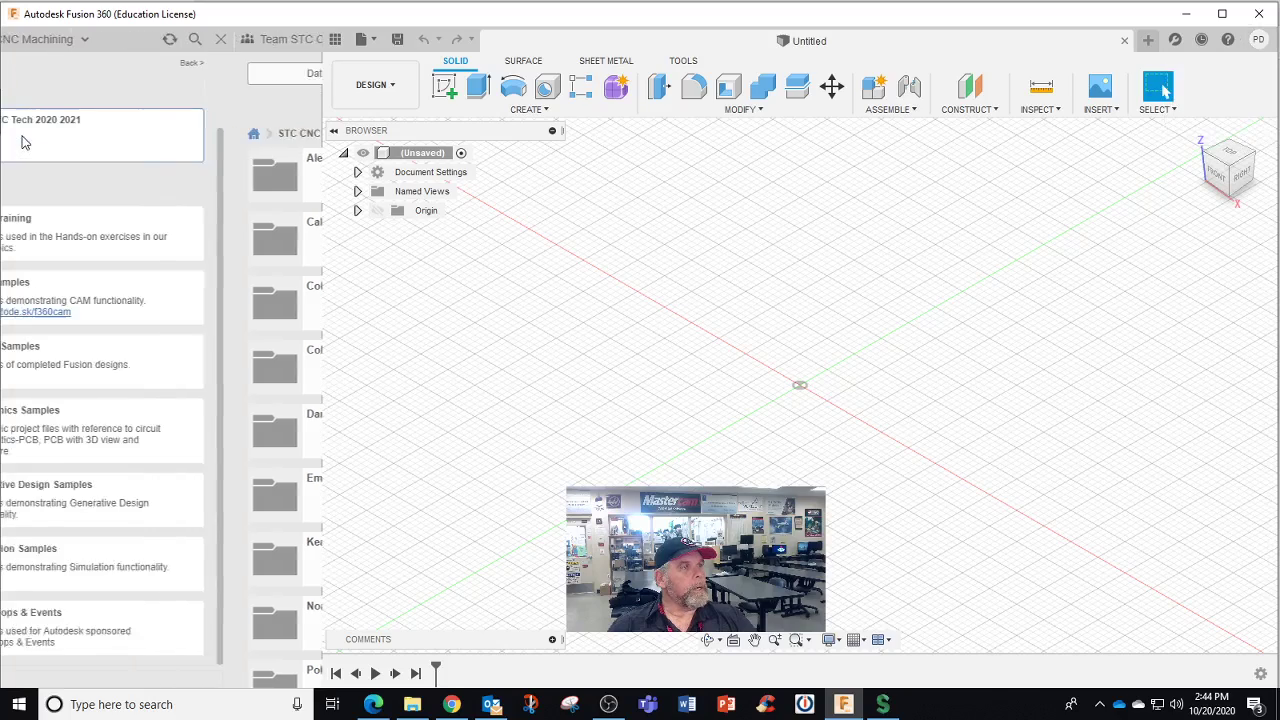
pyautogui.click(89, 150)
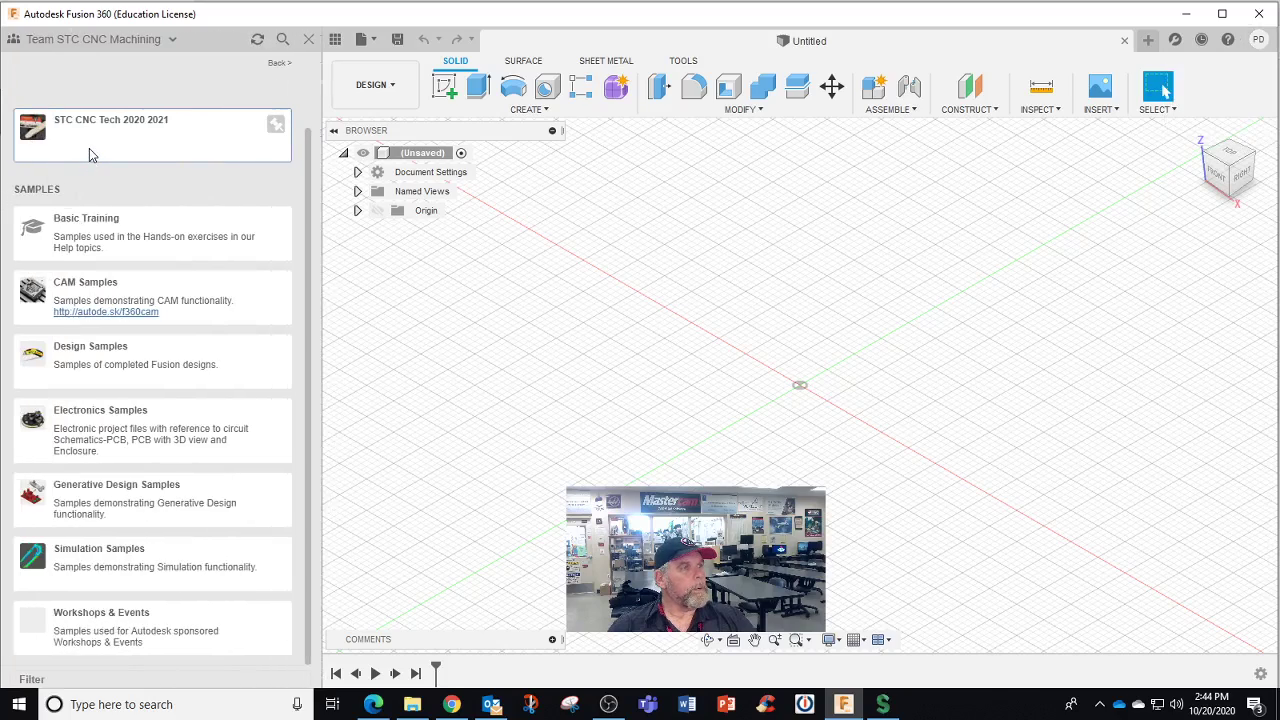
pyautogui.scroll(-2, 135, 466)
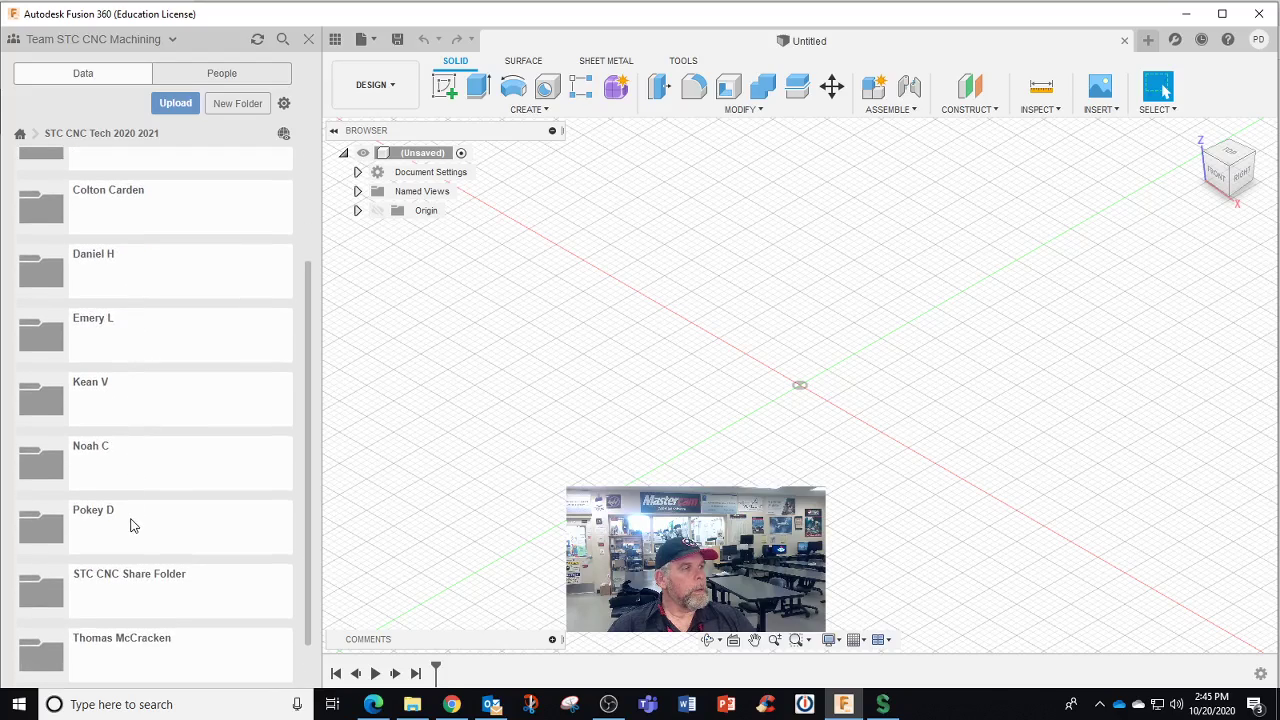
pyautogui.click(133, 526)
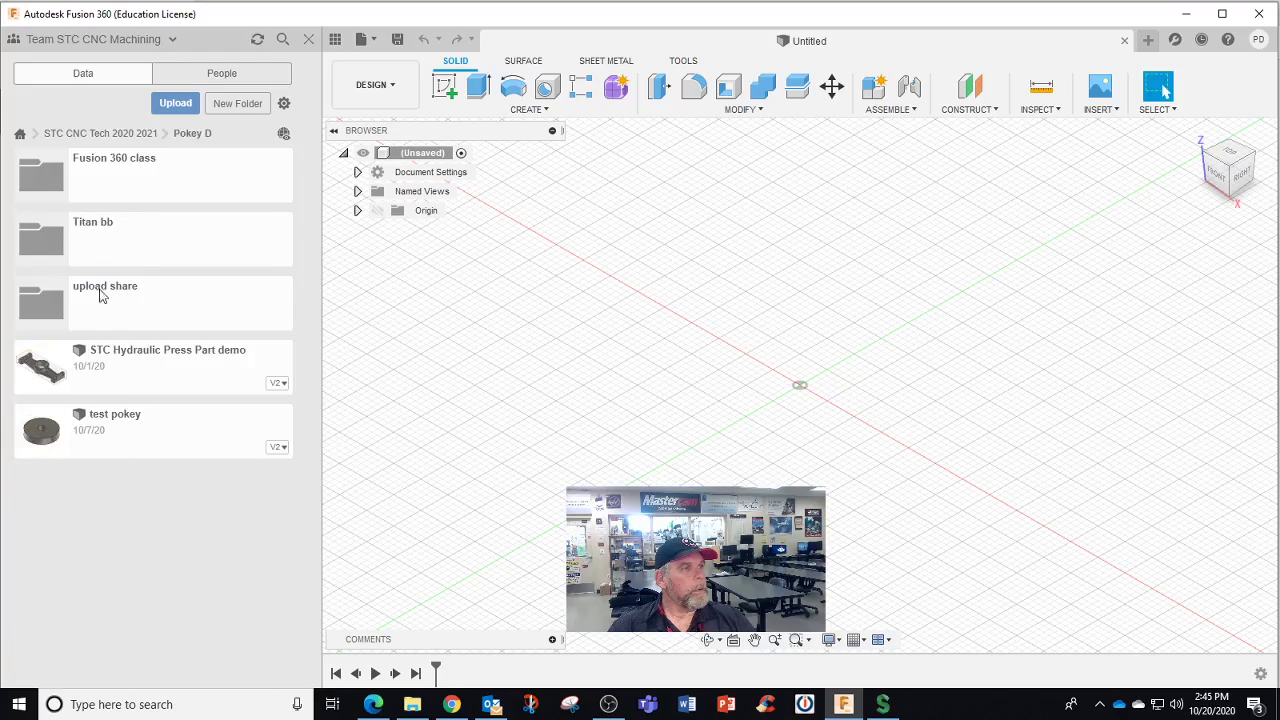
pyautogui.click(104, 257)
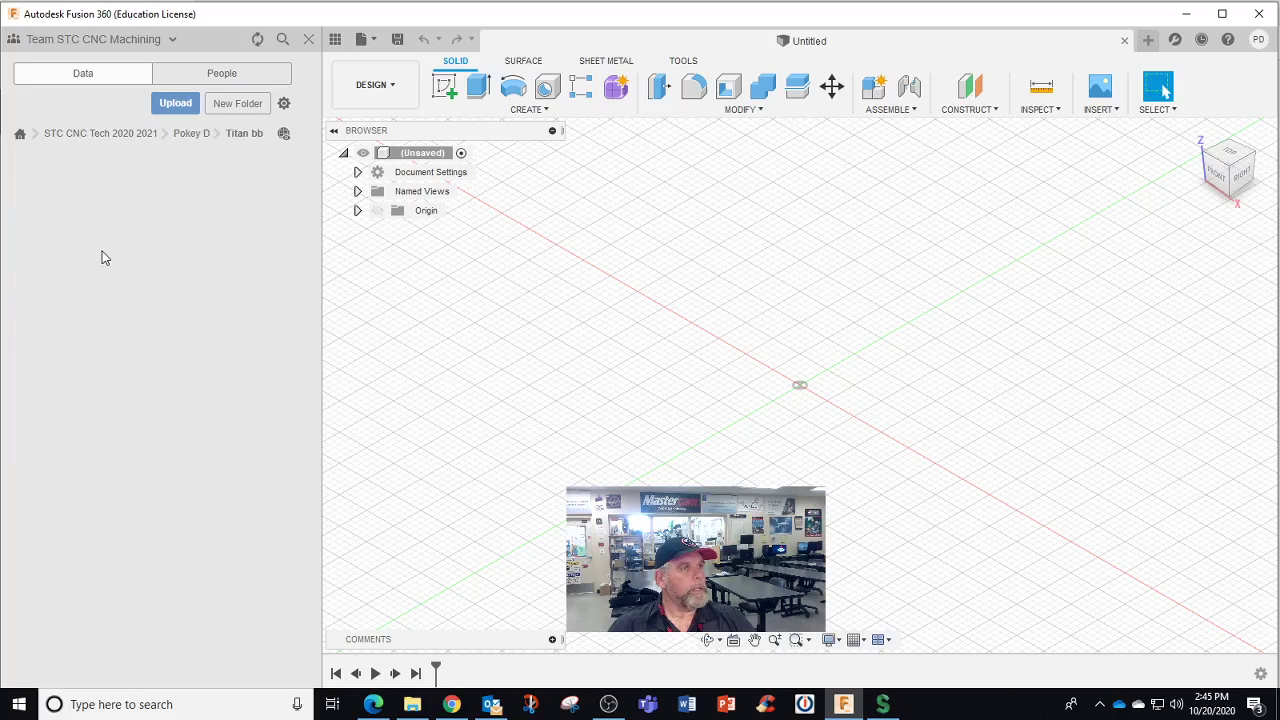
# Switch back to Pokey's Team and open Pokeys Folder > titan of cnc
pyautogui.click(169, 41)
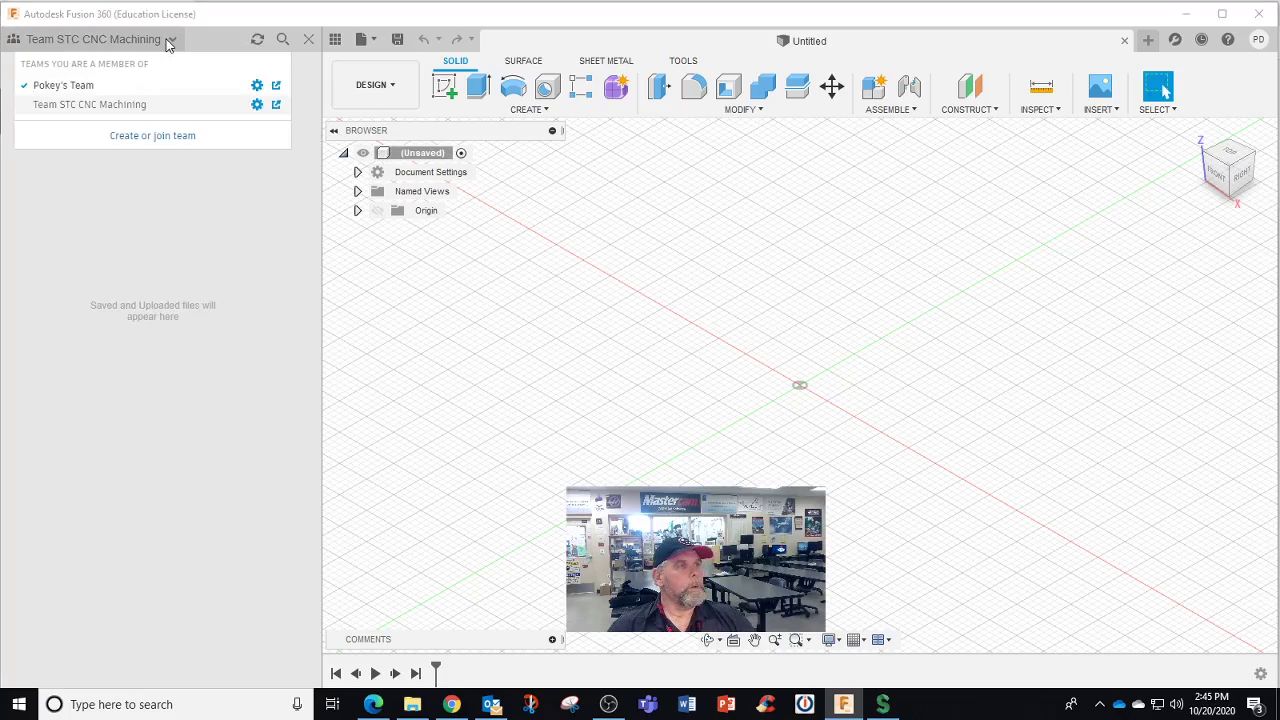
pyautogui.click(62, 88)
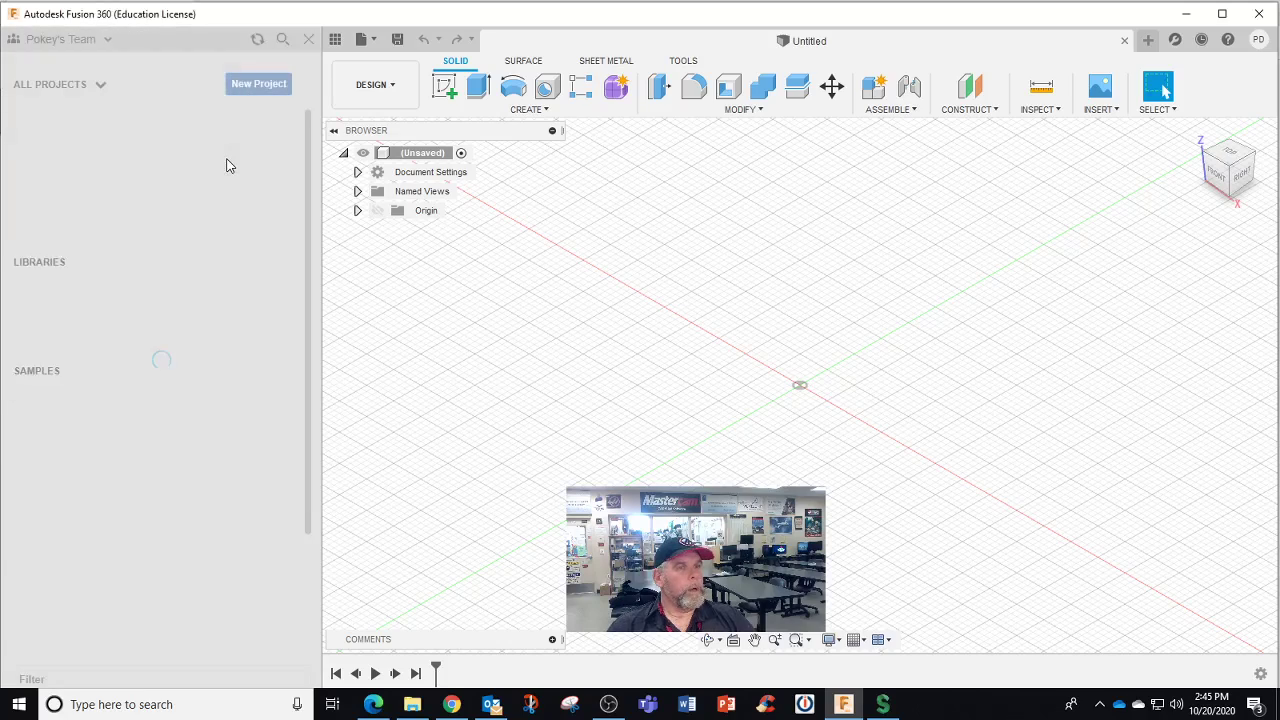
pyautogui.click(228, 150)
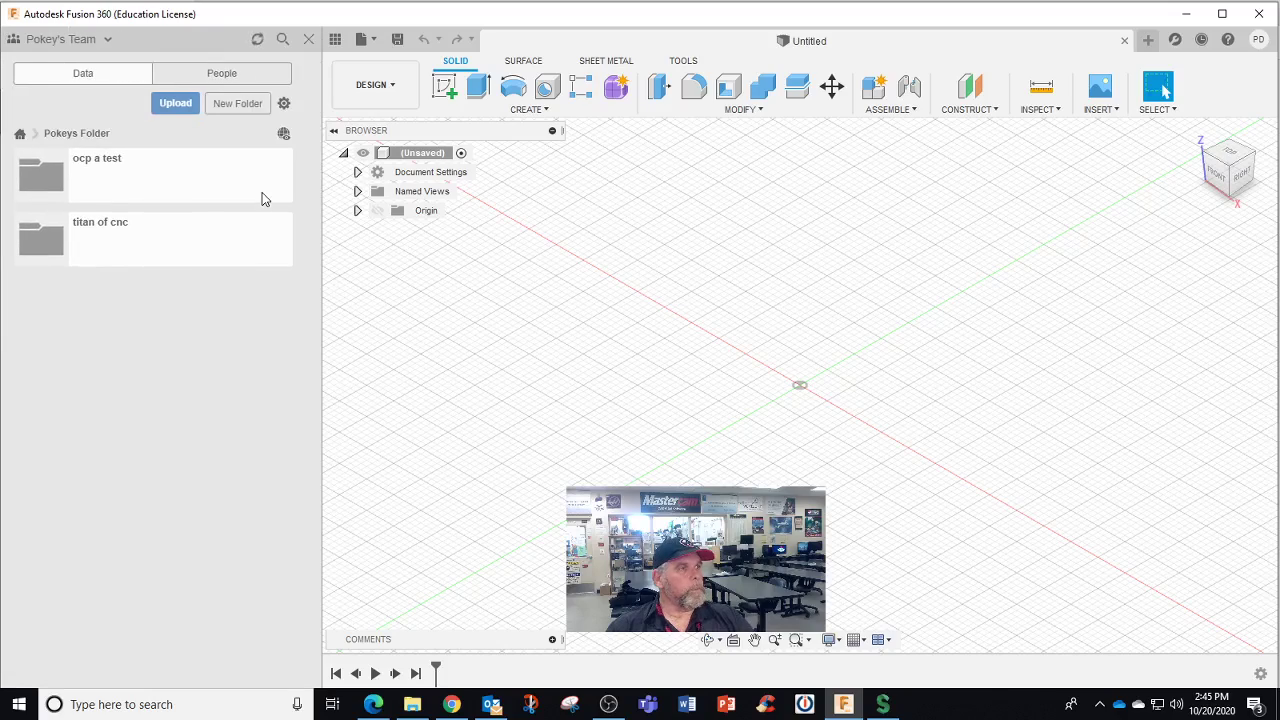
pyautogui.click(177, 255)
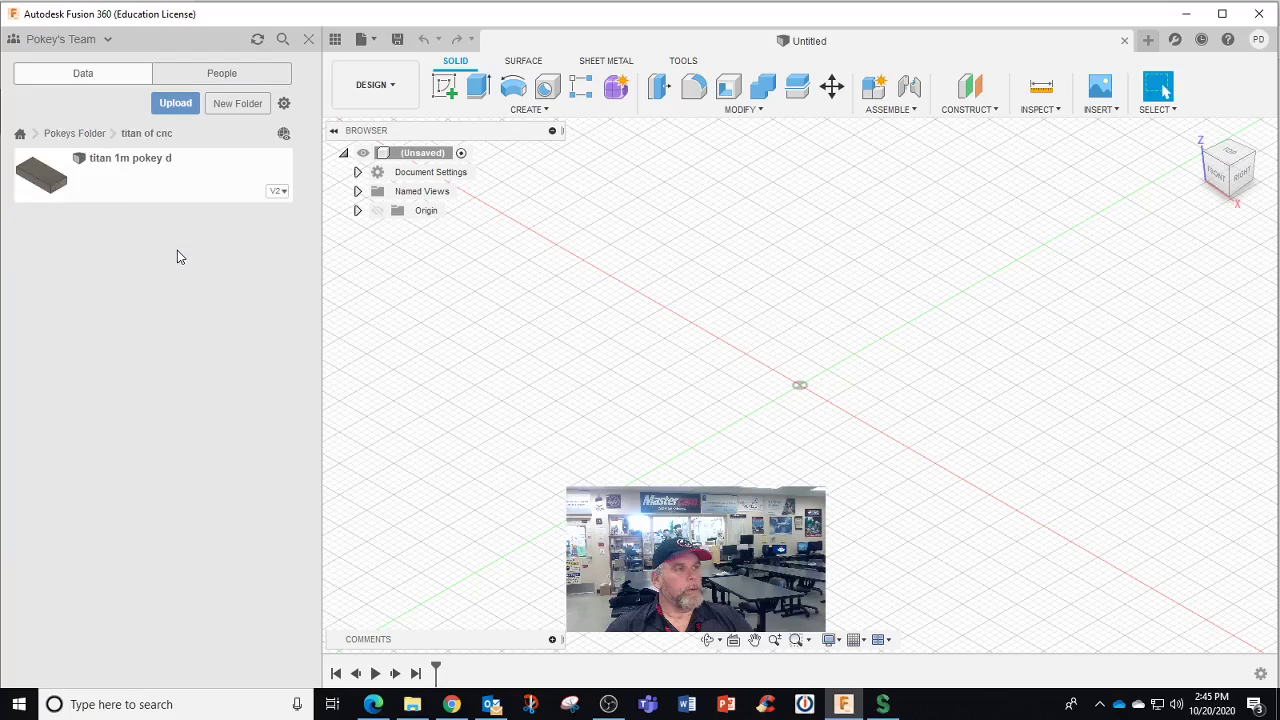
# Open the titan 1m pokey d v2 design in Manufacture and hide the Data Panel
pyautogui.rightClick(128, 191)
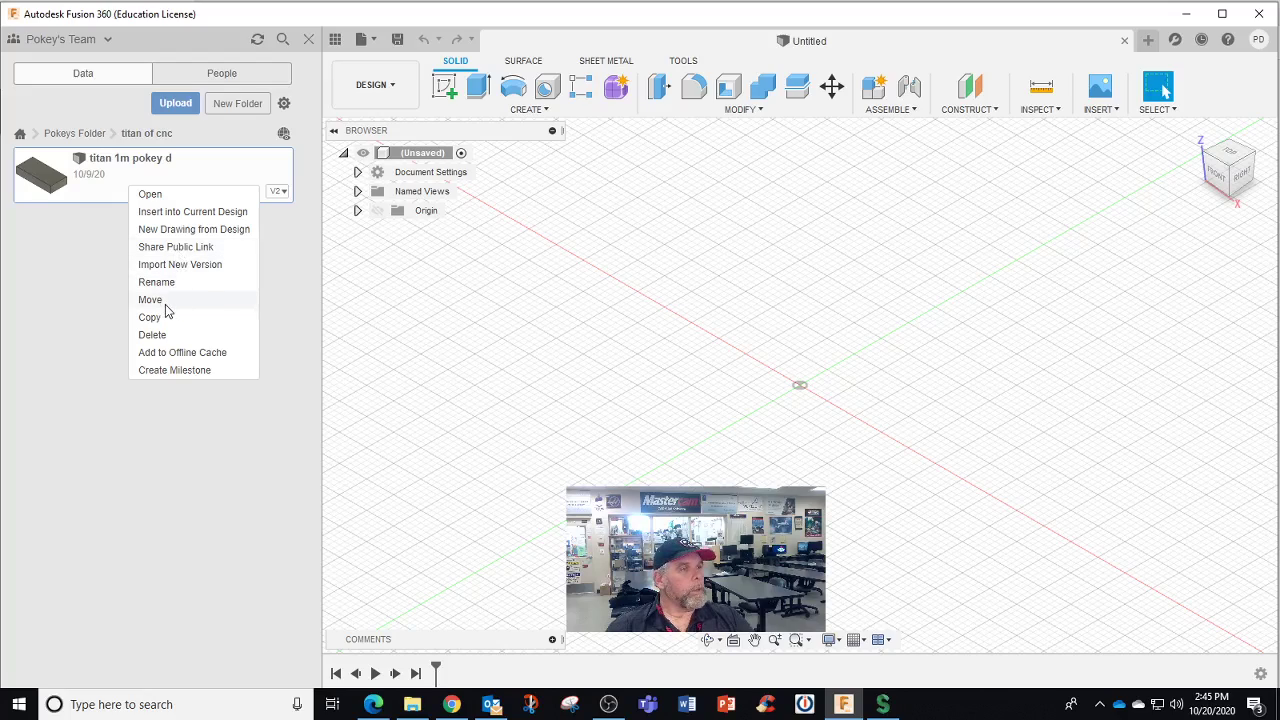
pyautogui.doubleClick(120, 186)
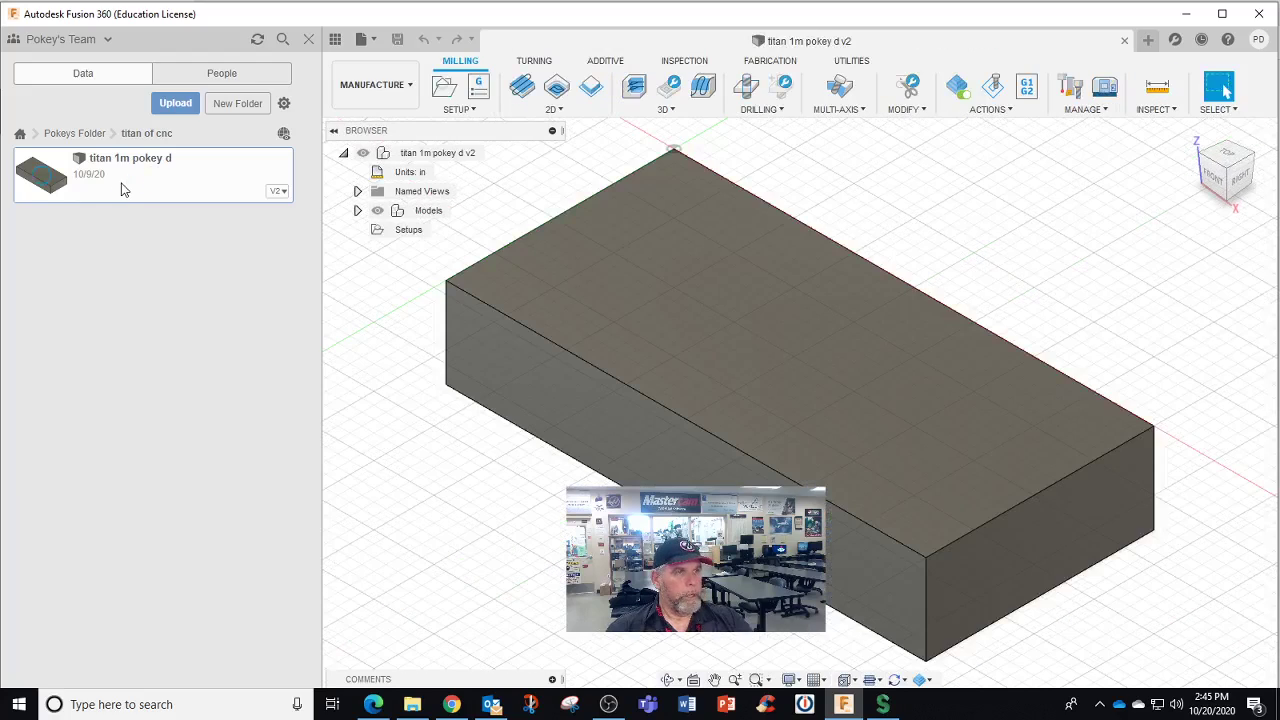
pyautogui.click(311, 41)
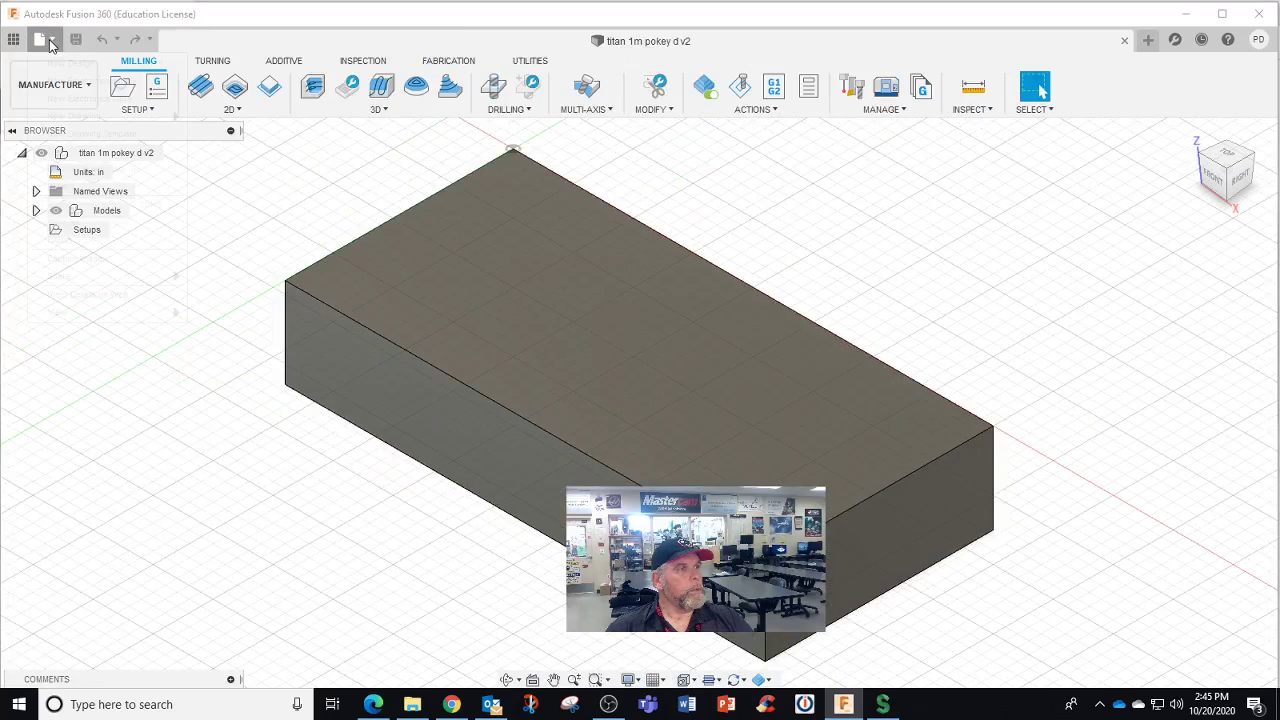
# Export titan 1m pokey d v2 as an .f3d archive to USB Drive (D:) and view it in Explorer
pyautogui.click(48, 40)
pyautogui.click(60, 240)
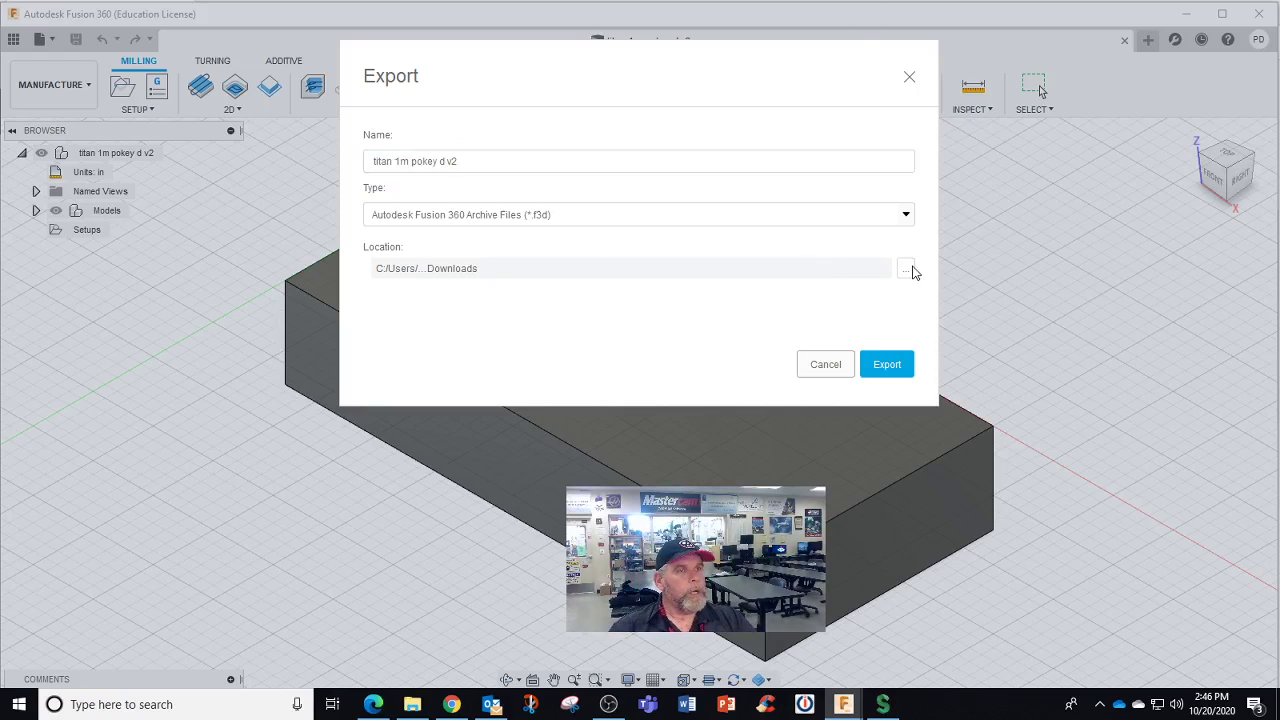
pyautogui.click(908, 270)
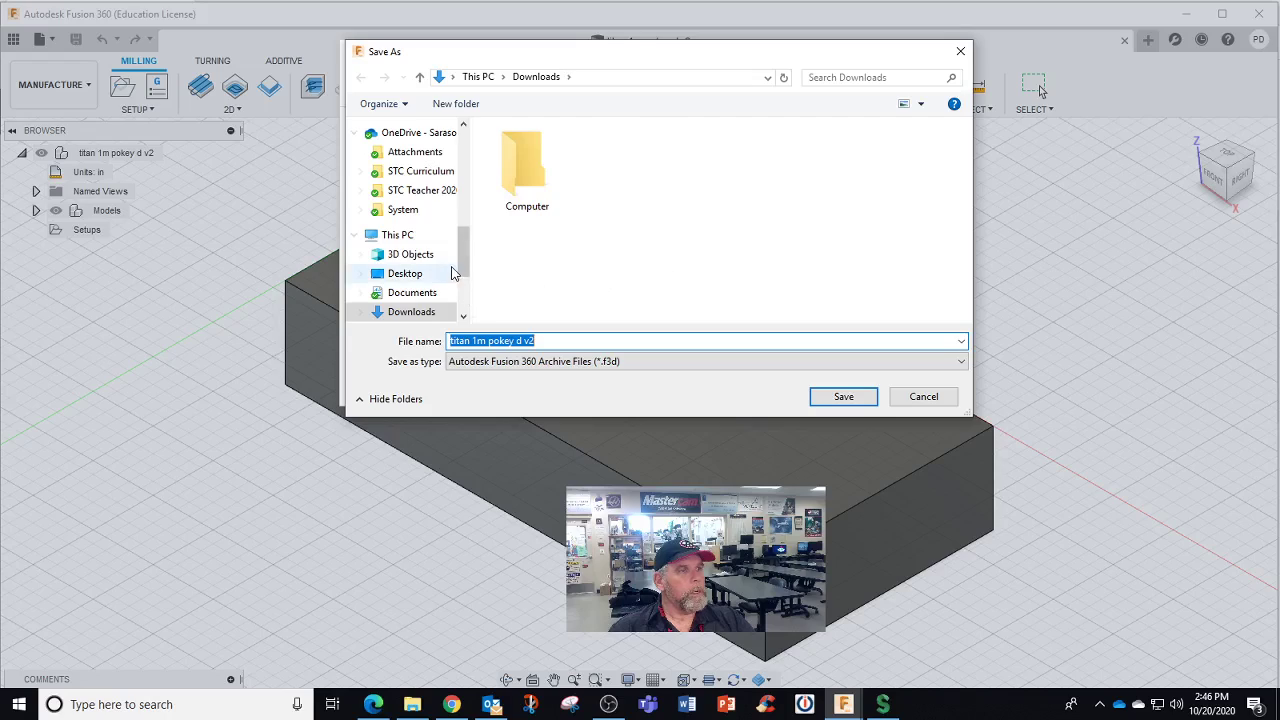
pyautogui.scroll(-3, 452, 285)
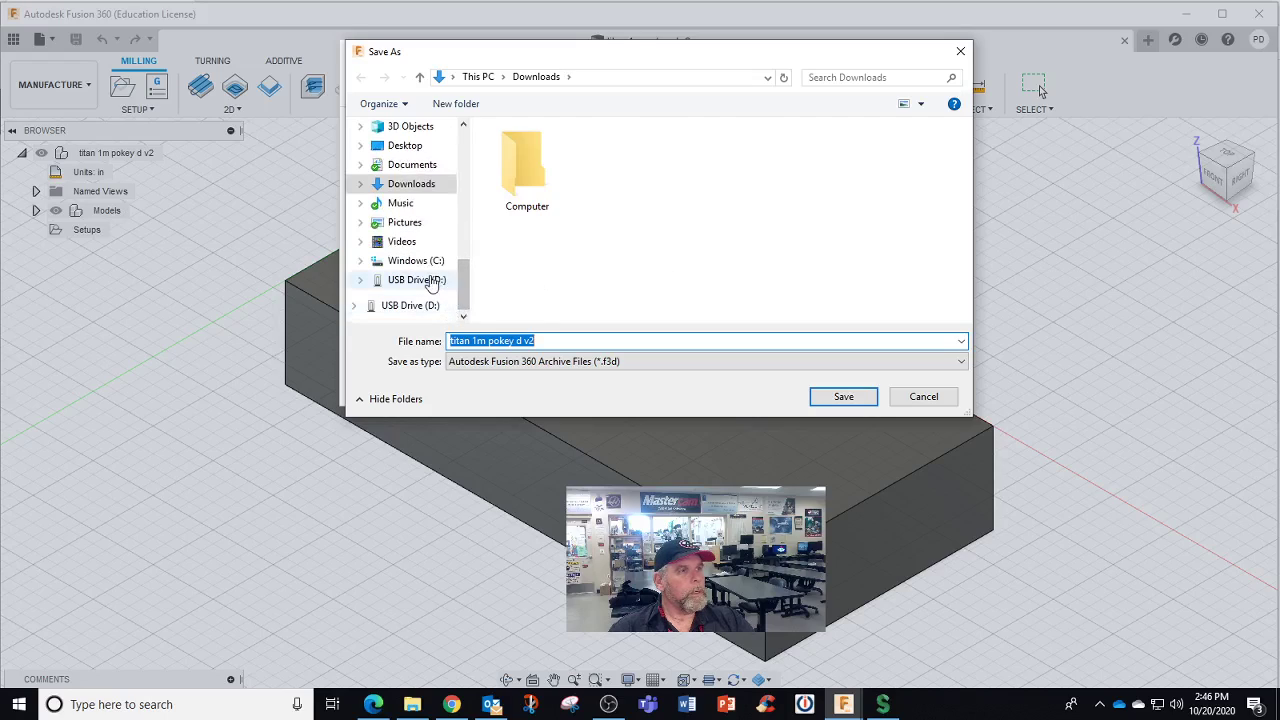
pyautogui.click(416, 280)
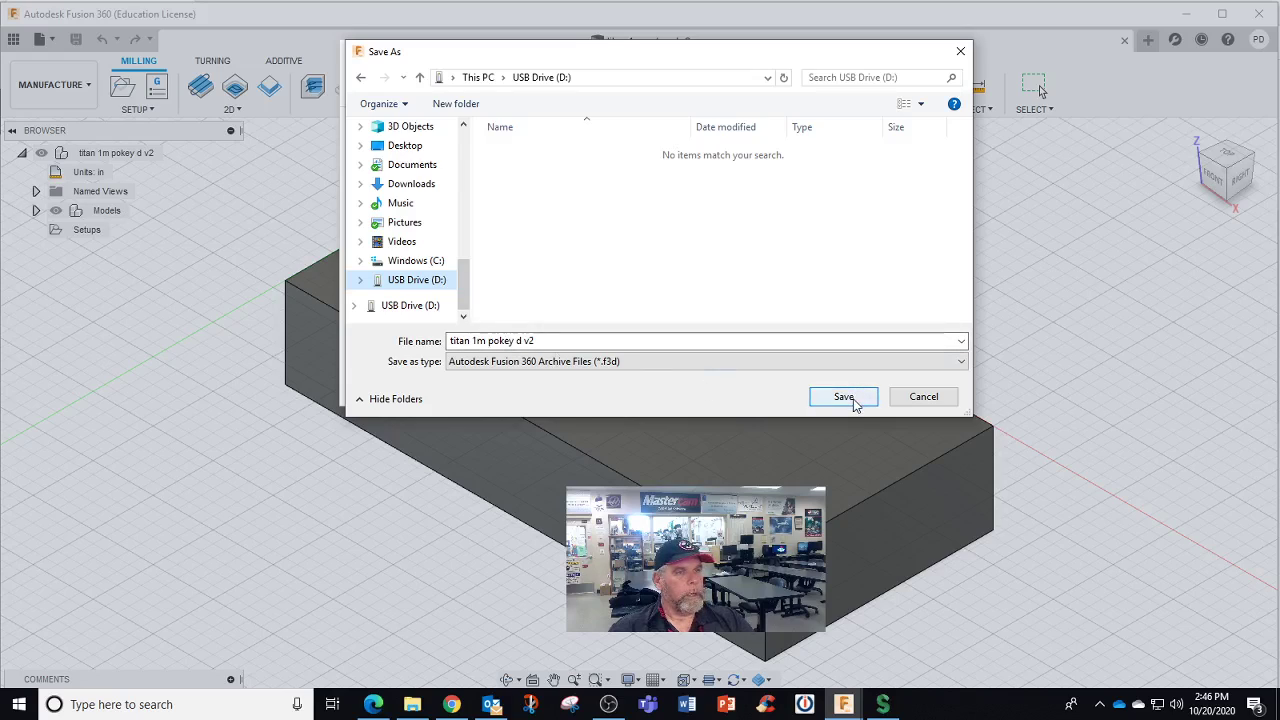
pyautogui.click(852, 399)
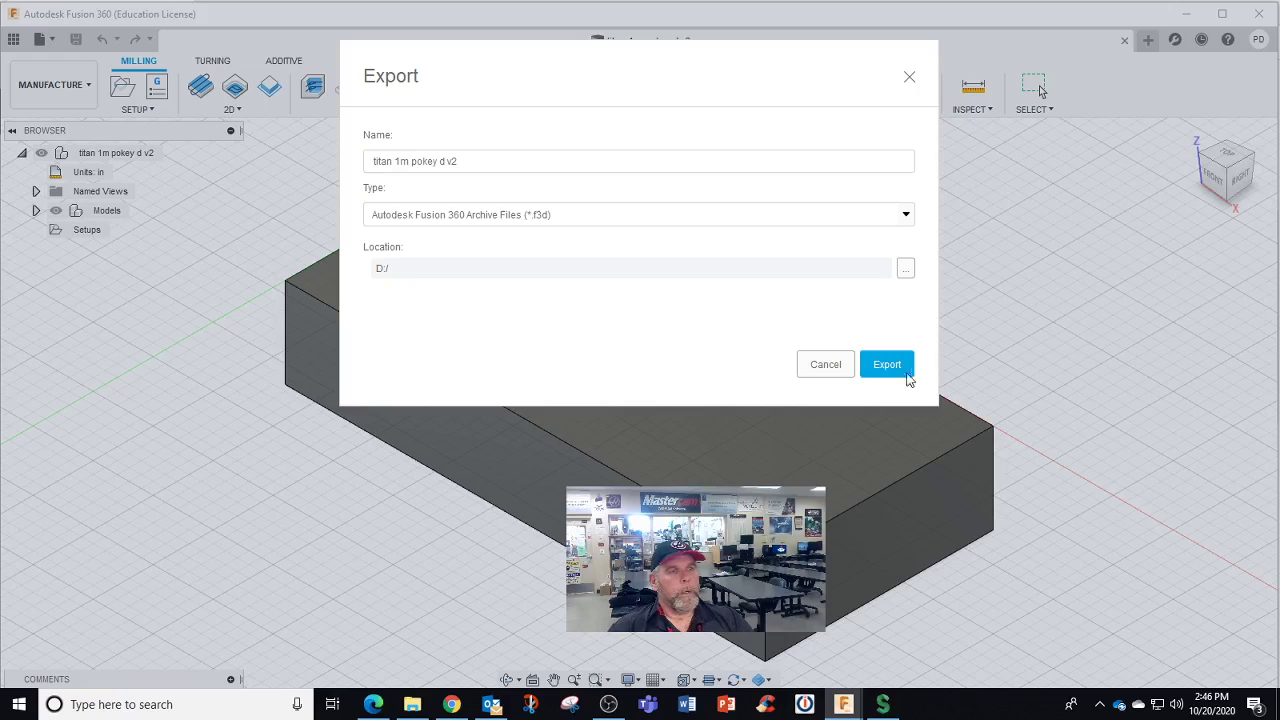
pyautogui.click(887, 366)
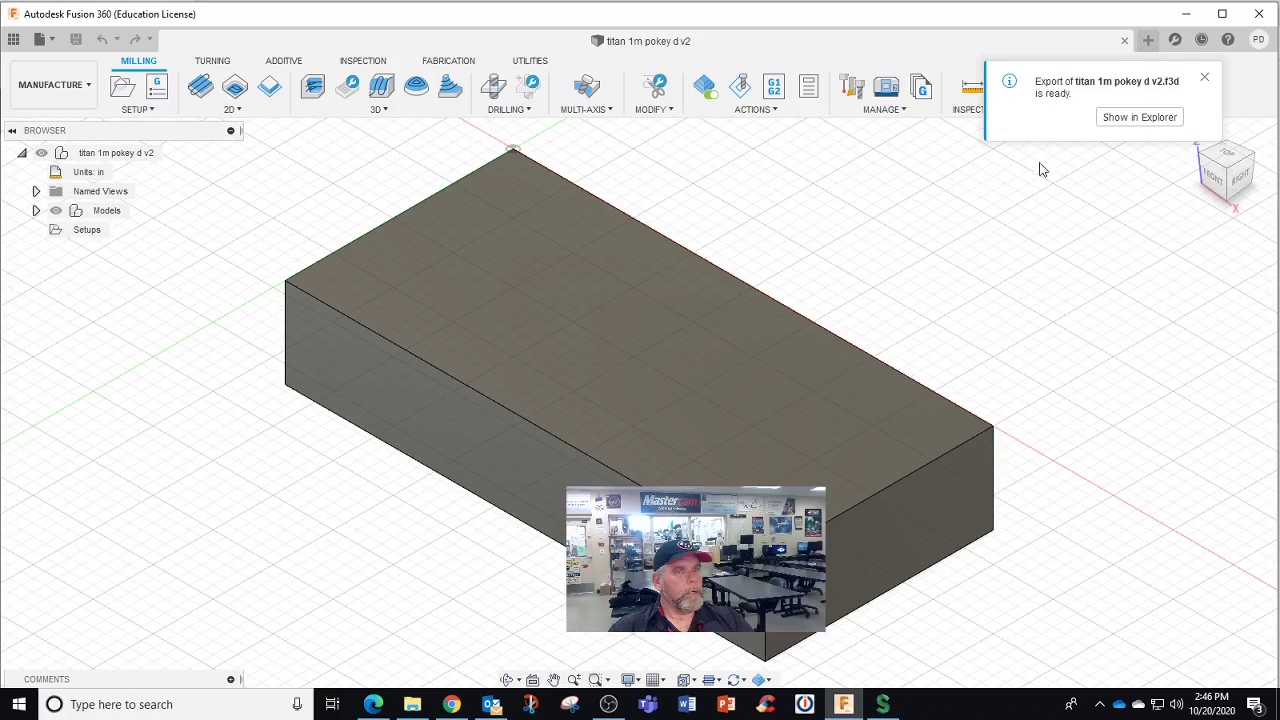
pyautogui.click(1125, 127)
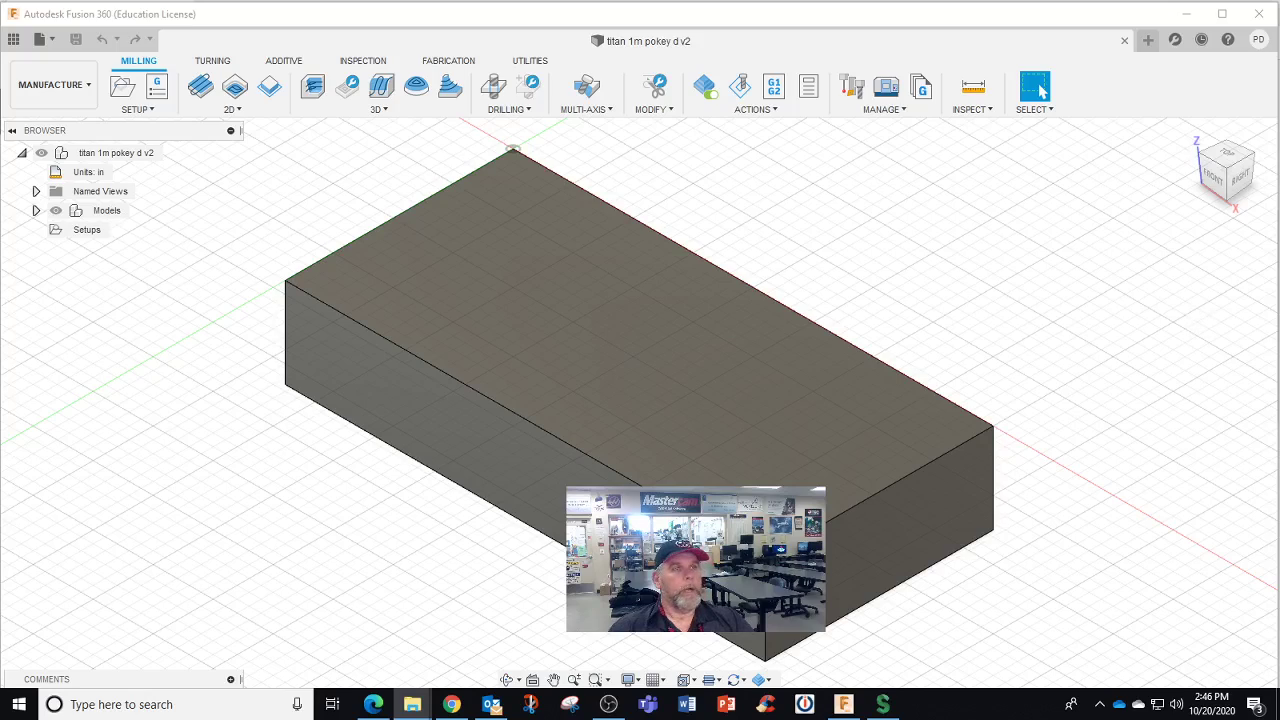
pyautogui.click(278, 217)
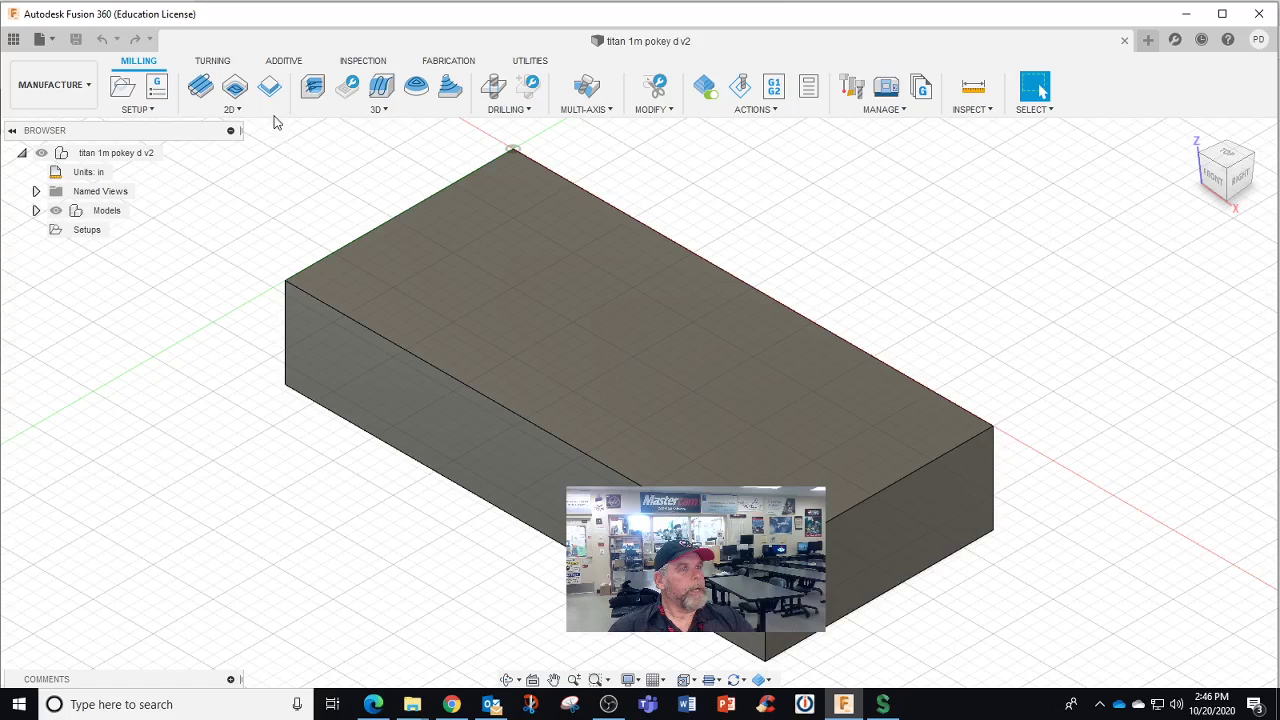
# Close the design and browse to STC CNC Machining > STC CNC Tech 2020 2021 > Pokey D > Titan bb
pyautogui.click(1124, 42)
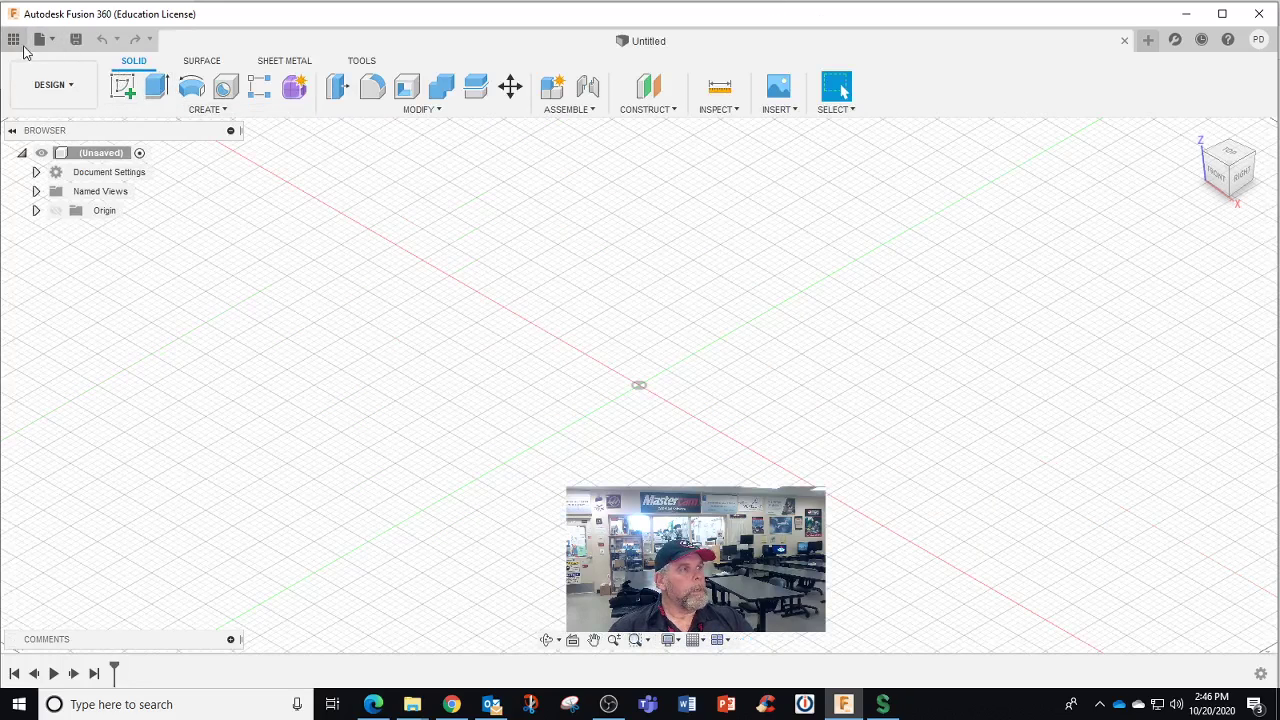
pyautogui.click(14, 40)
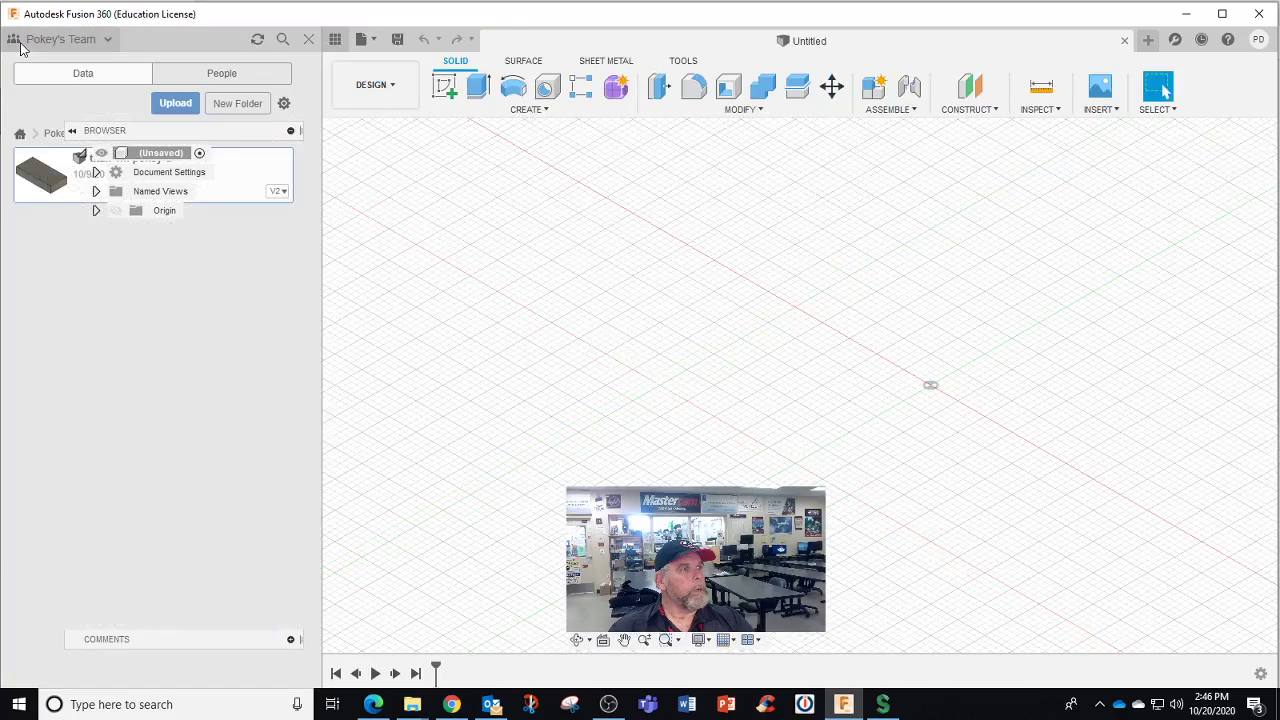
pyautogui.click(108, 39)
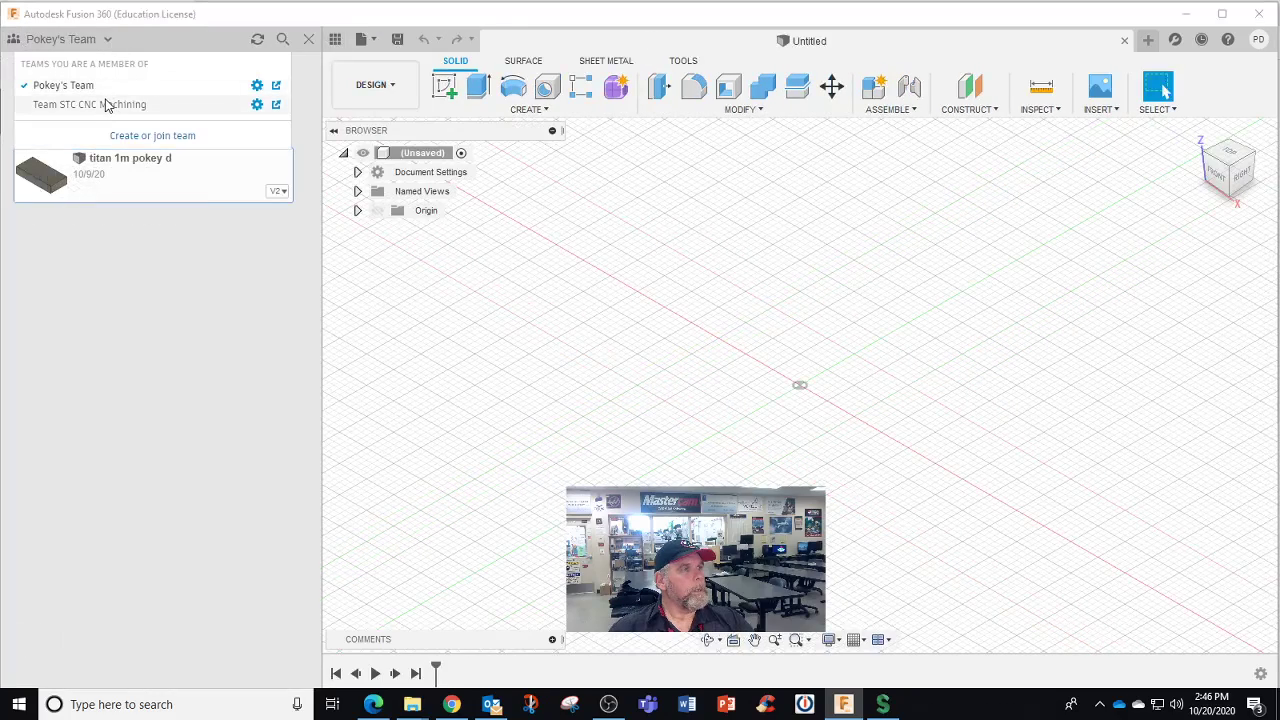
pyautogui.click(107, 105)
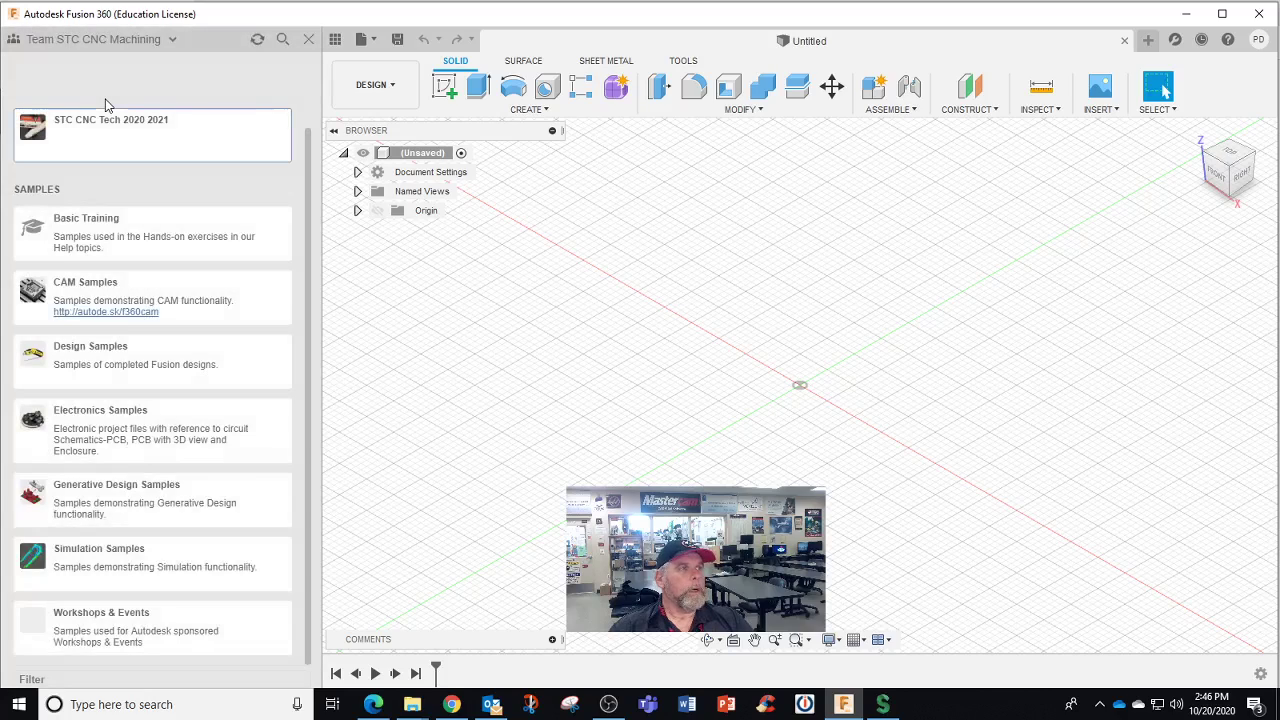
pyautogui.click(110, 118)
pyautogui.scroll(-4, 166, 317)
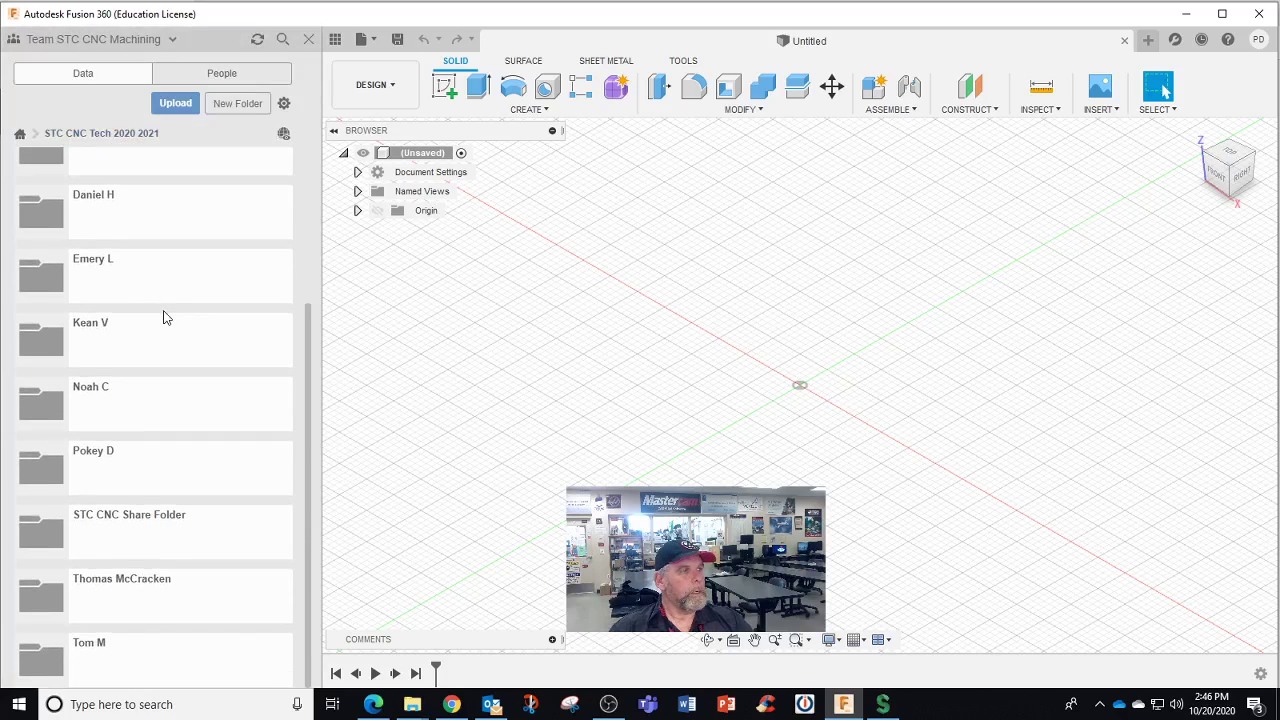
pyautogui.click(140, 449)
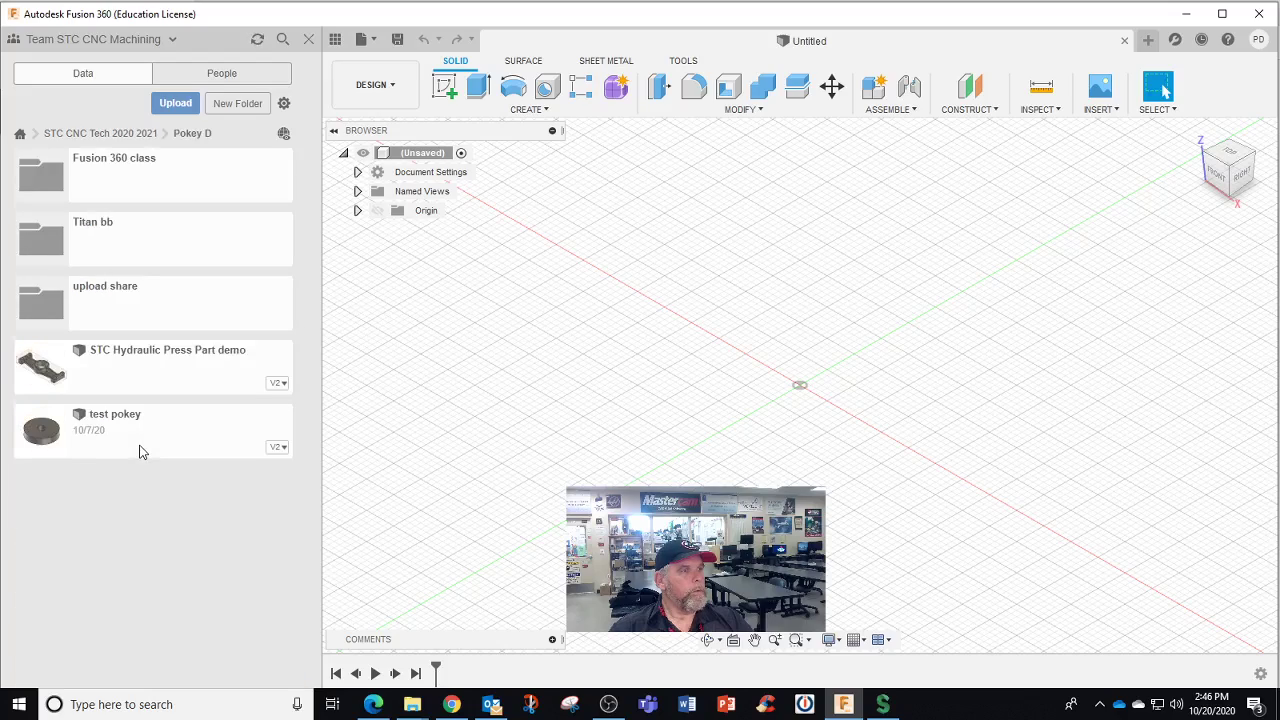
pyautogui.click(137, 243)
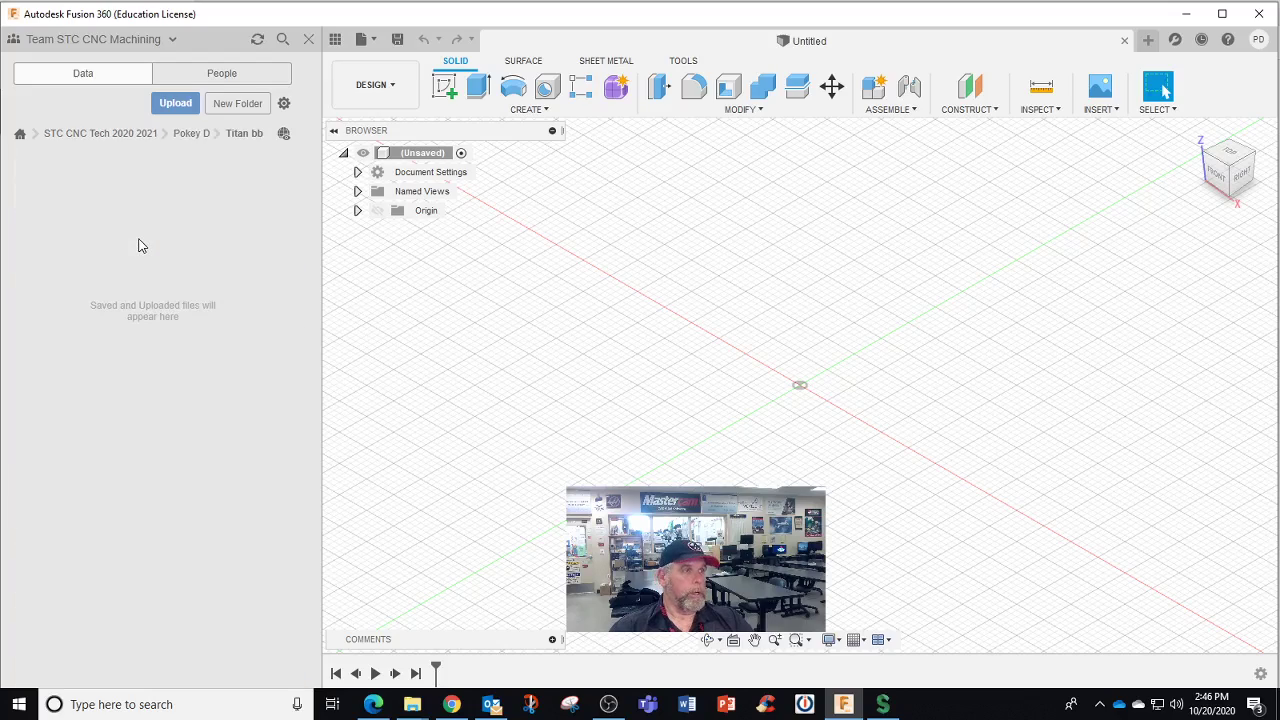
# Upload the titan 1m pokey d v2 file from USB Drive (D:) into Titan bb
pyautogui.click(190, 105)
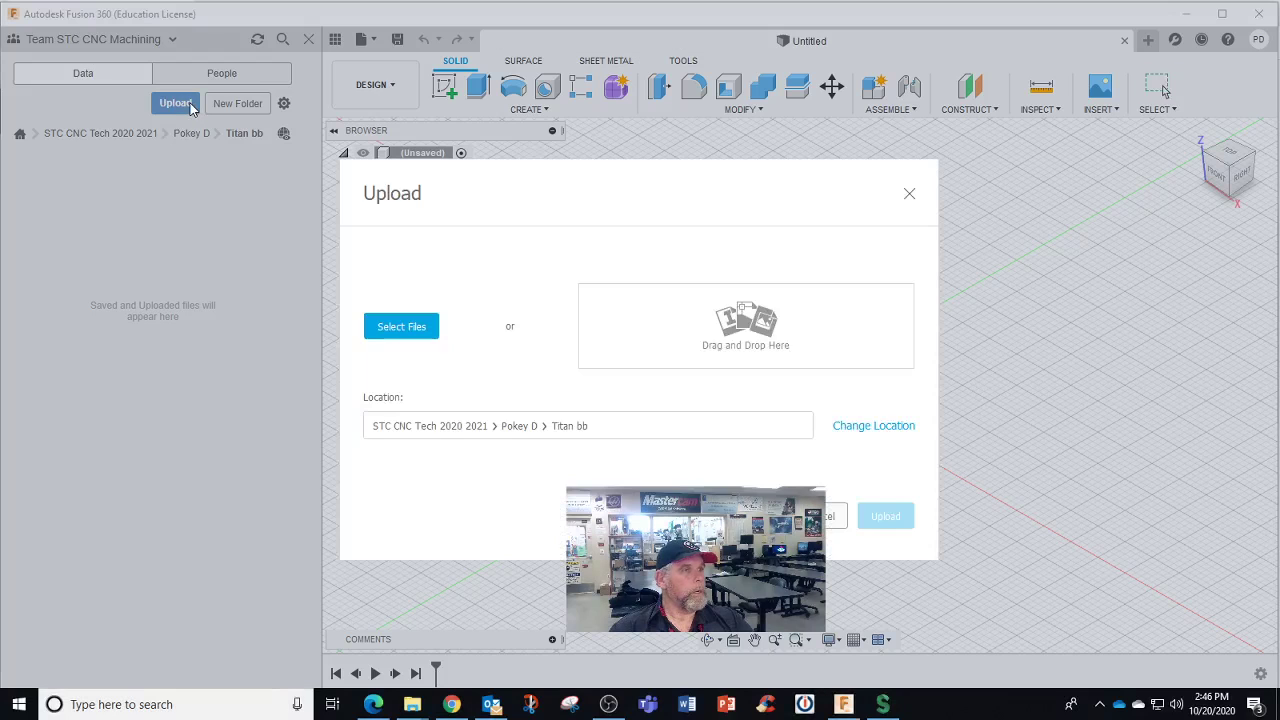
pyautogui.click(410, 331)
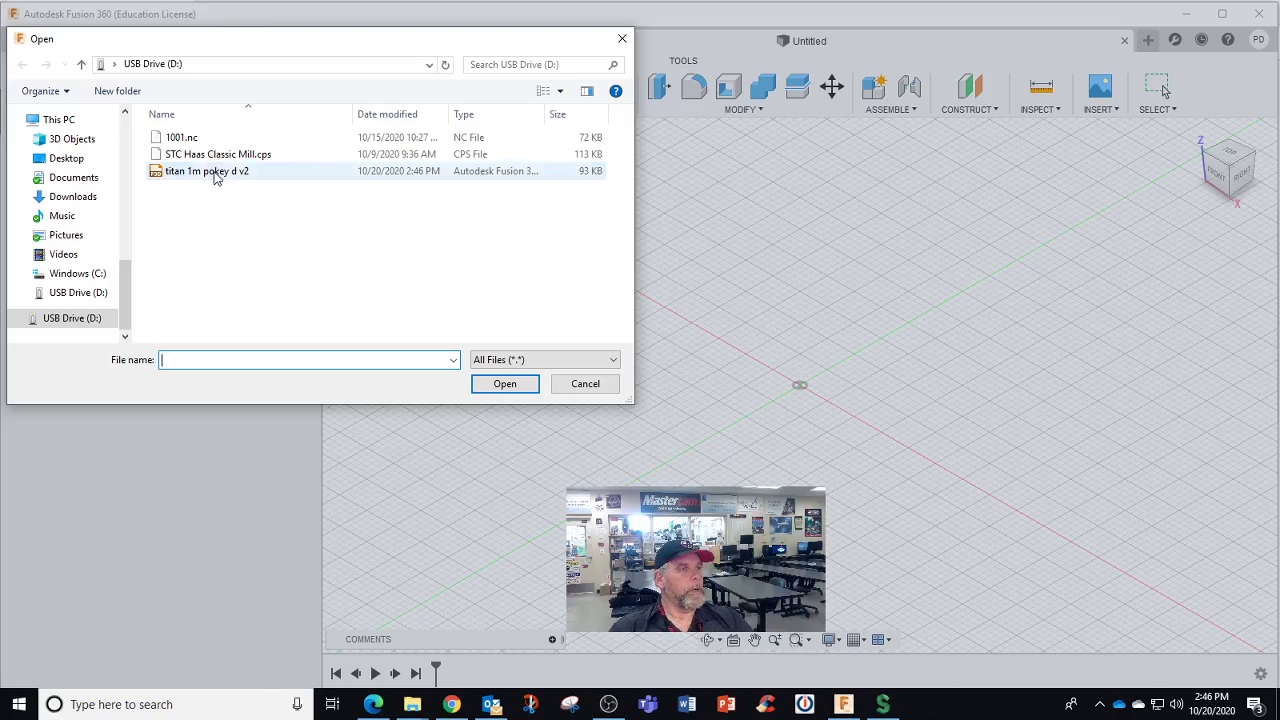
pyautogui.click(214, 172)
pyautogui.click(502, 384)
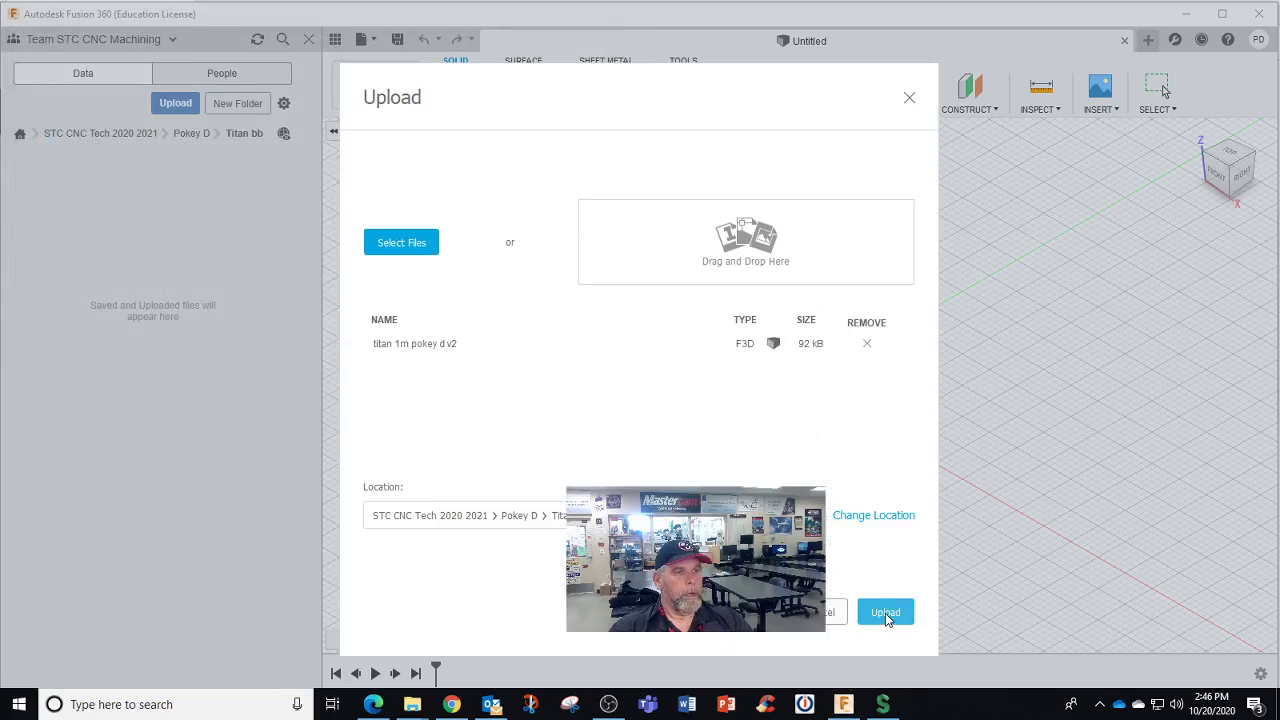
pyautogui.click(885, 612)
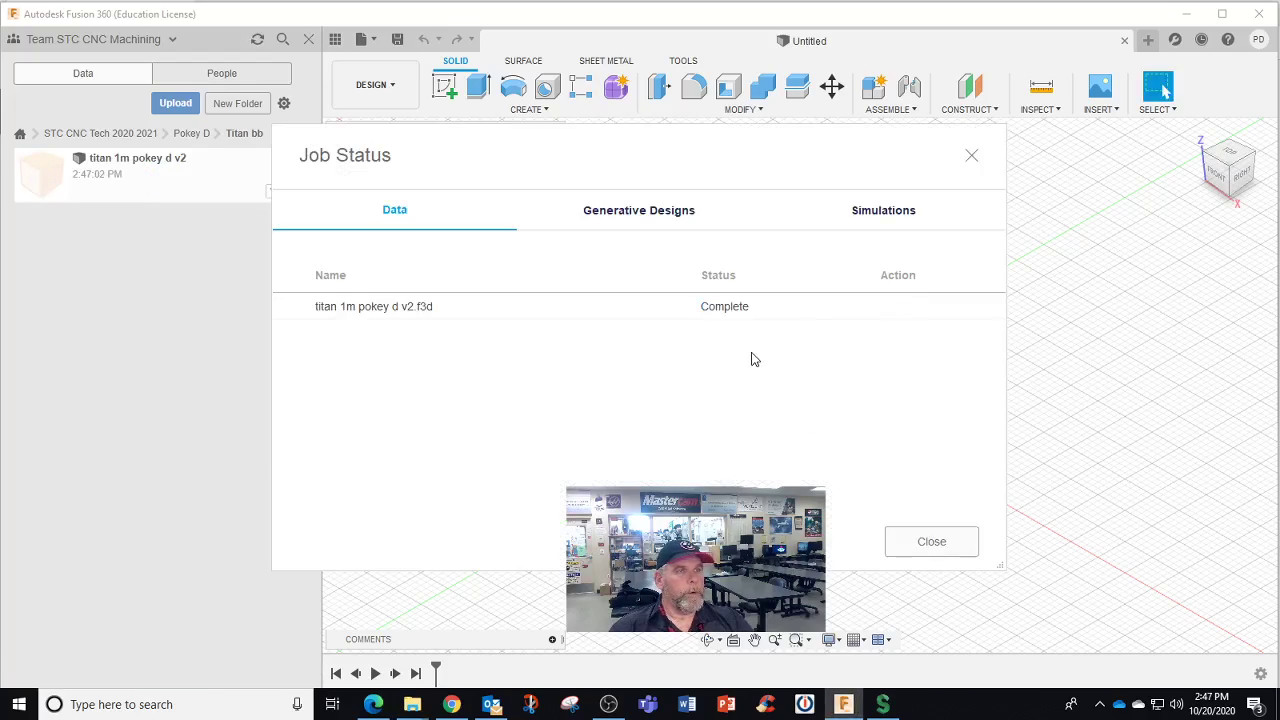
pyautogui.click(955, 540)
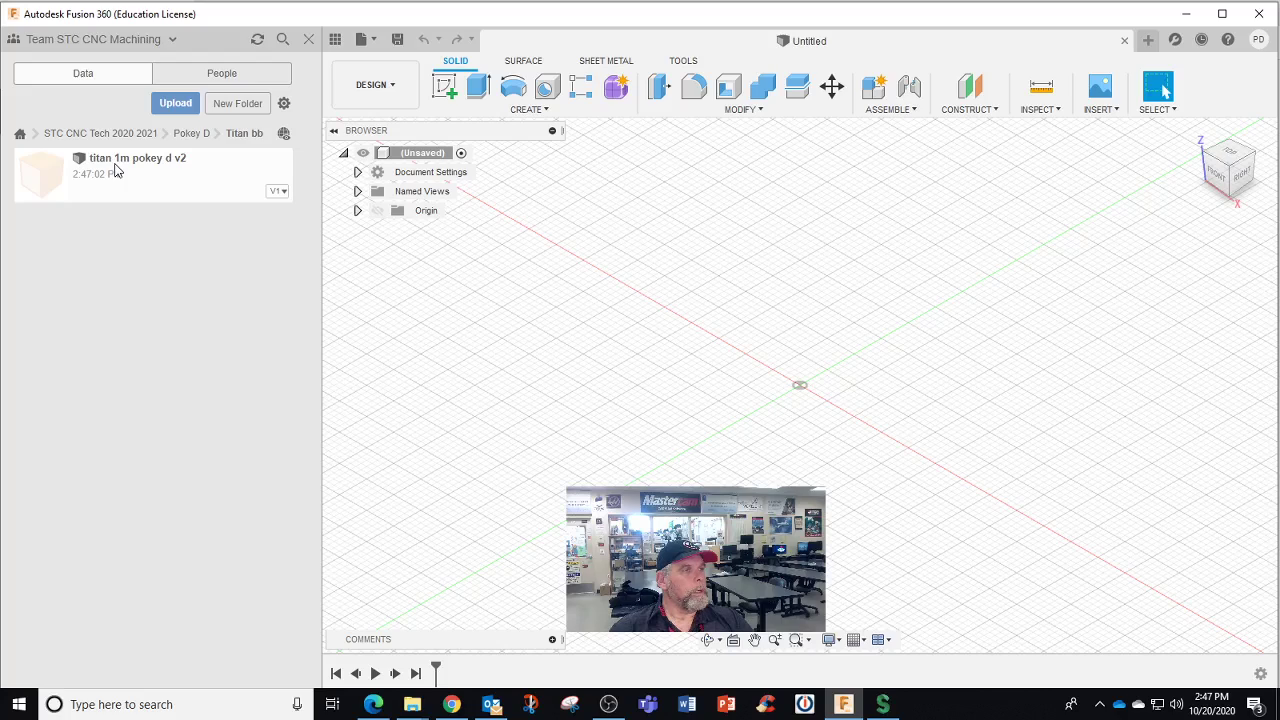
# Open the uploaded titan 1m pokey d v2 design, then switch to Pokey's Team and back to Team STC CNC Machining
pyautogui.doubleClick(115, 171)
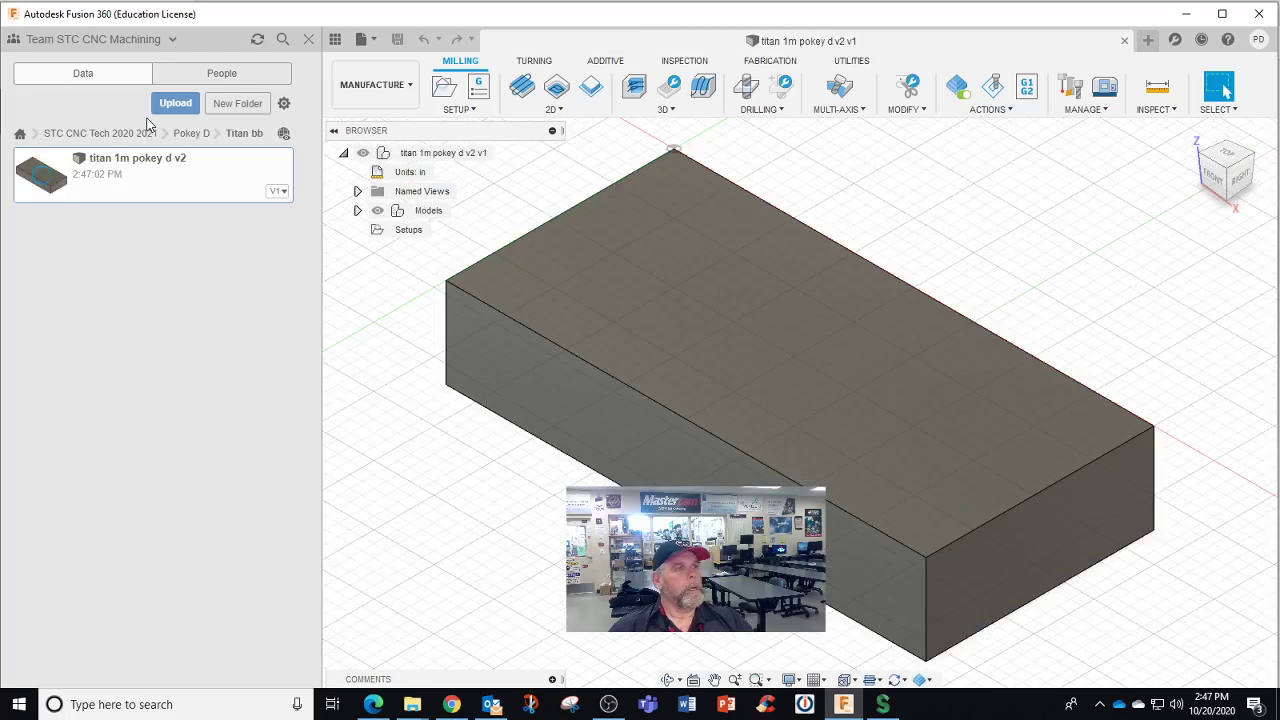
pyautogui.click(173, 40)
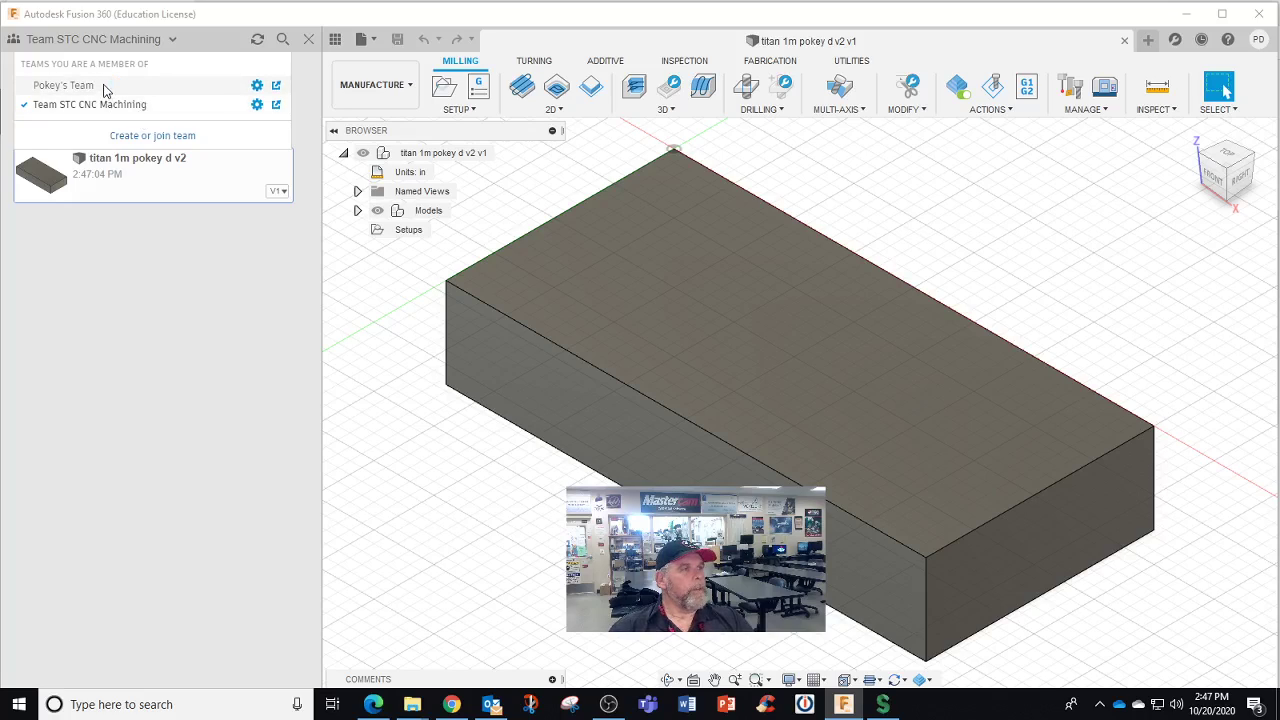
pyautogui.click(63, 86)
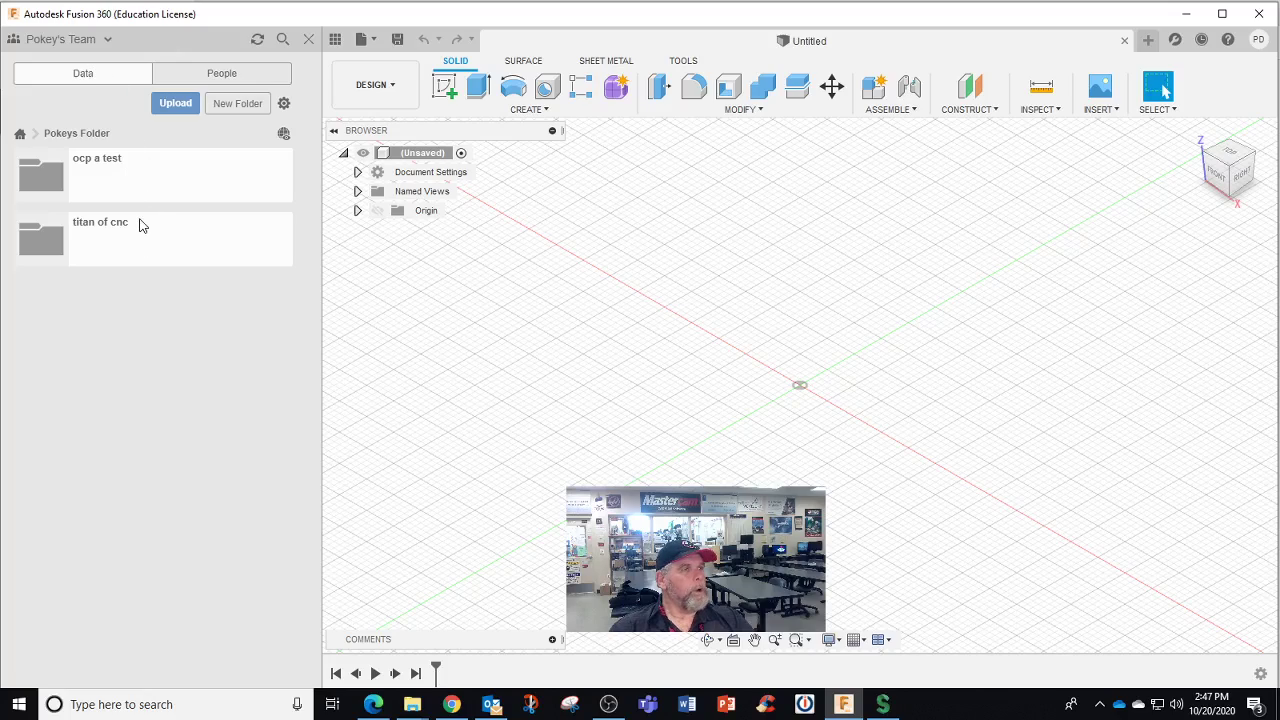
pyautogui.click(20, 133)
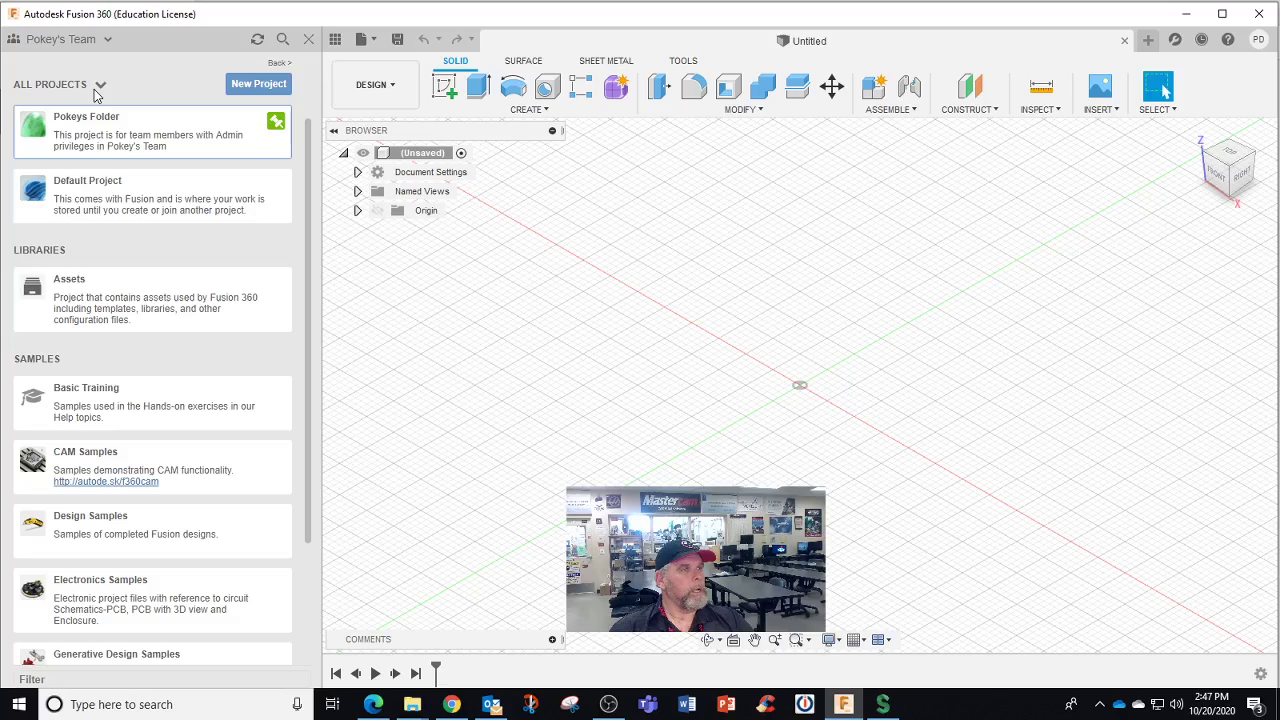
pyautogui.click(104, 40)
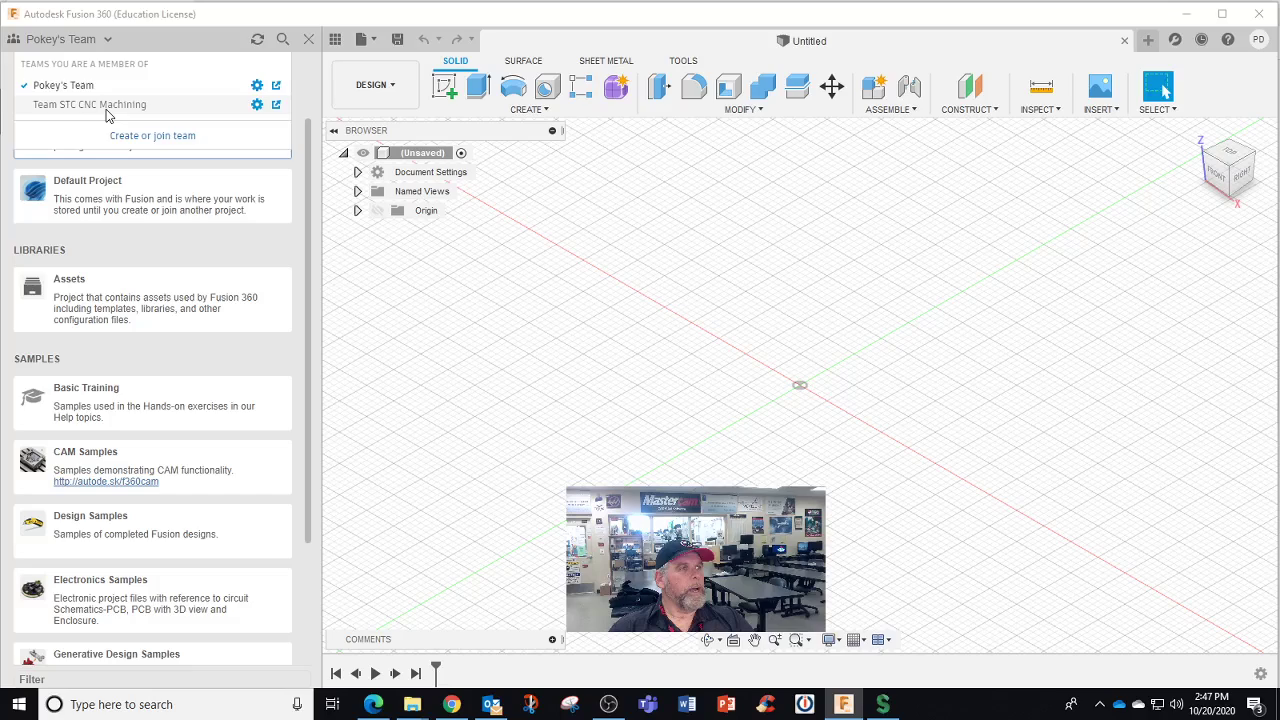
pyautogui.click(110, 85)
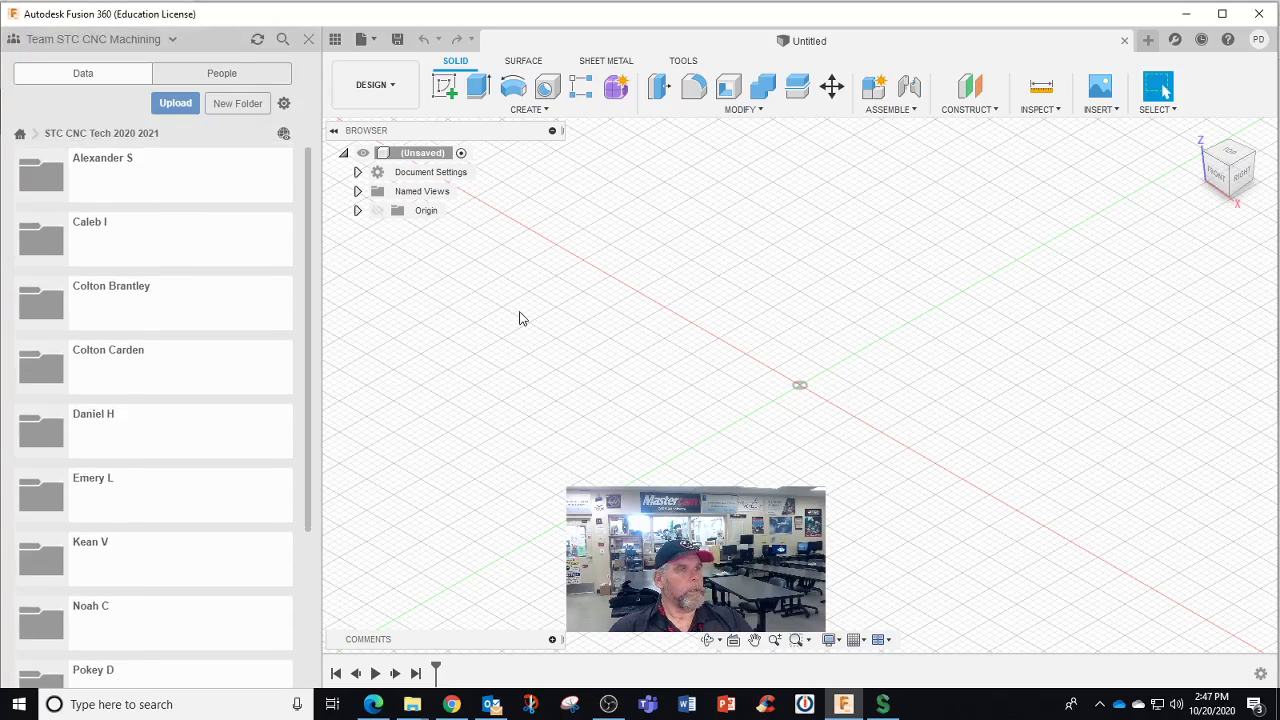
# Open titan 1m pokey d v2 from Pokey D > Titan bb and check its V1 version history
pyautogui.scroll(-3, 220, 455)
pyautogui.click(134, 482)
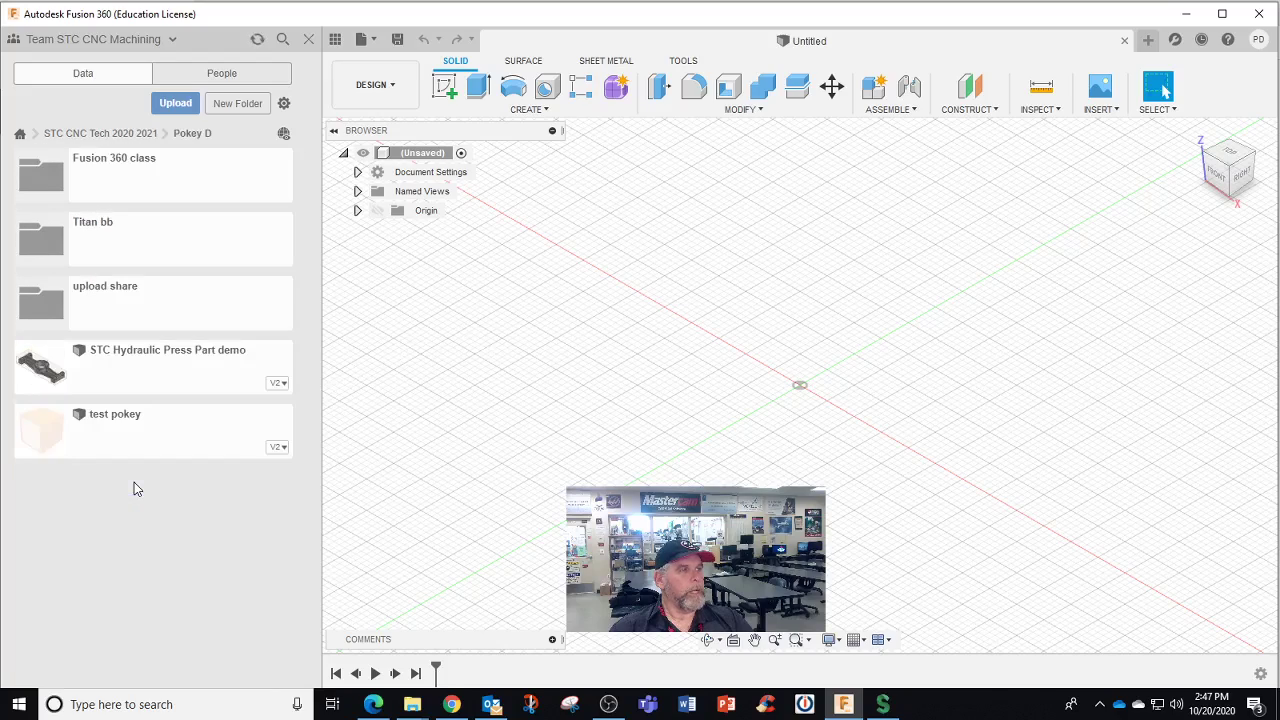
pyautogui.click(118, 254)
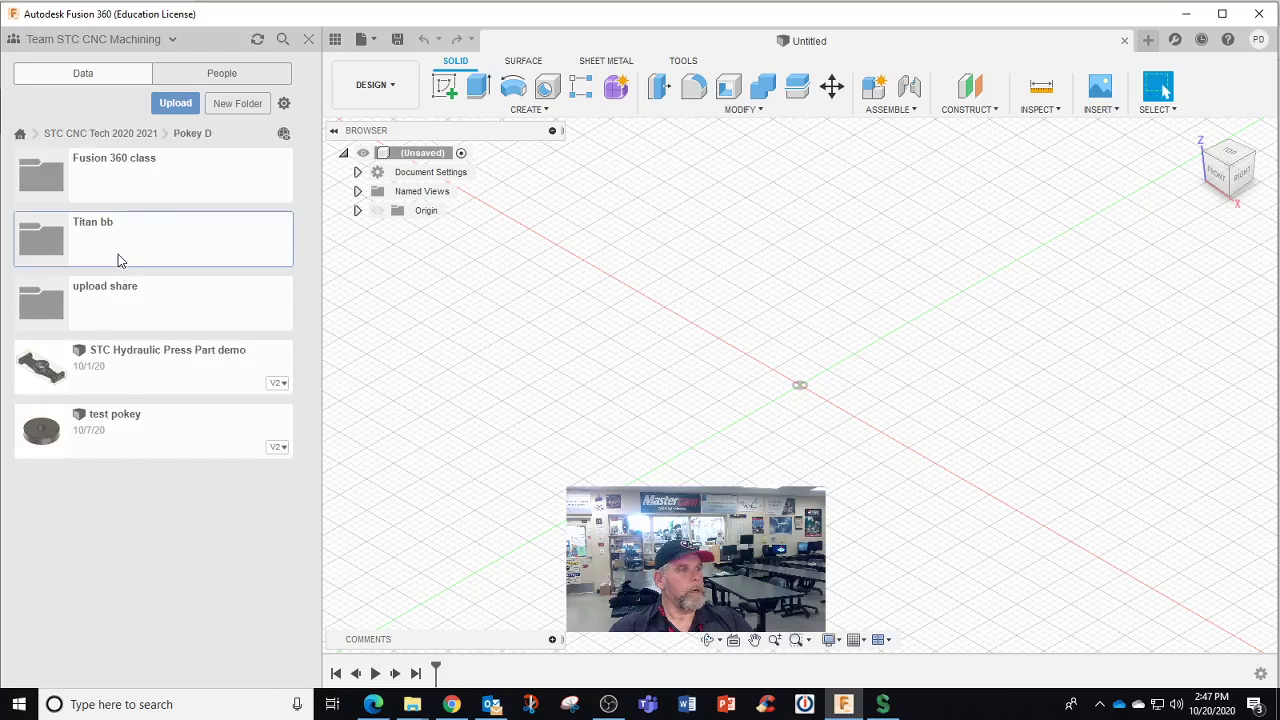
pyautogui.doubleClick(126, 197)
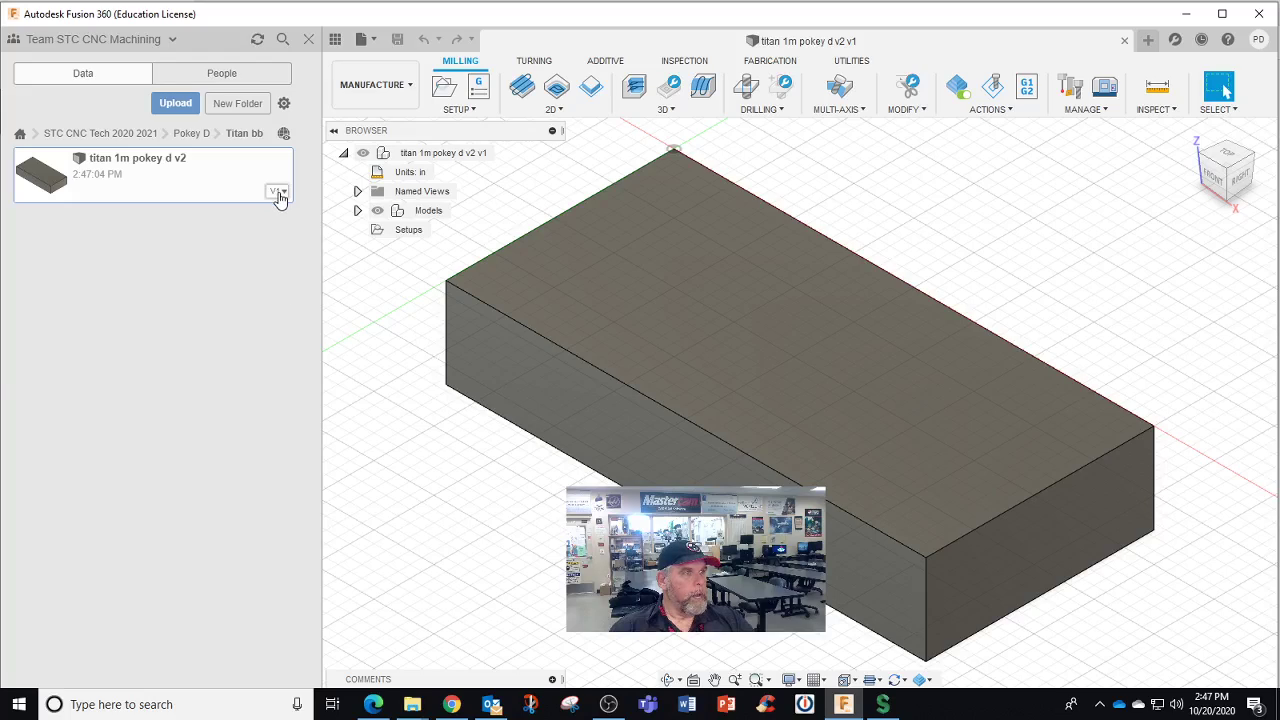
pyautogui.click(280, 193)
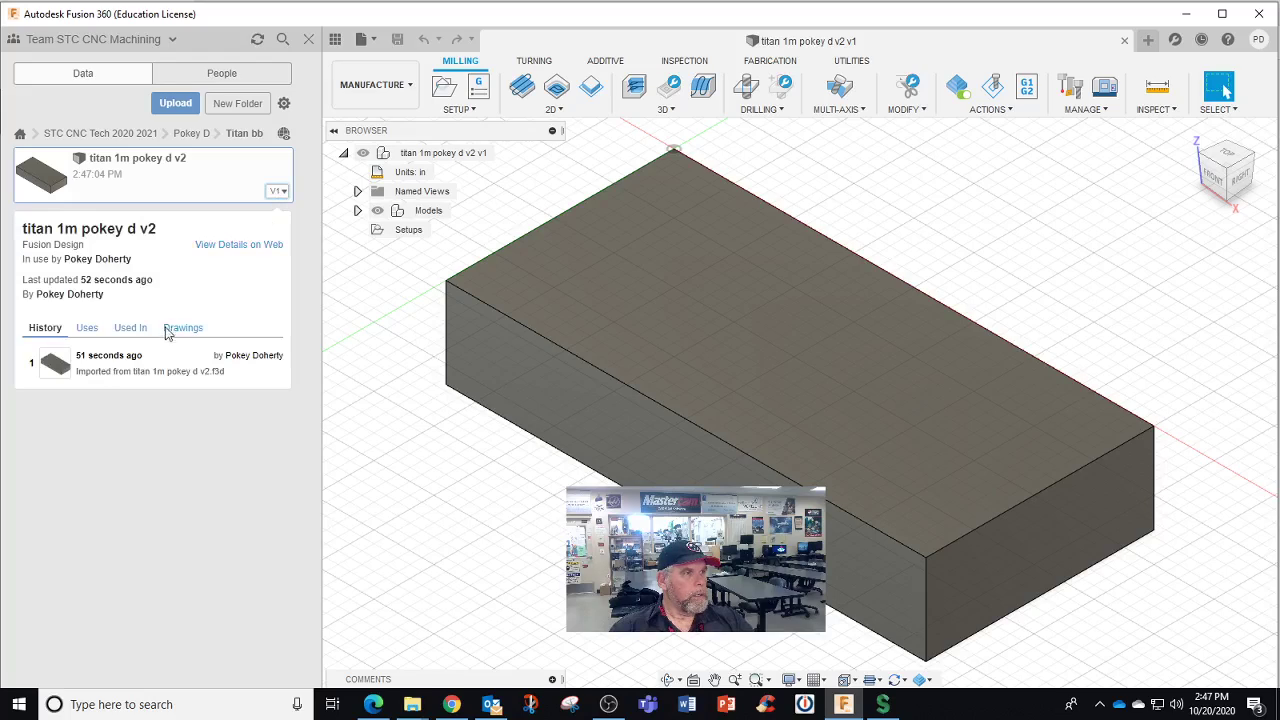
pyautogui.click(278, 452)
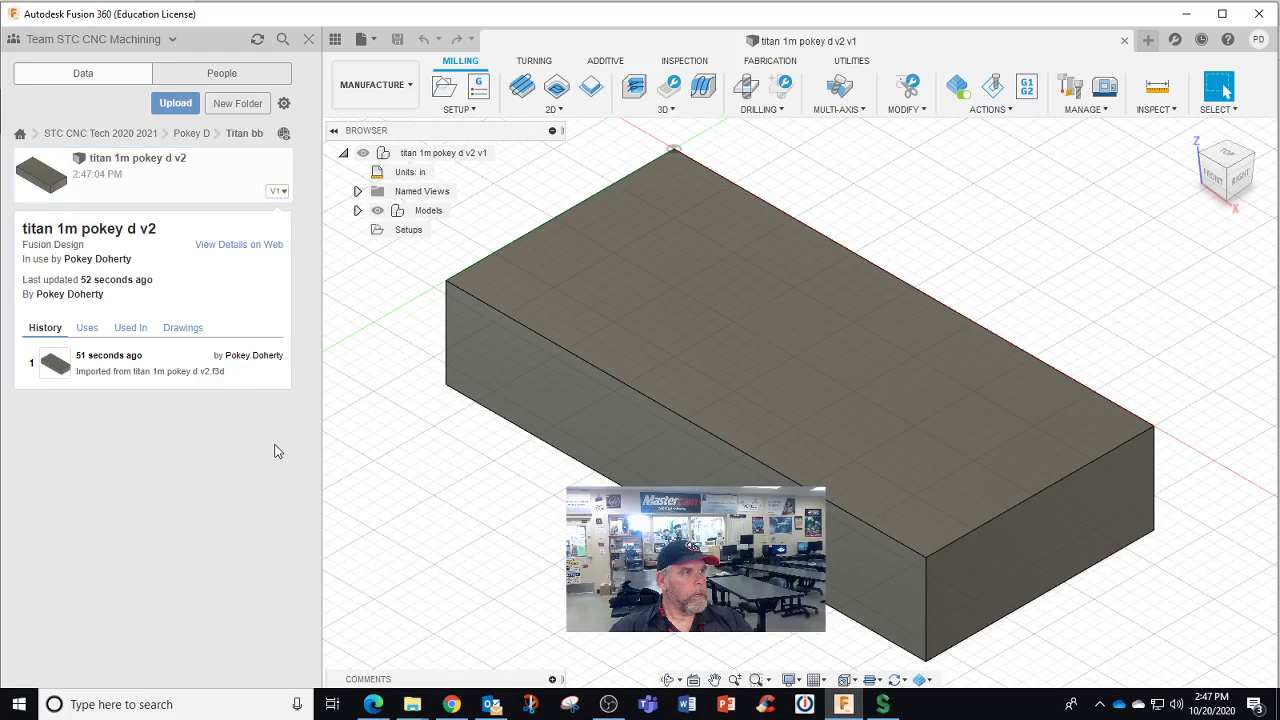
# Try renaming the file to drop the v2 suffix, then cancel, keeping the original name
pyautogui.rightClick(180, 188)
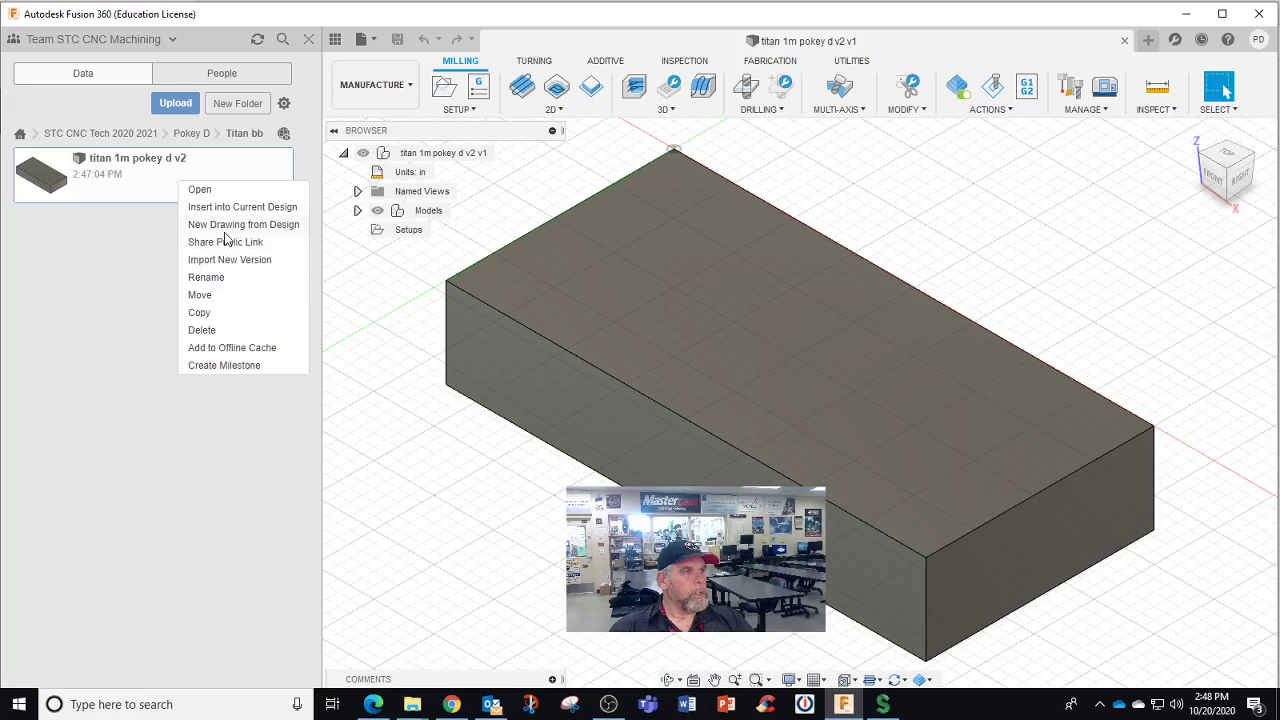
pyautogui.click(216, 275)
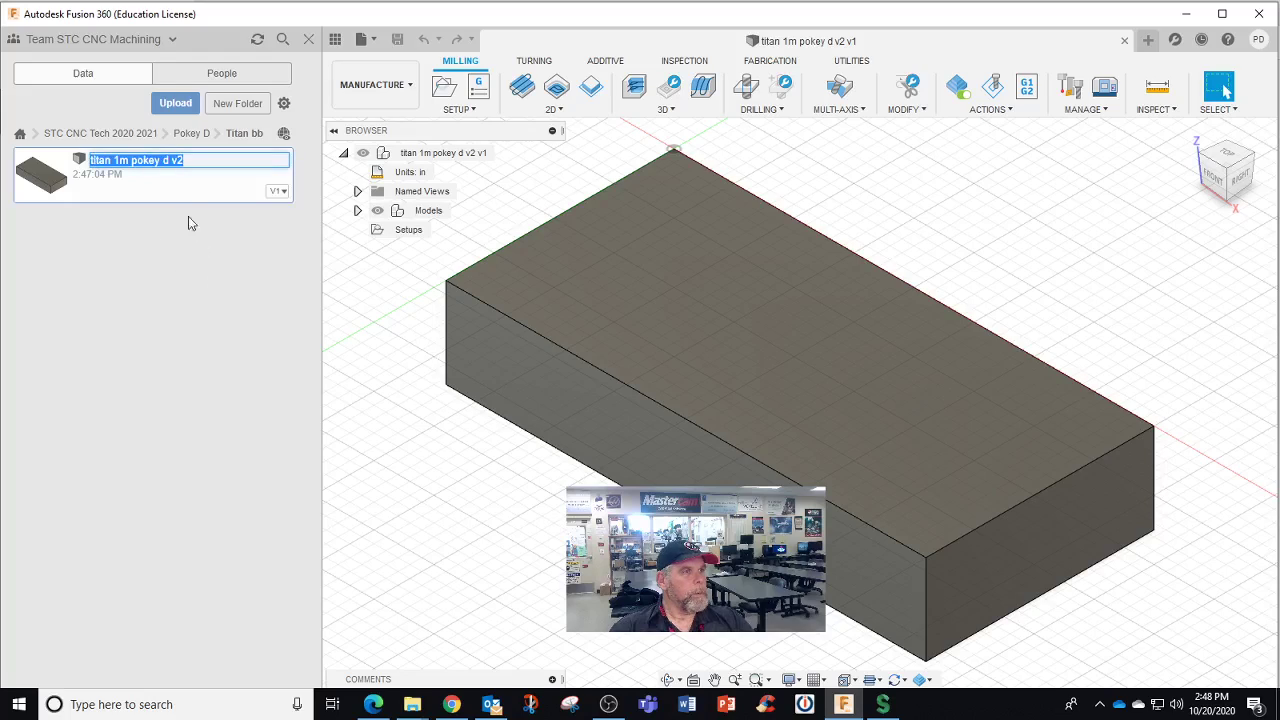
pyautogui.click(176, 162)
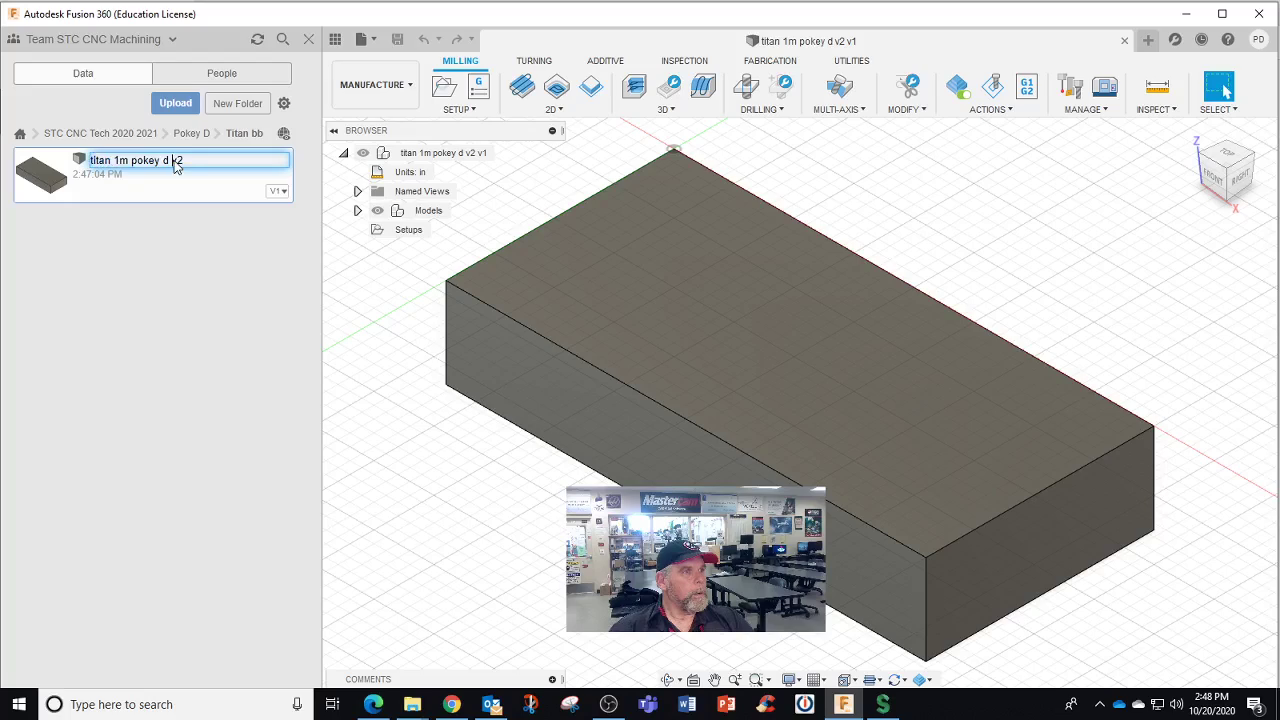
pyautogui.press('Delete')
pyautogui.press('Delete')
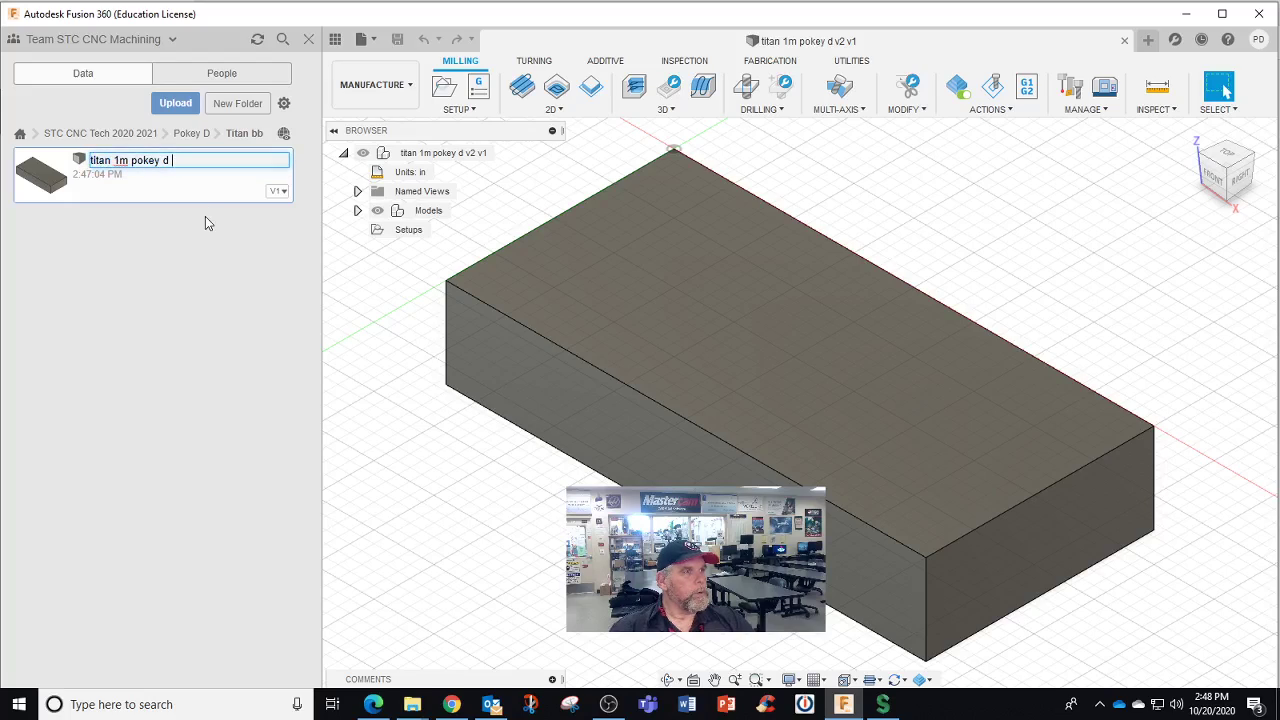
pyautogui.press('Escape')
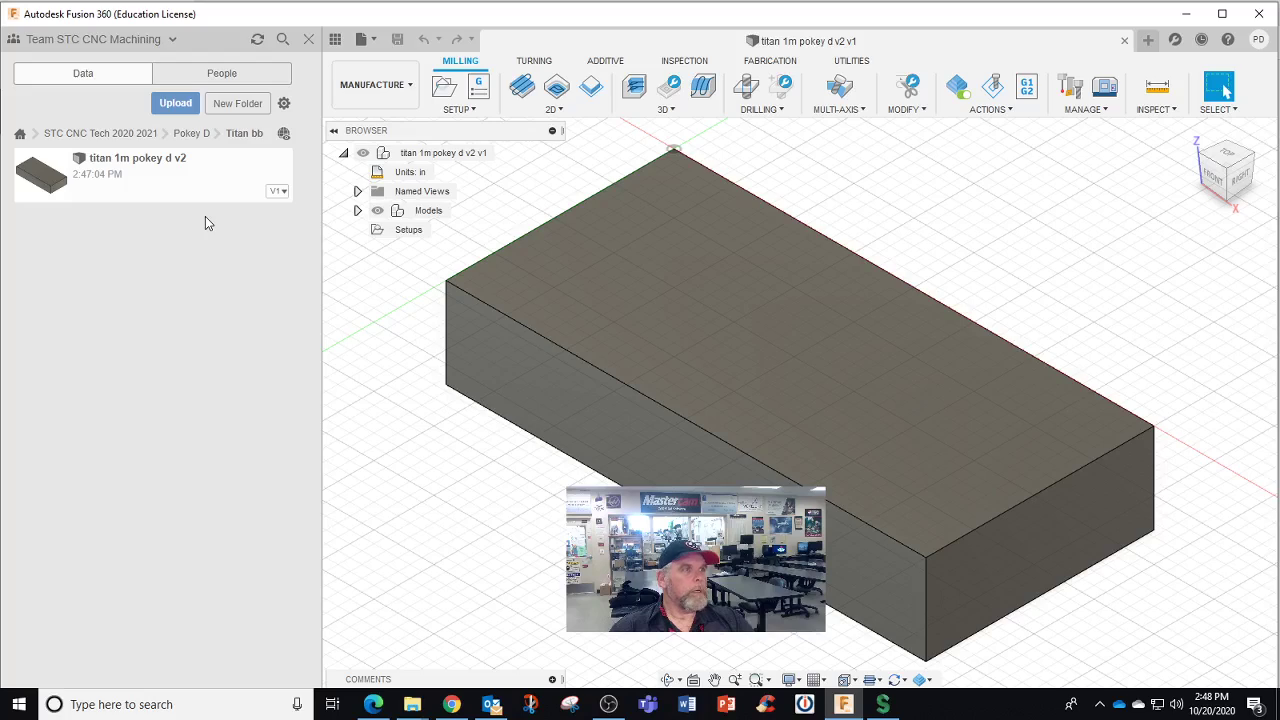
# Save the design as titan 1m pokey d, dropping the v2 from its name
pyautogui.click(375, 40)
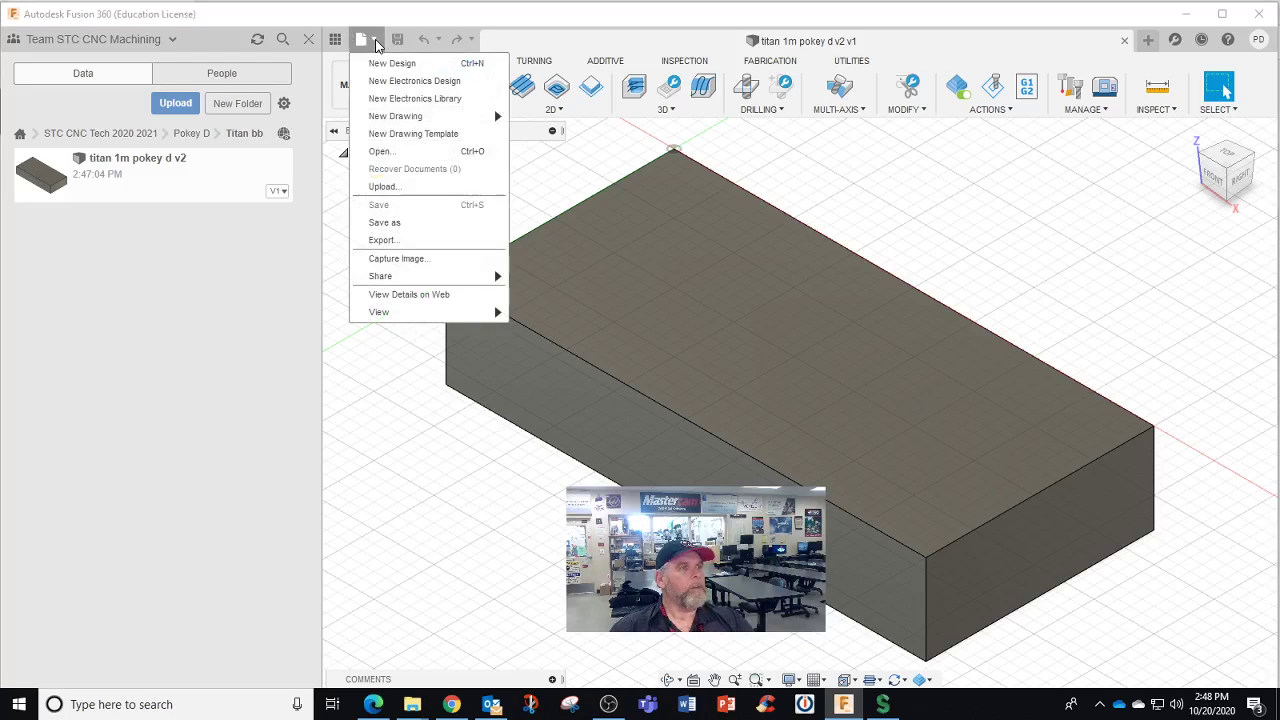
pyautogui.click(429, 224)
pyautogui.click(460, 156)
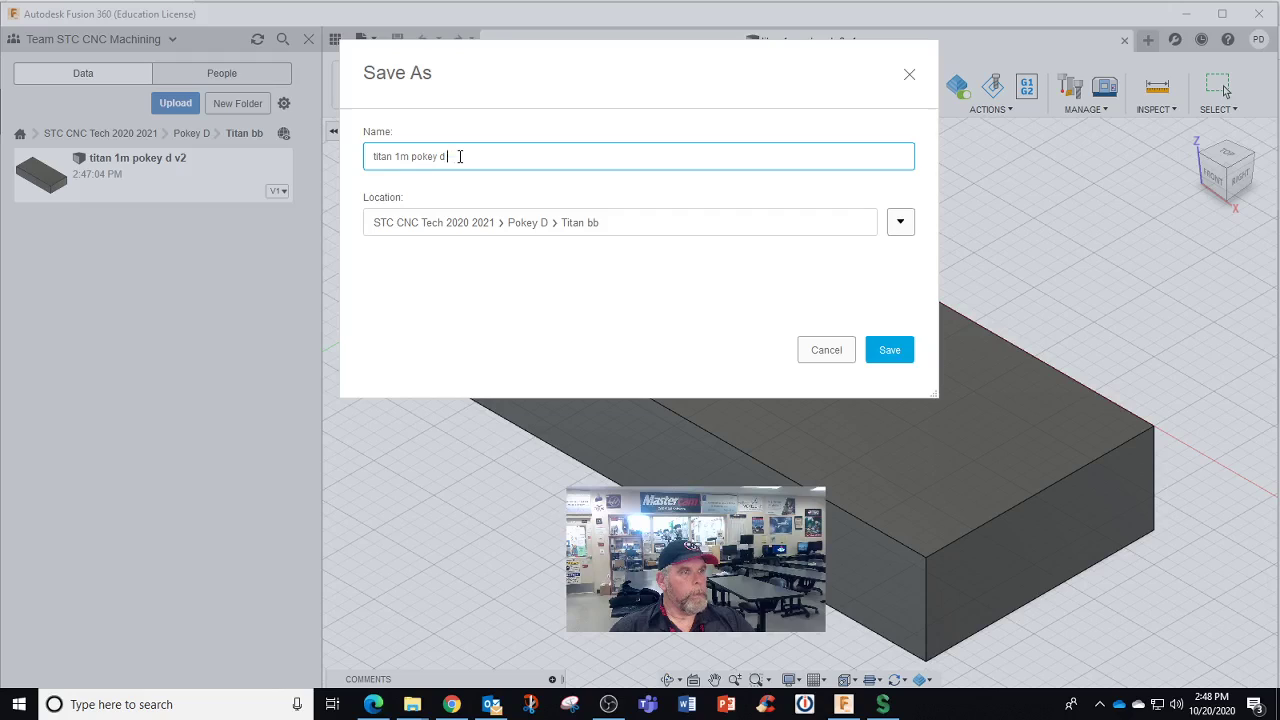
pyautogui.click(888, 350)
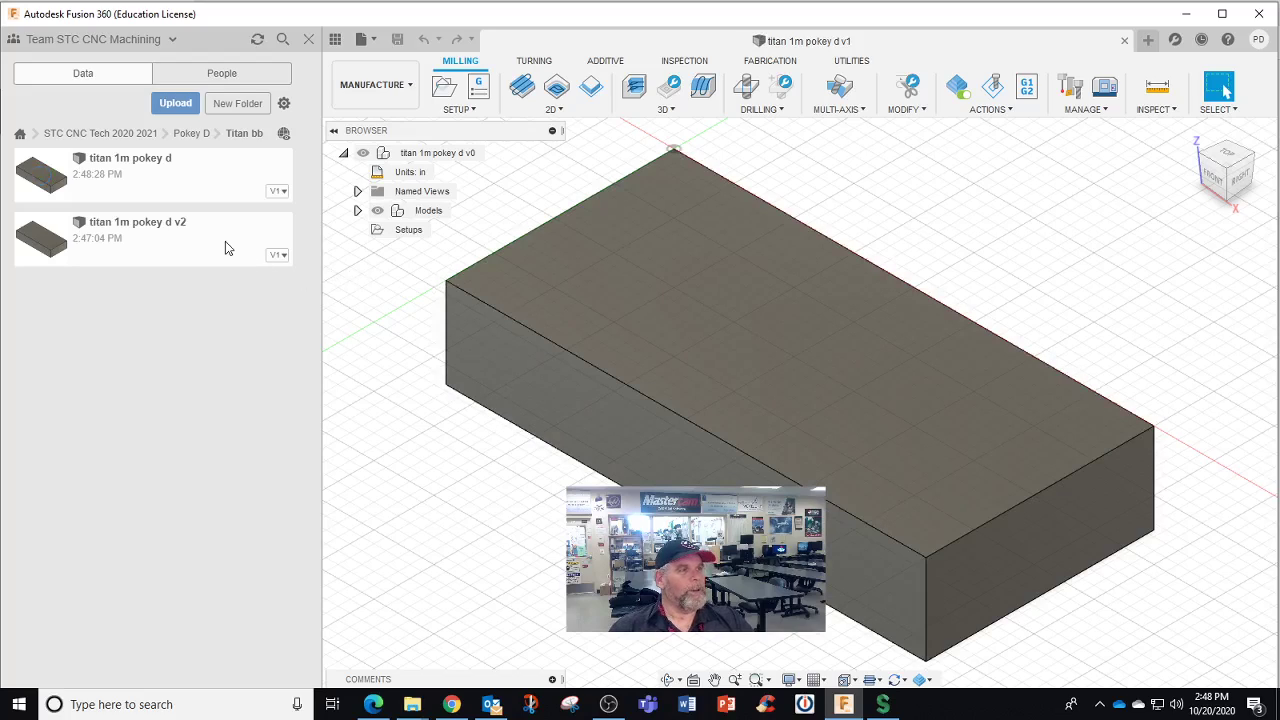
# Delete the old titan 1m pokey d v2 file from Titan bb
pyautogui.rightClick(225, 242)
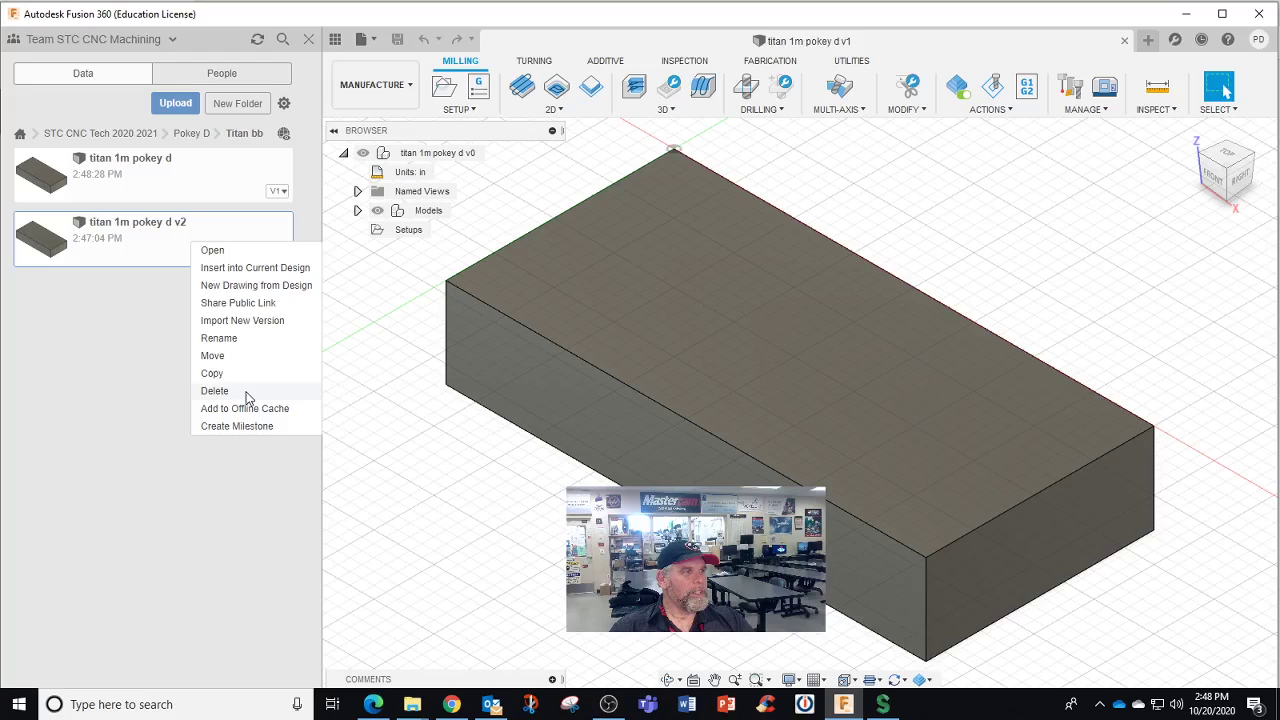
pyautogui.click(215, 391)
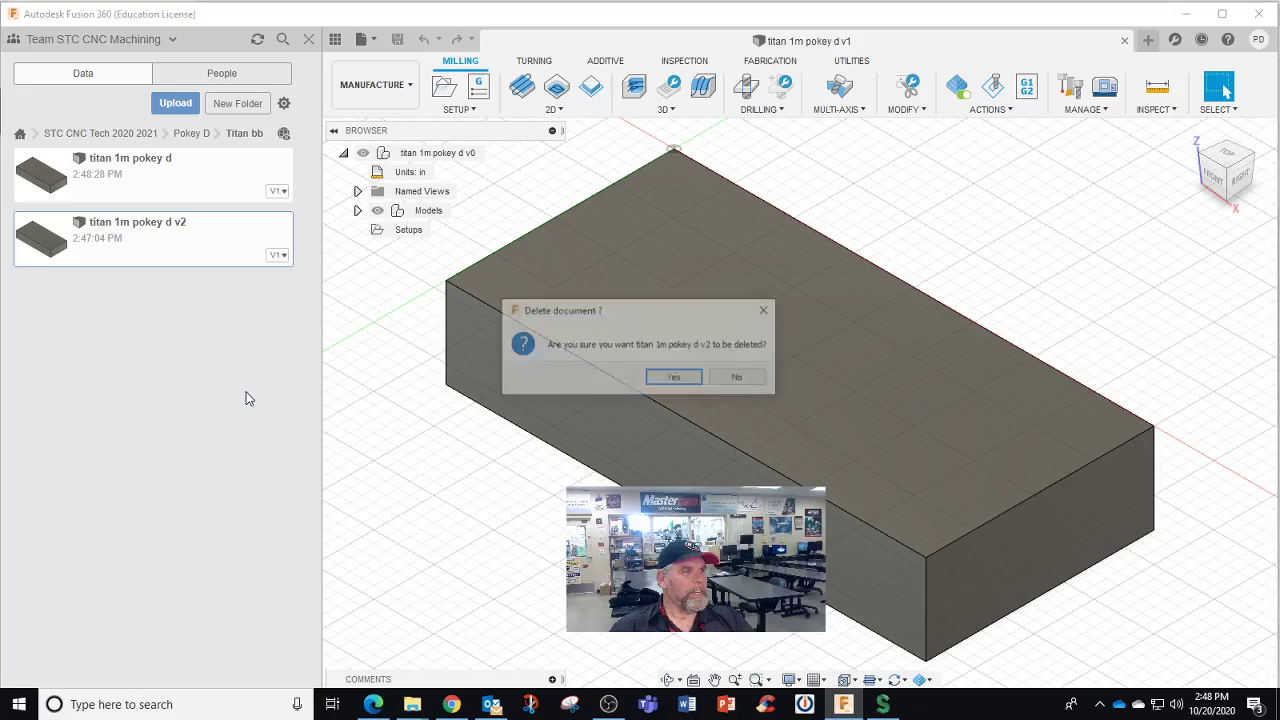
pyautogui.click(676, 380)
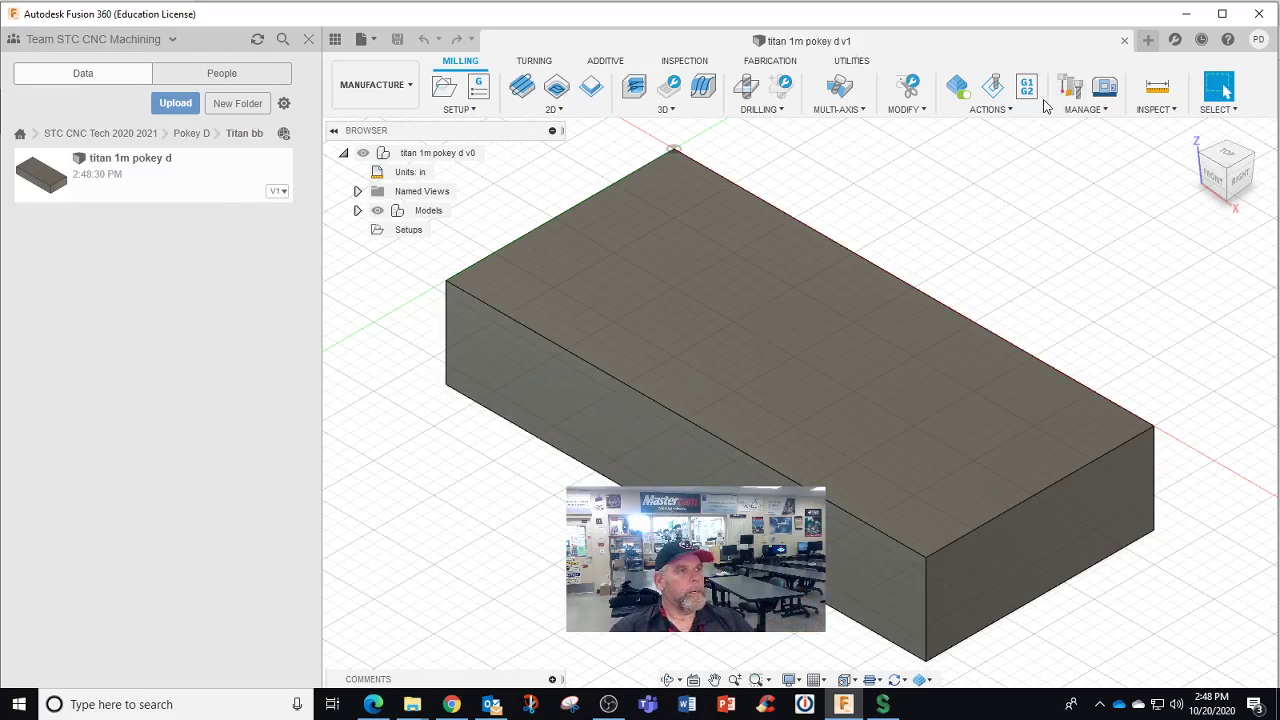
# Open the Tool Library from the Manufacture workspace's CAM management options
pyautogui.click(1000, 112)
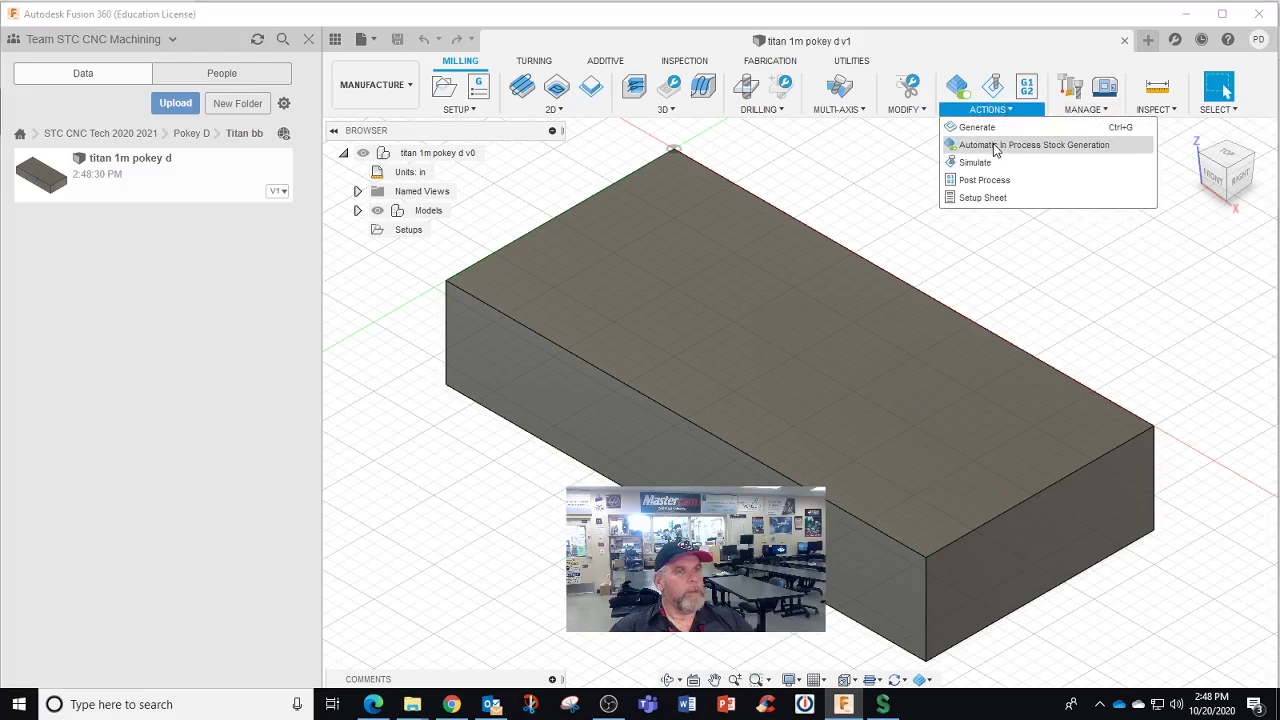
pyautogui.click(1068, 110)
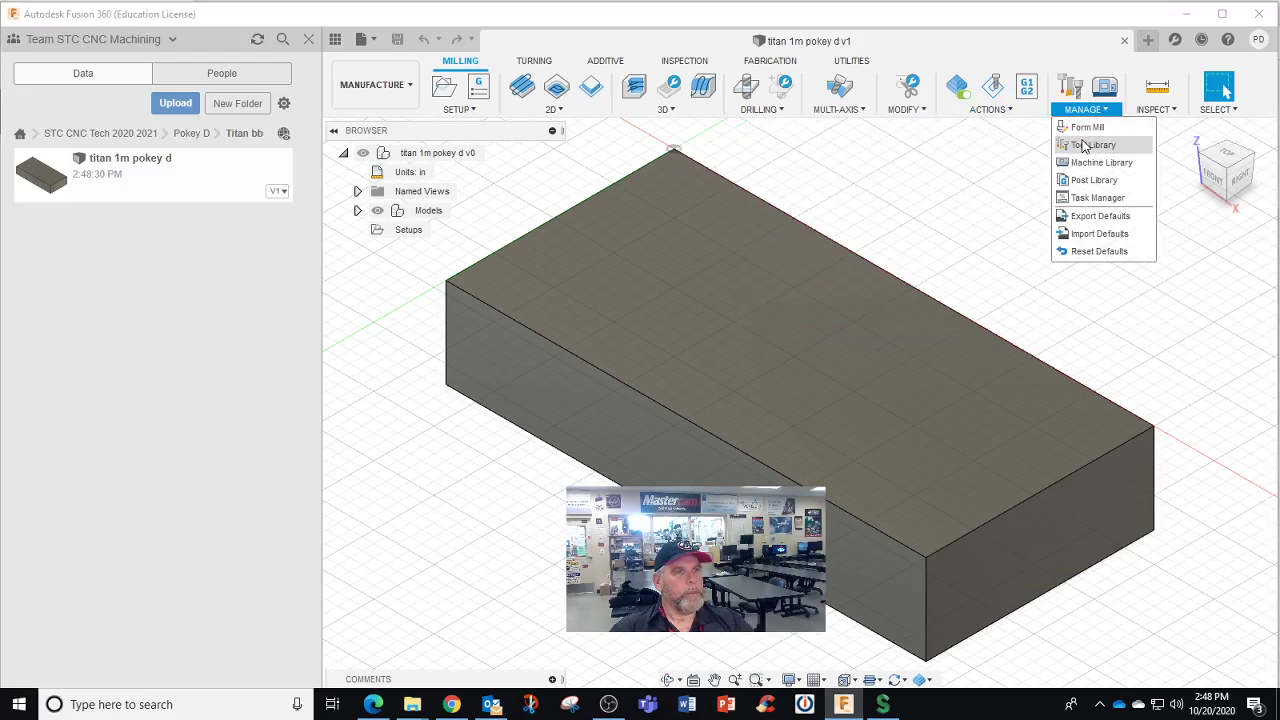
pyautogui.click(1086, 140)
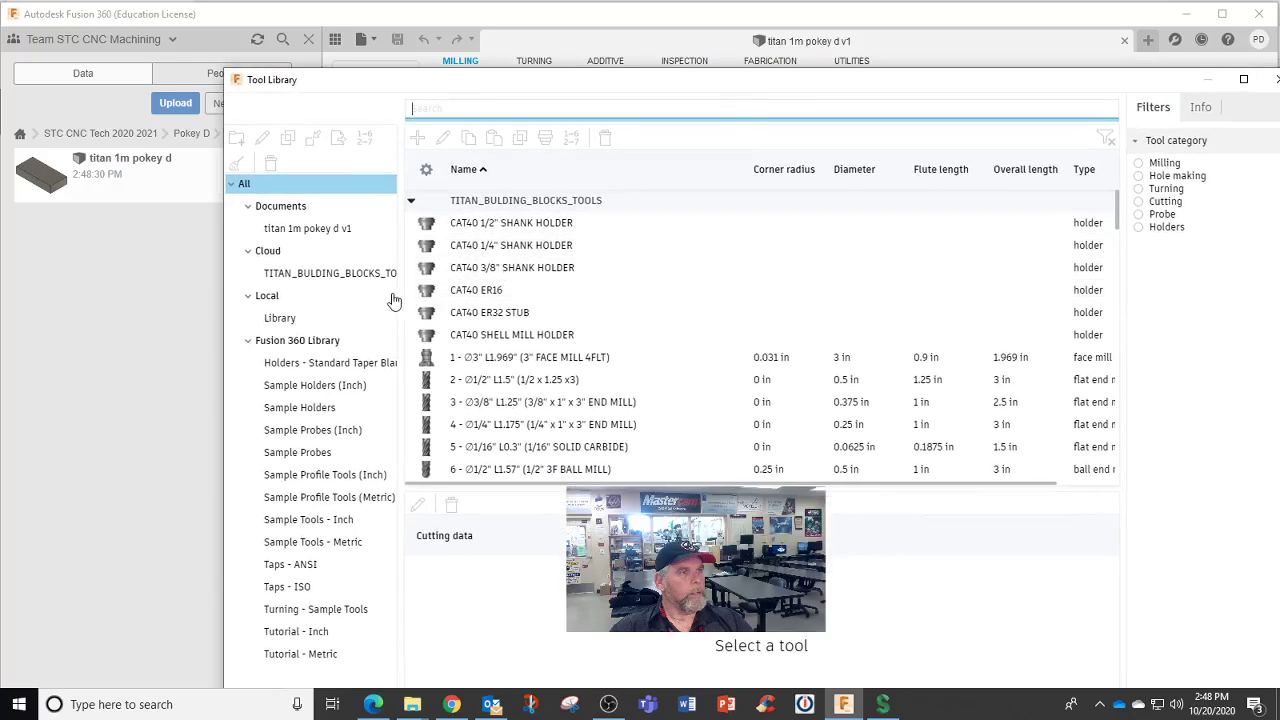
# Compare Fusion 360 Library, Local and document tools, ending on the TITAN_BULDING_BLOCKS_TOOLS cloud library
pyautogui.click(372, 276)
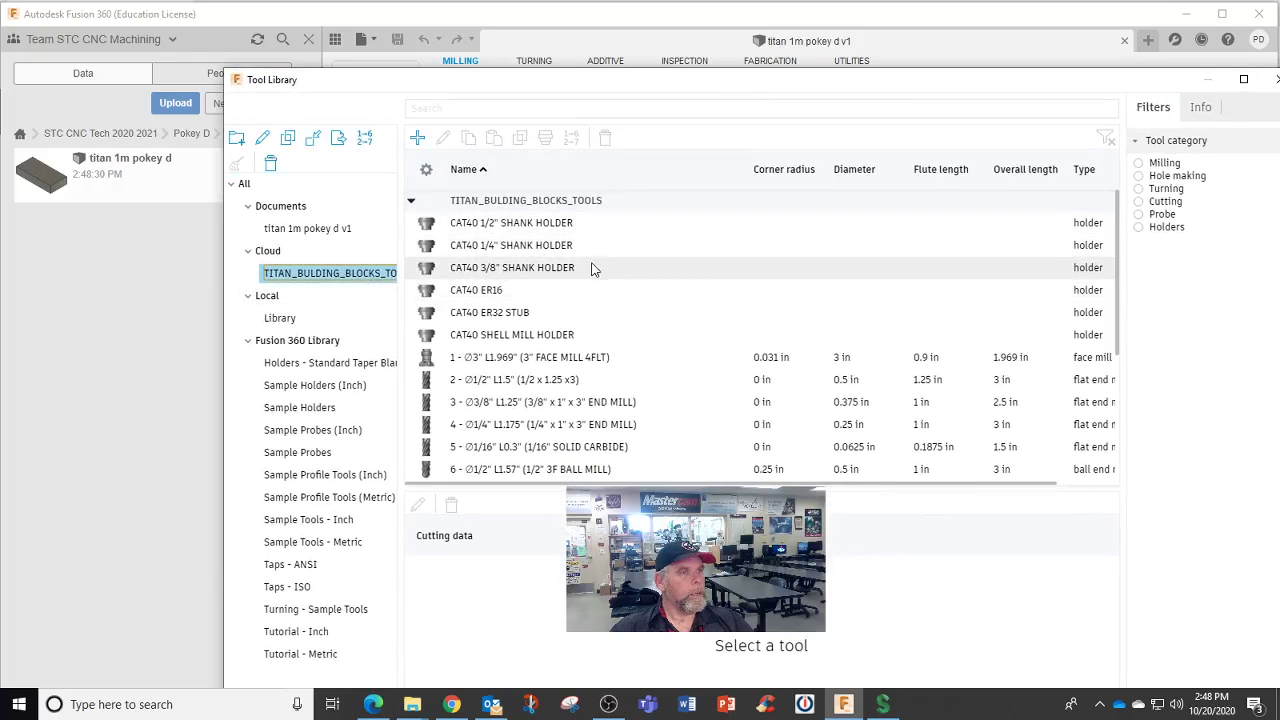
pyautogui.click(250, 343)
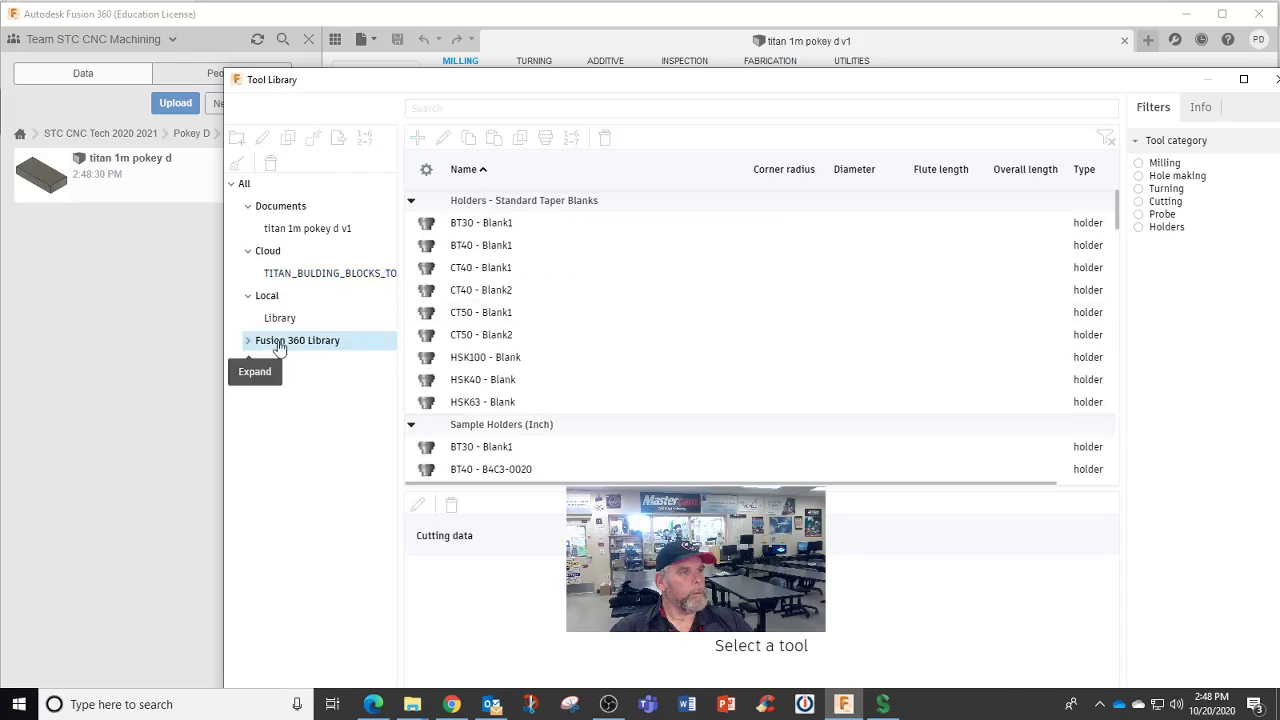
pyautogui.click(313, 284)
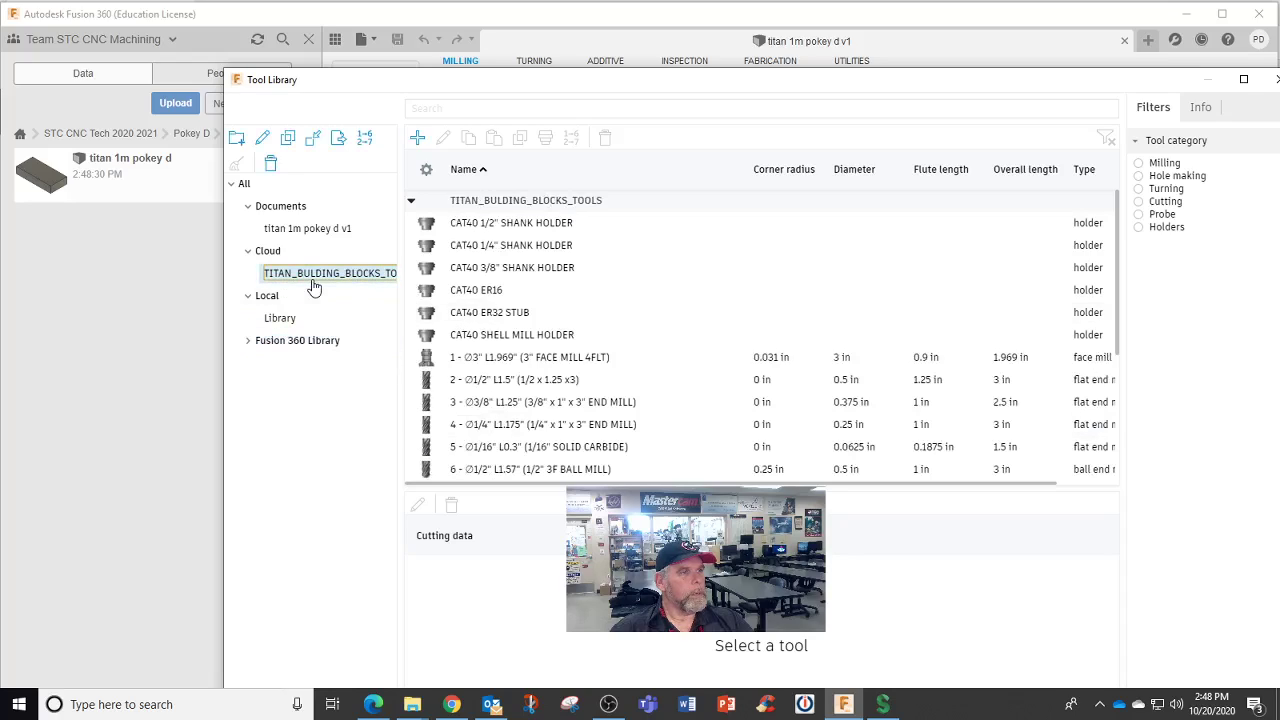
pyautogui.click(250, 301)
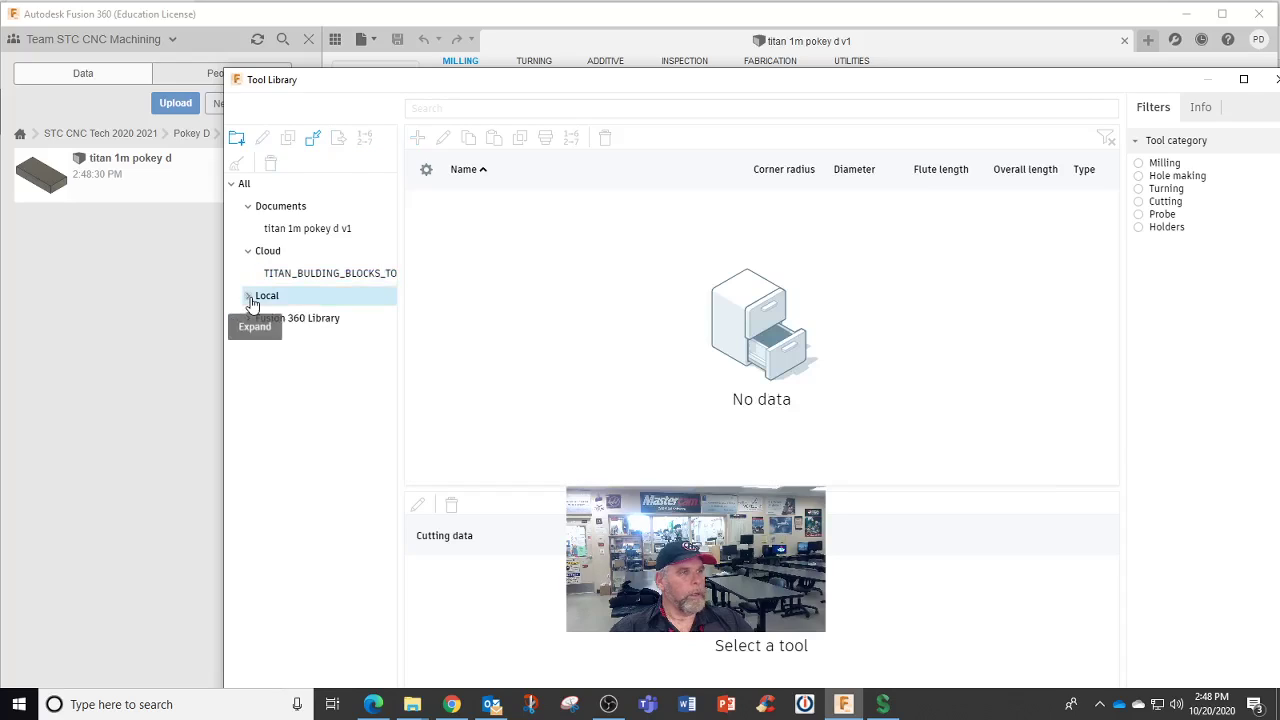
pyautogui.click(336, 276)
pyautogui.click(332, 229)
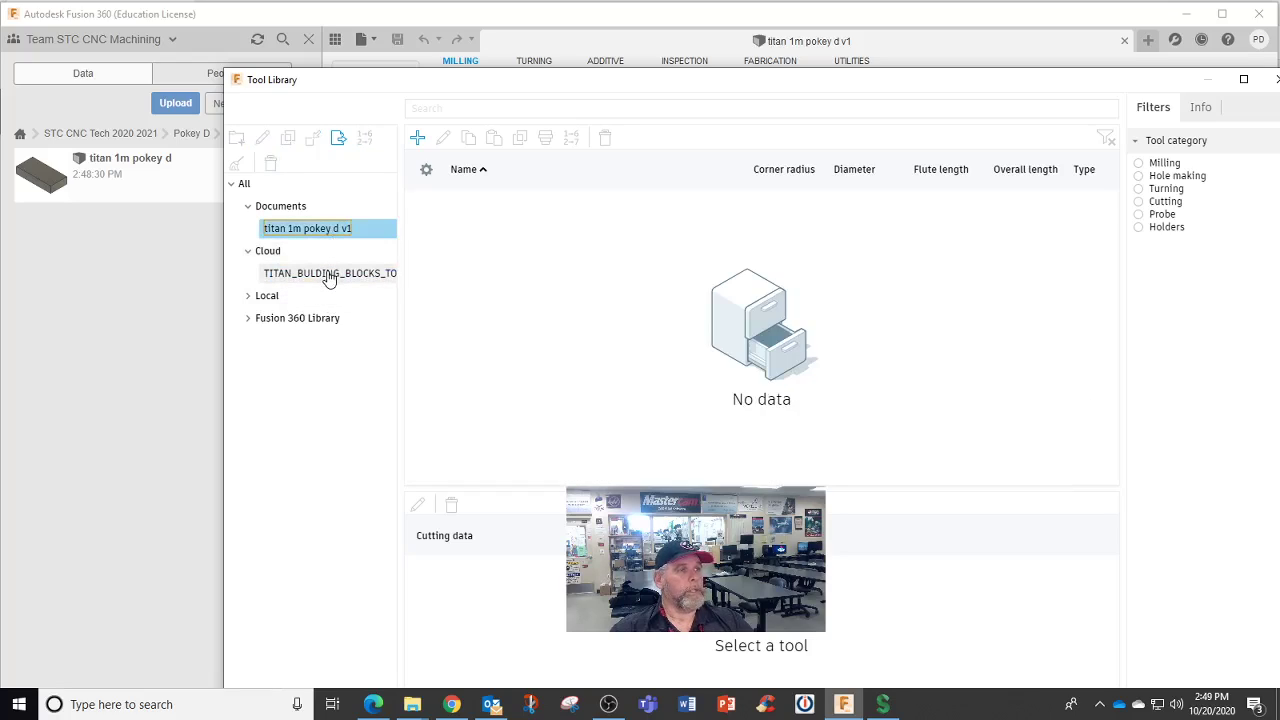
pyautogui.click(329, 276)
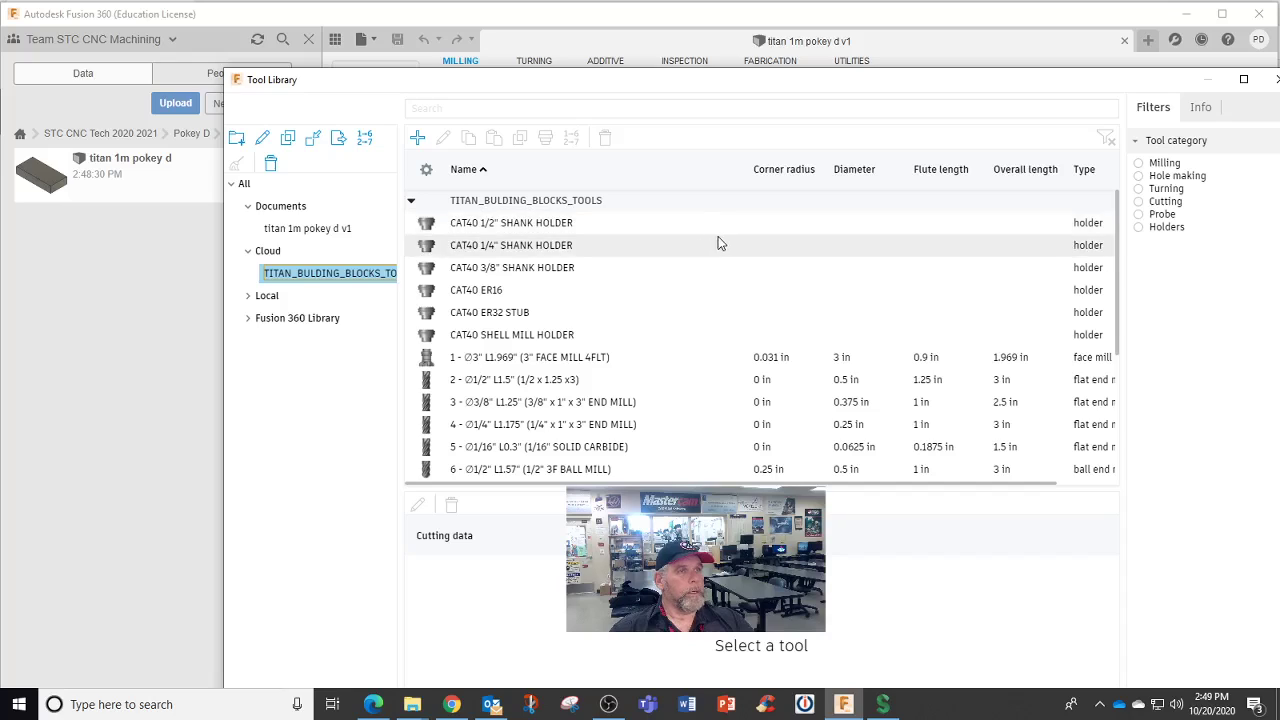
pyautogui.scroll(-5, 720, 246)
pyautogui.scroll(4, 722, 250)
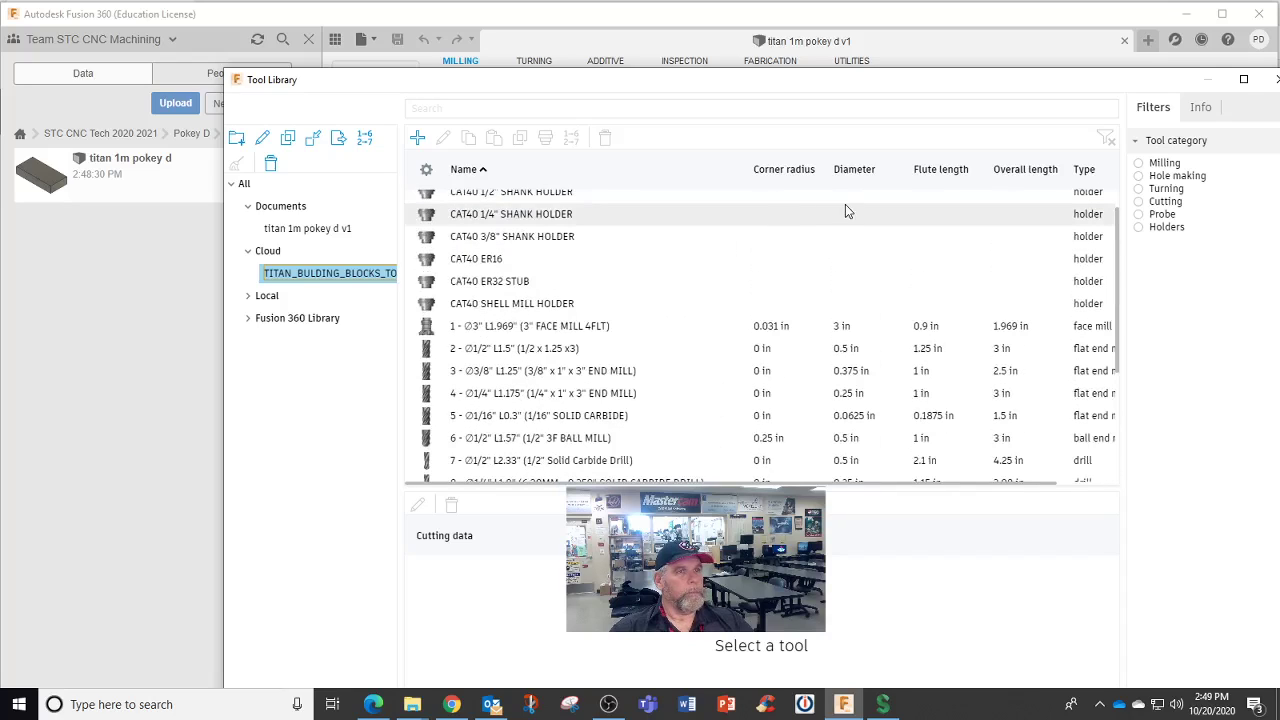
pyautogui.moveTo(975, 86); pyautogui.dragTo(749, 6)
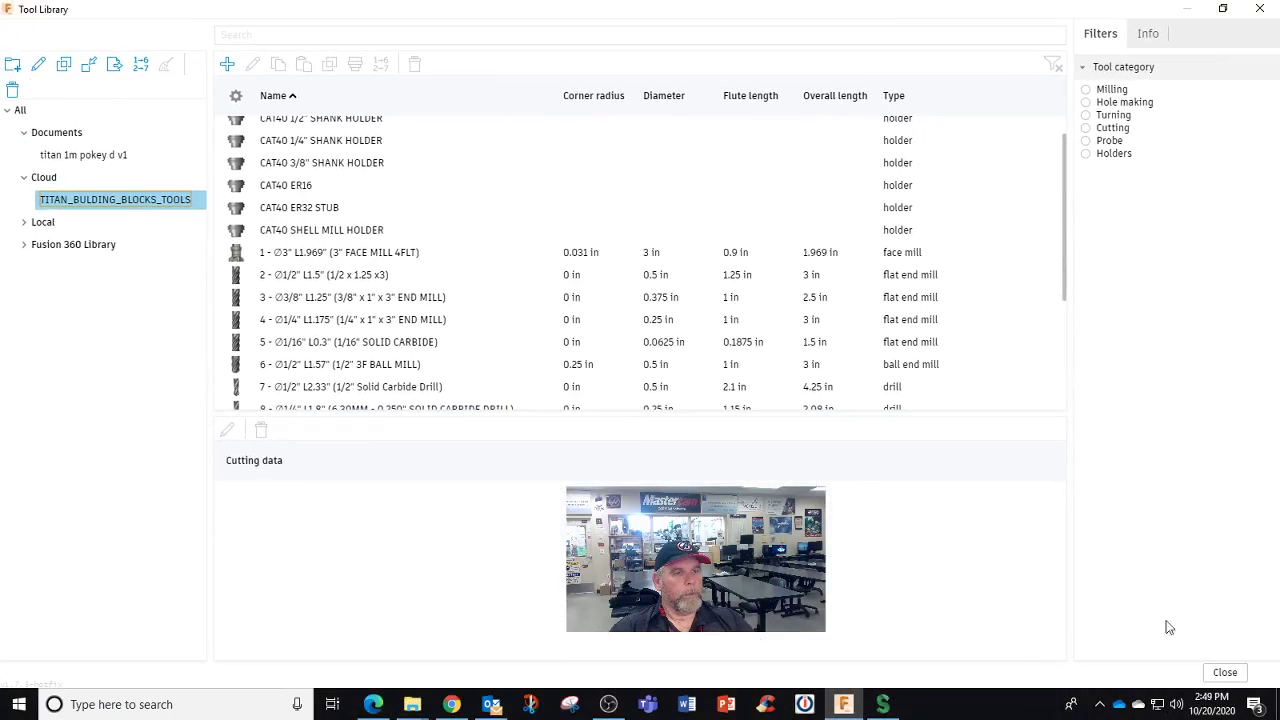
# Close the Tool Library and try Post Process, dismissing the no valid toolpath warning
pyautogui.click(1225, 673)
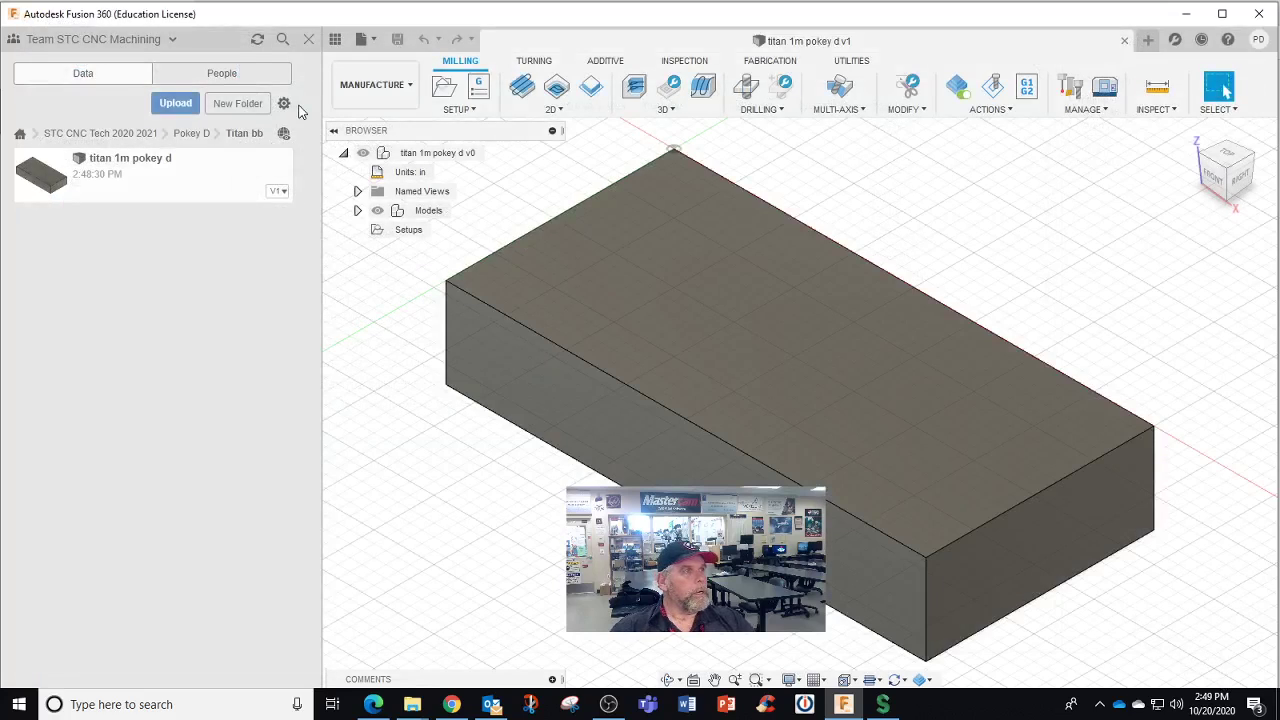
pyautogui.click(1027, 87)
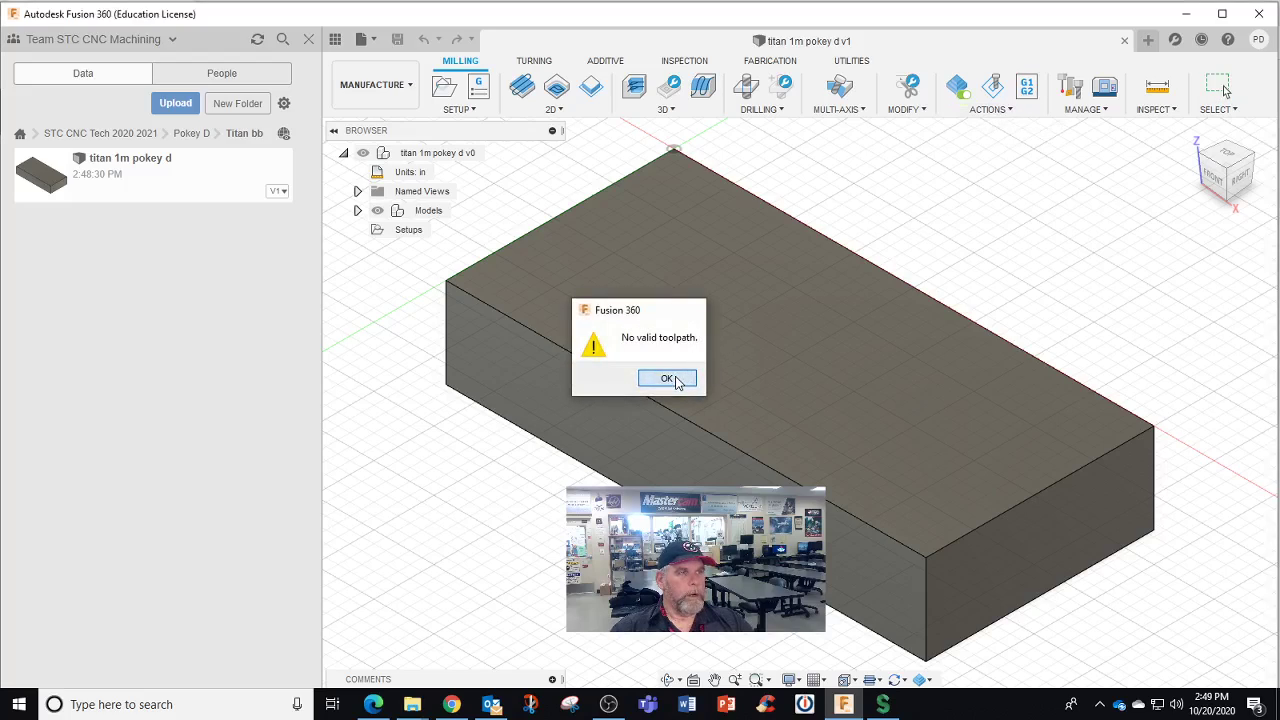
pyautogui.click(674, 377)
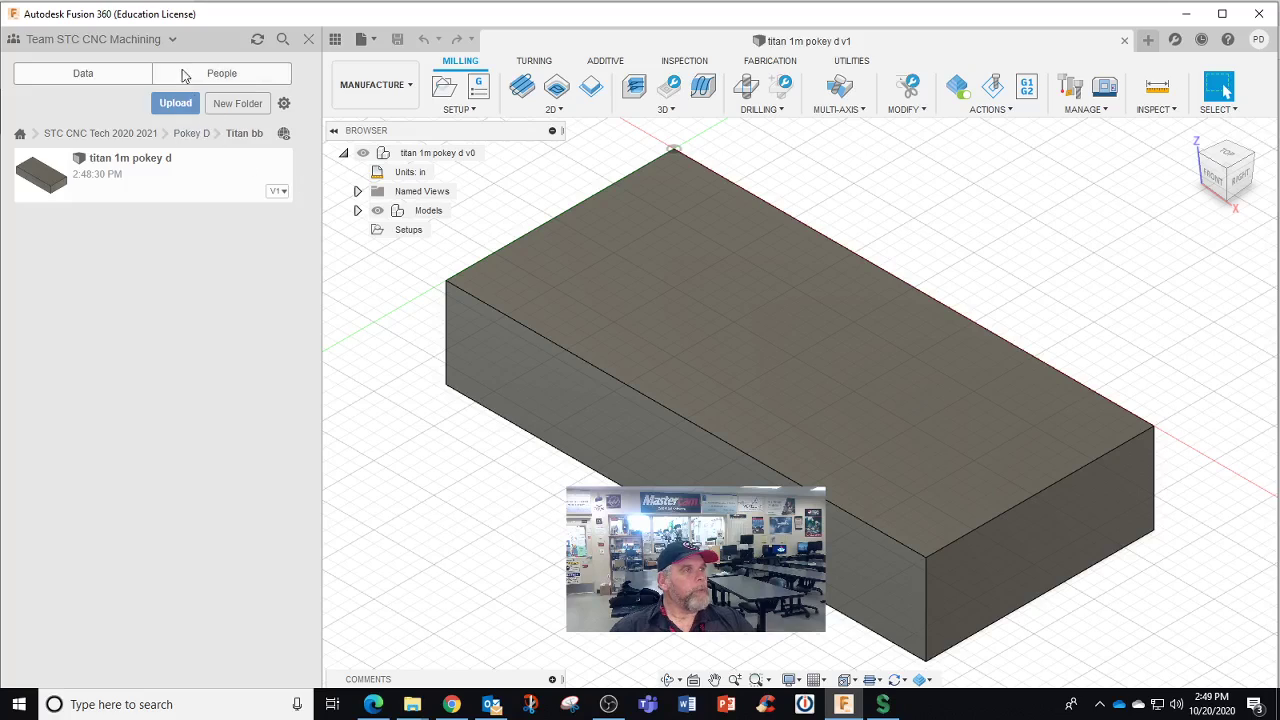
# Switch to Pokey's Team and check the Assets project's CAMPosts and CAMTools folders
pyautogui.click(170, 40)
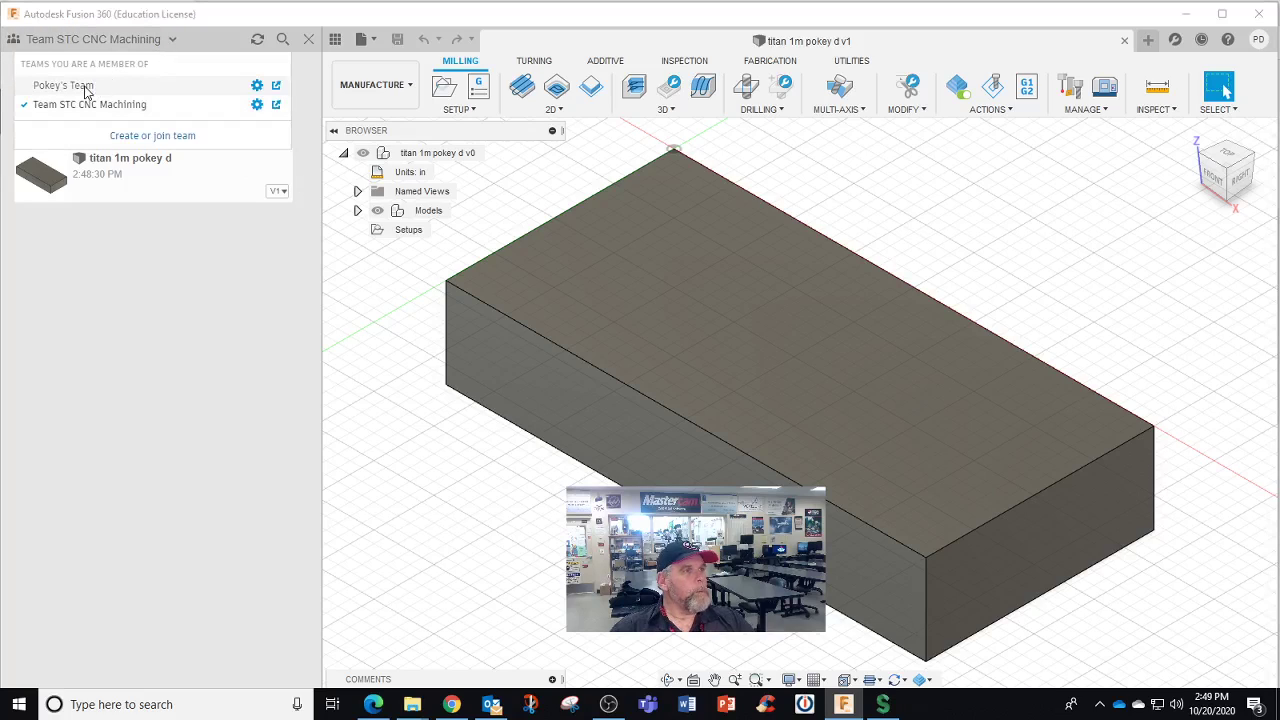
pyautogui.click(86, 86)
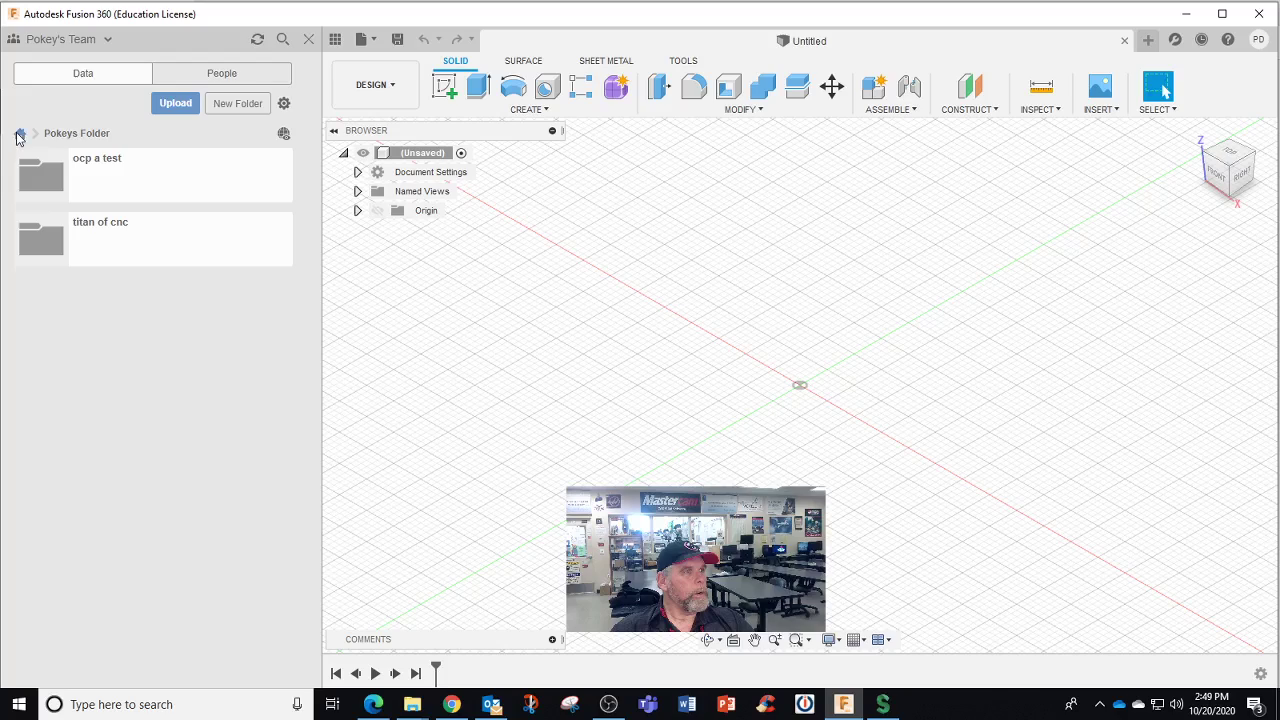
pyautogui.click(19, 134)
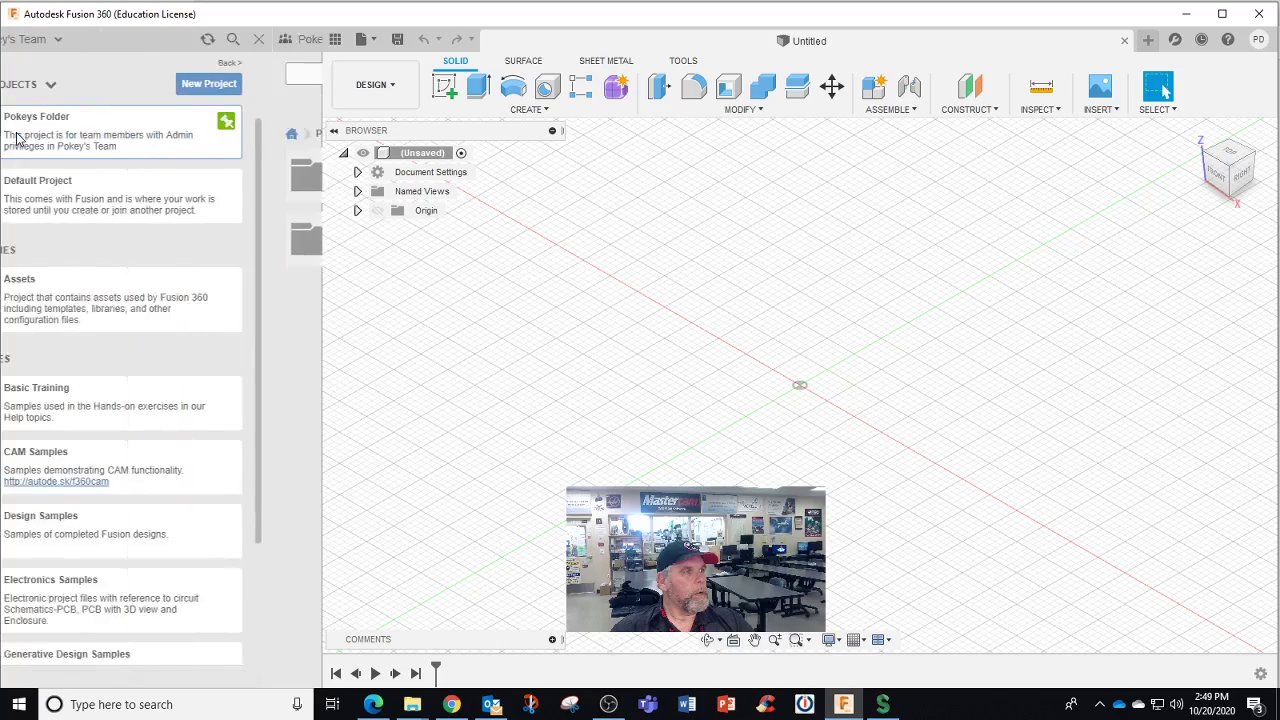
pyautogui.click(91, 292)
pyautogui.click(85, 252)
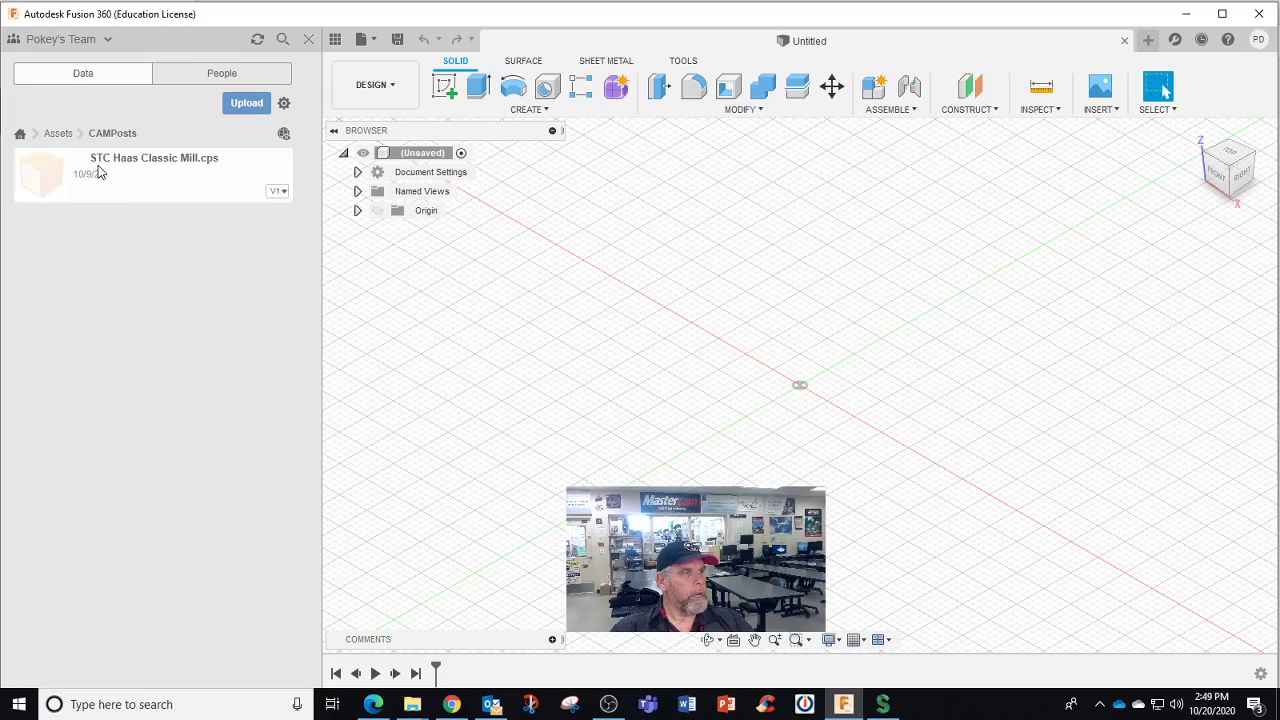
pyautogui.click(58, 133)
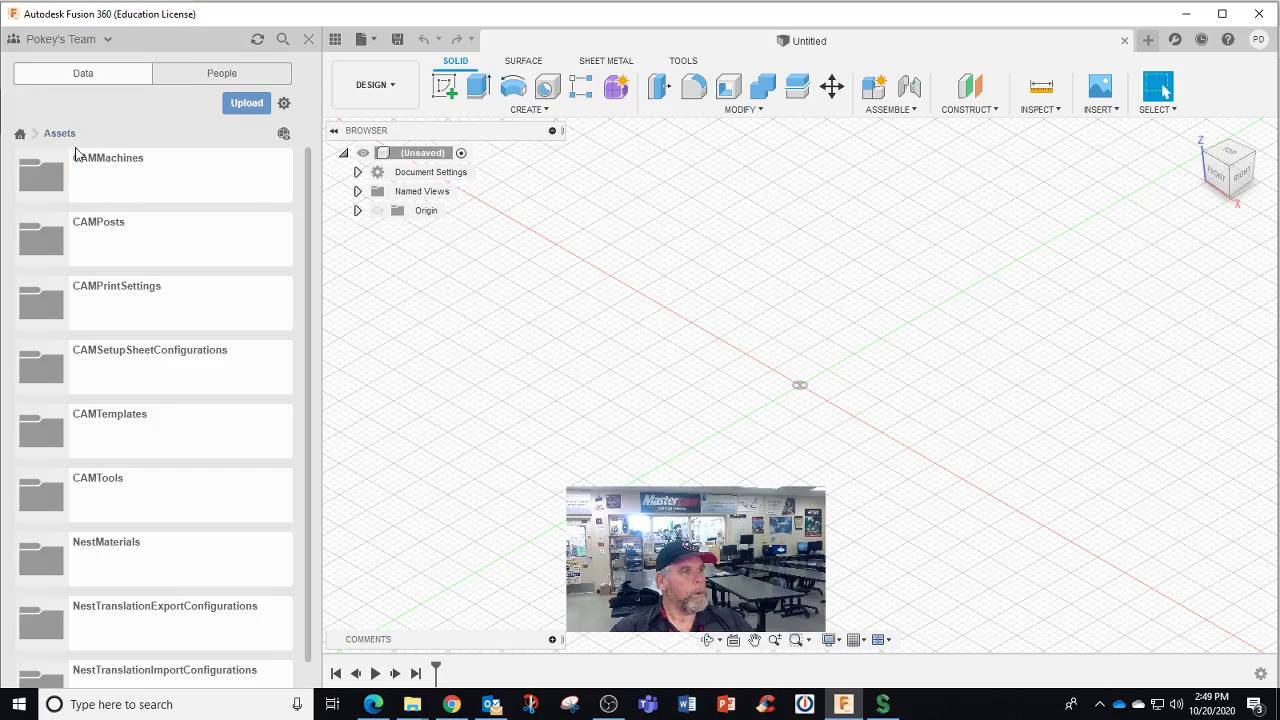
pyautogui.click(145, 480)
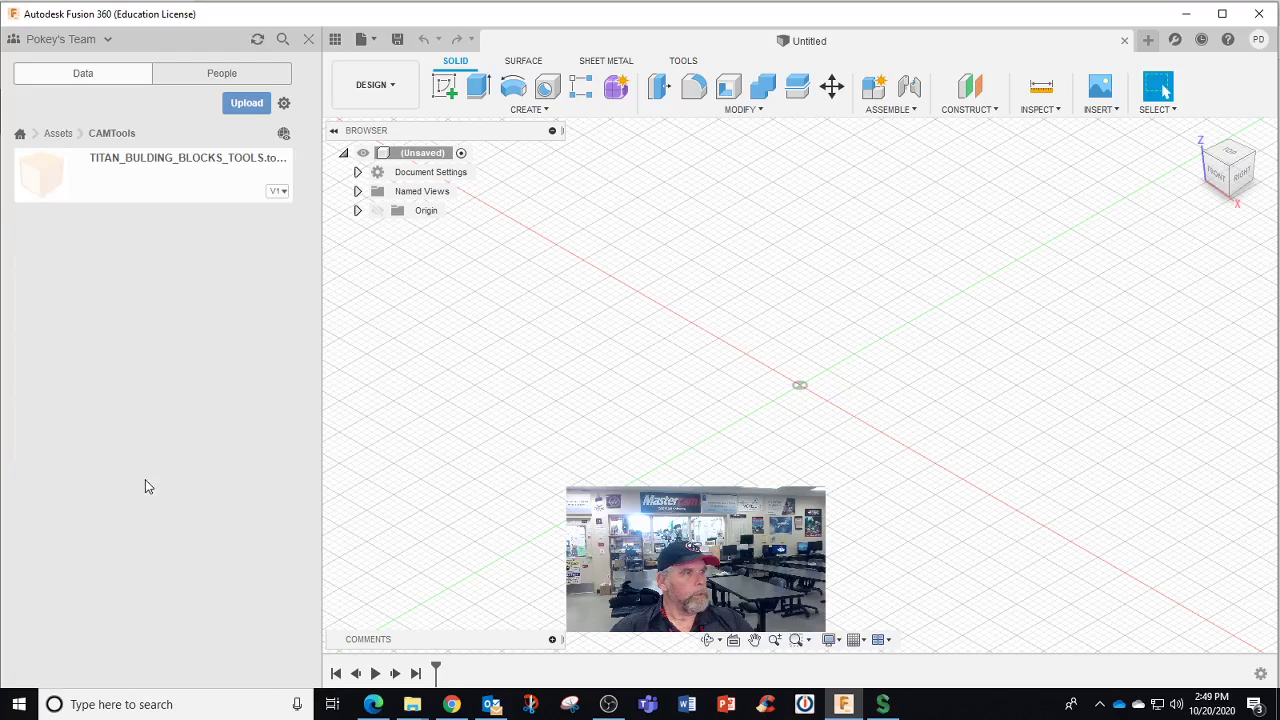
pyautogui.click(20, 133)
# Switch back to STC CNC Machining and open the titan design from the student's Titan bb folder
pyautogui.click(97, 40)
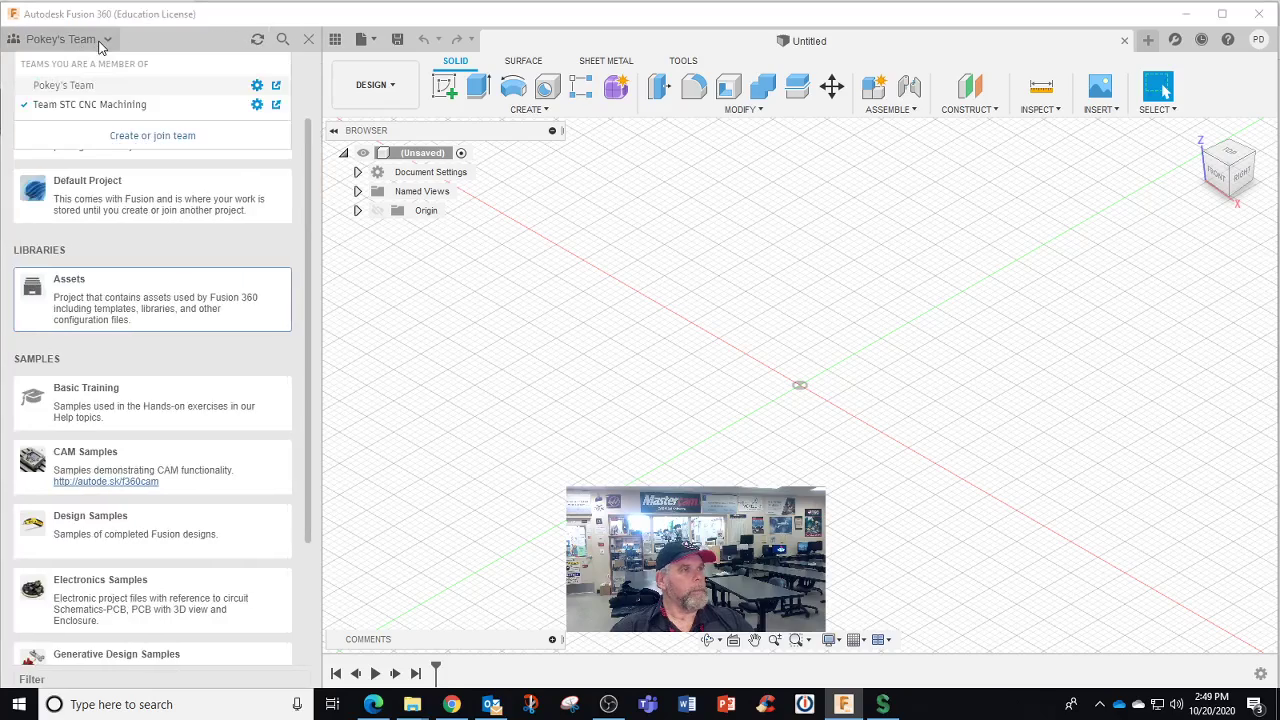
pyautogui.click(84, 102)
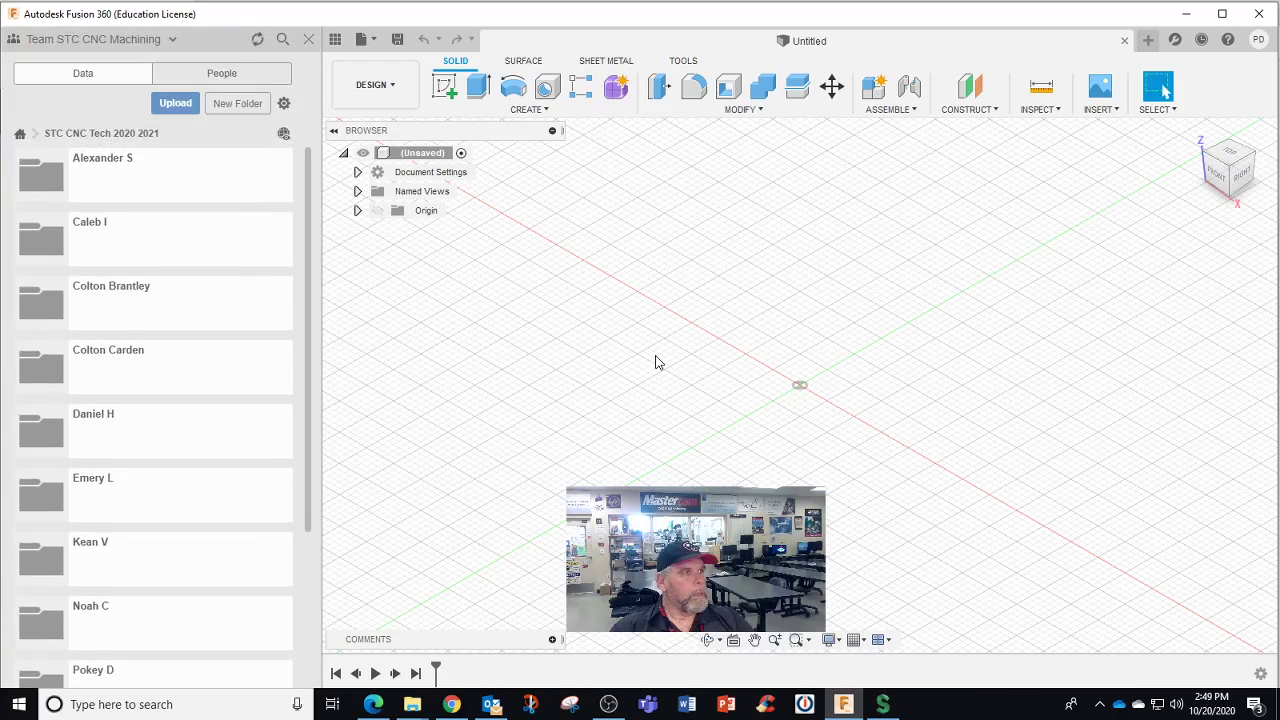
pyautogui.scroll(-3, 195, 472)
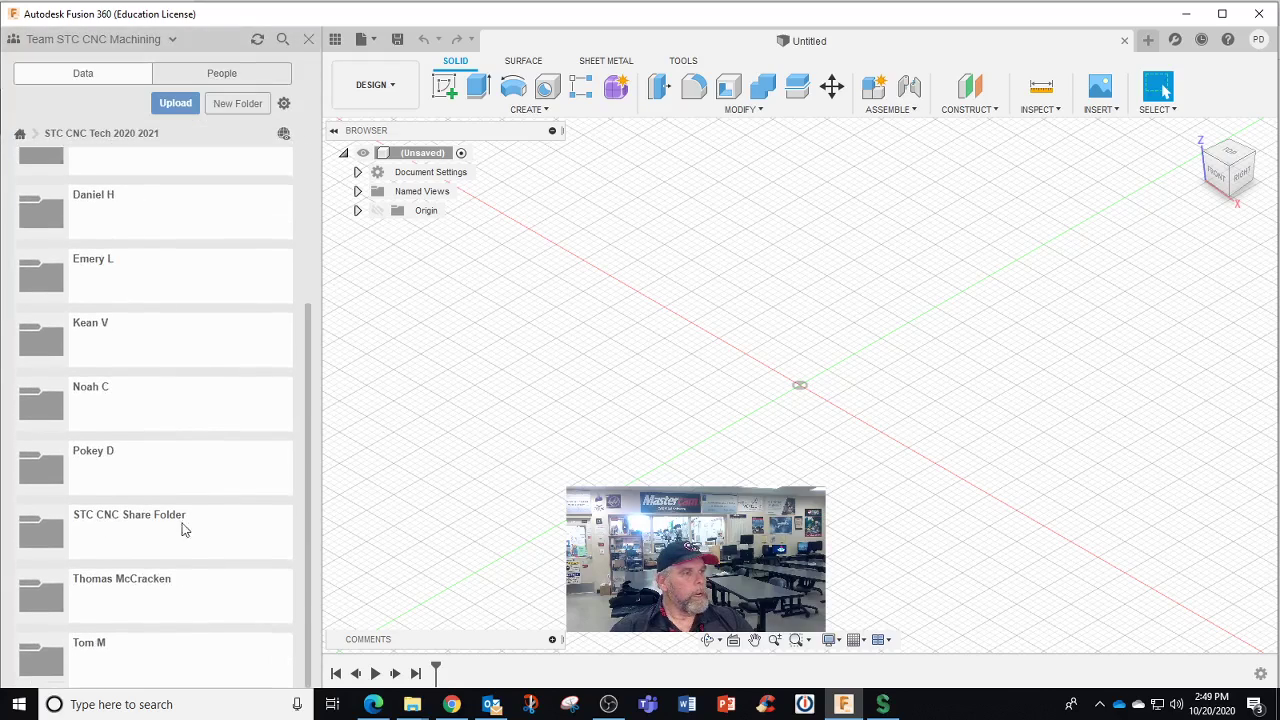
pyautogui.click(142, 468)
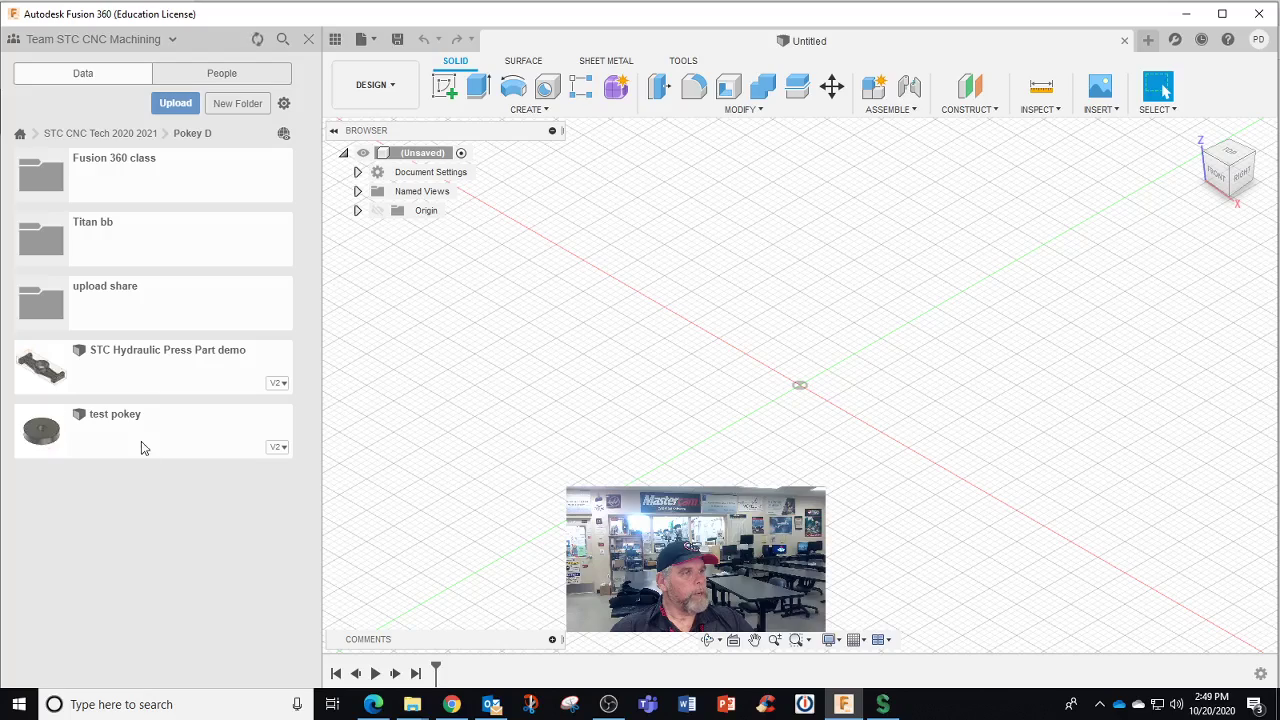
pyautogui.click(124, 260)
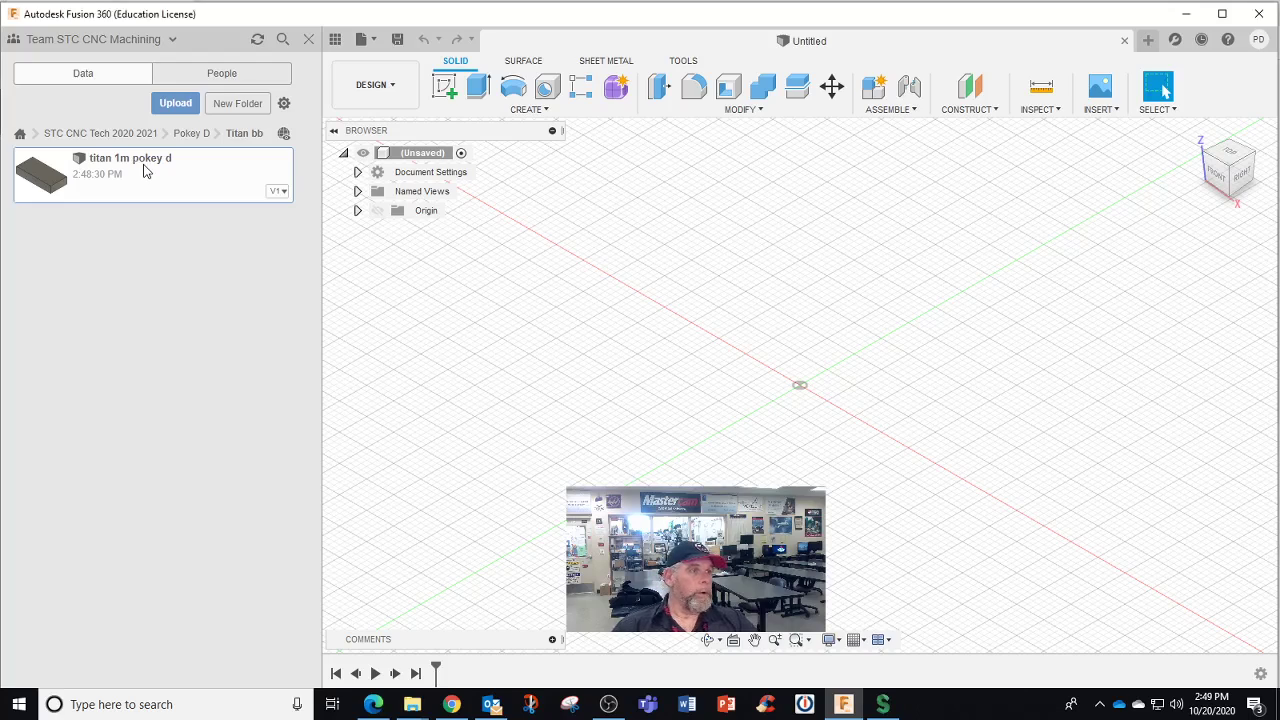
pyautogui.doubleClick(145, 172)
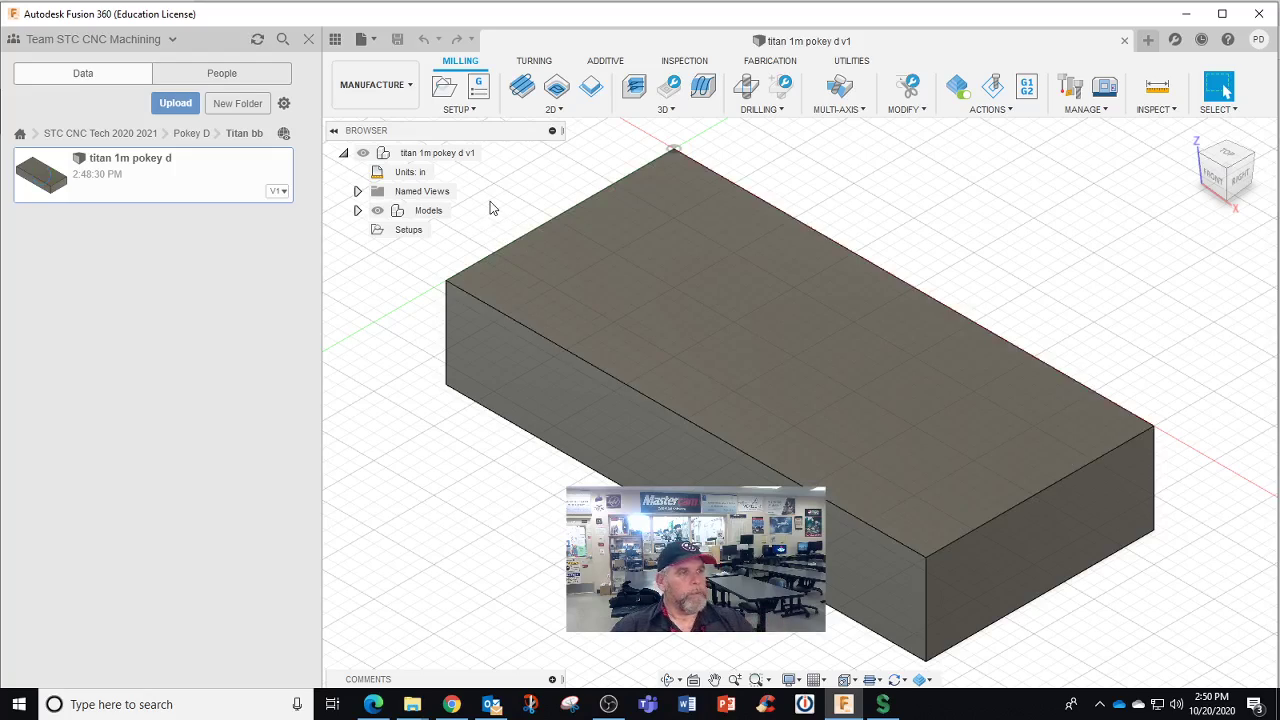
pyautogui.click(373, 39)
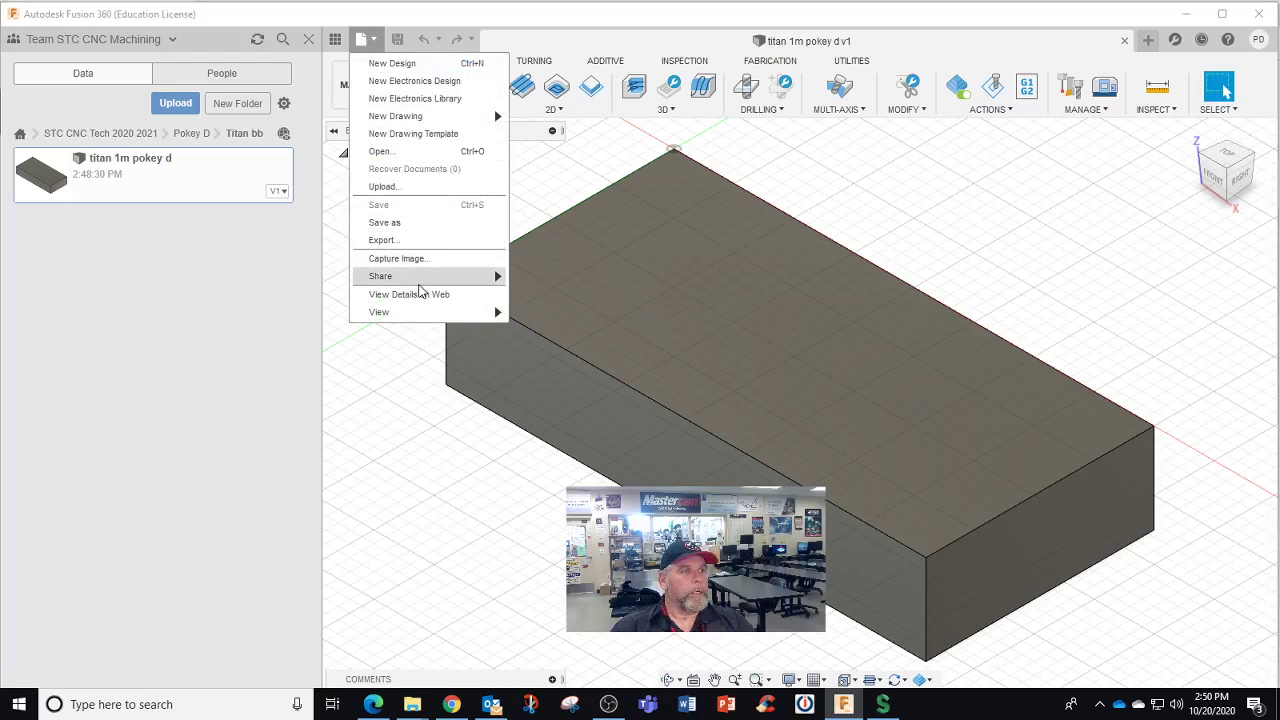
pyautogui.moveTo(420, 279)
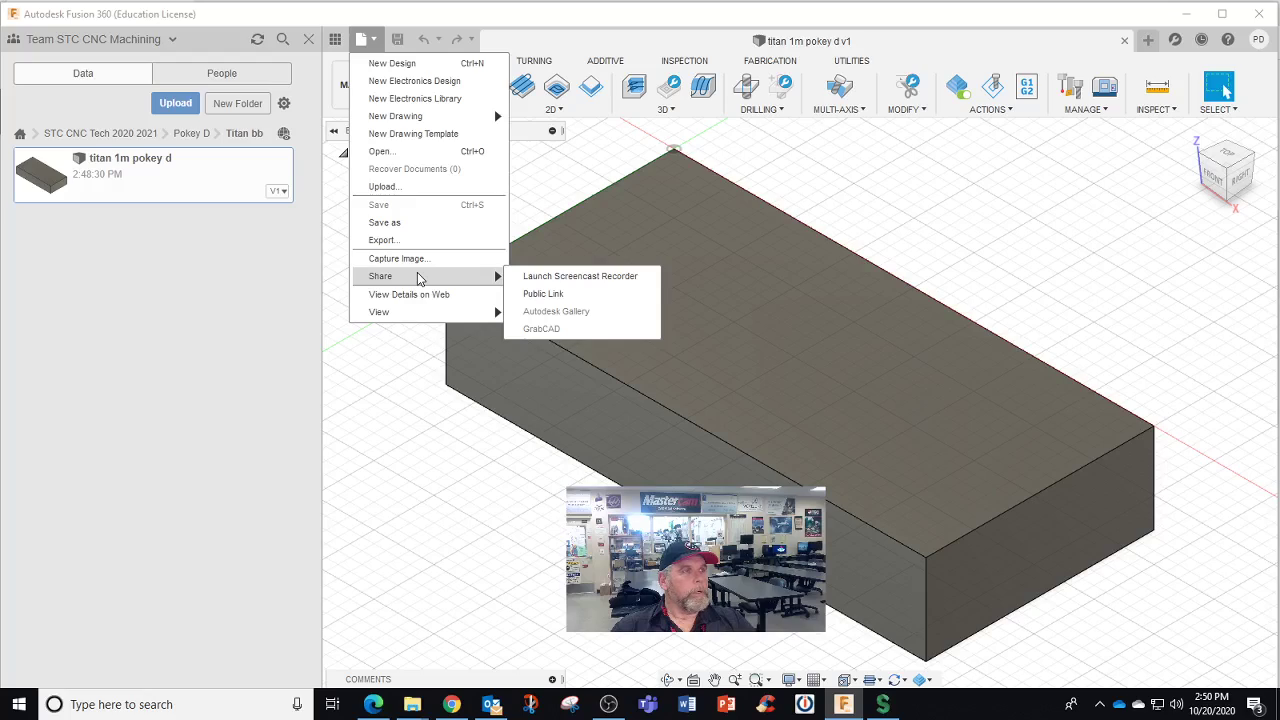
pyautogui.click(258, 275)
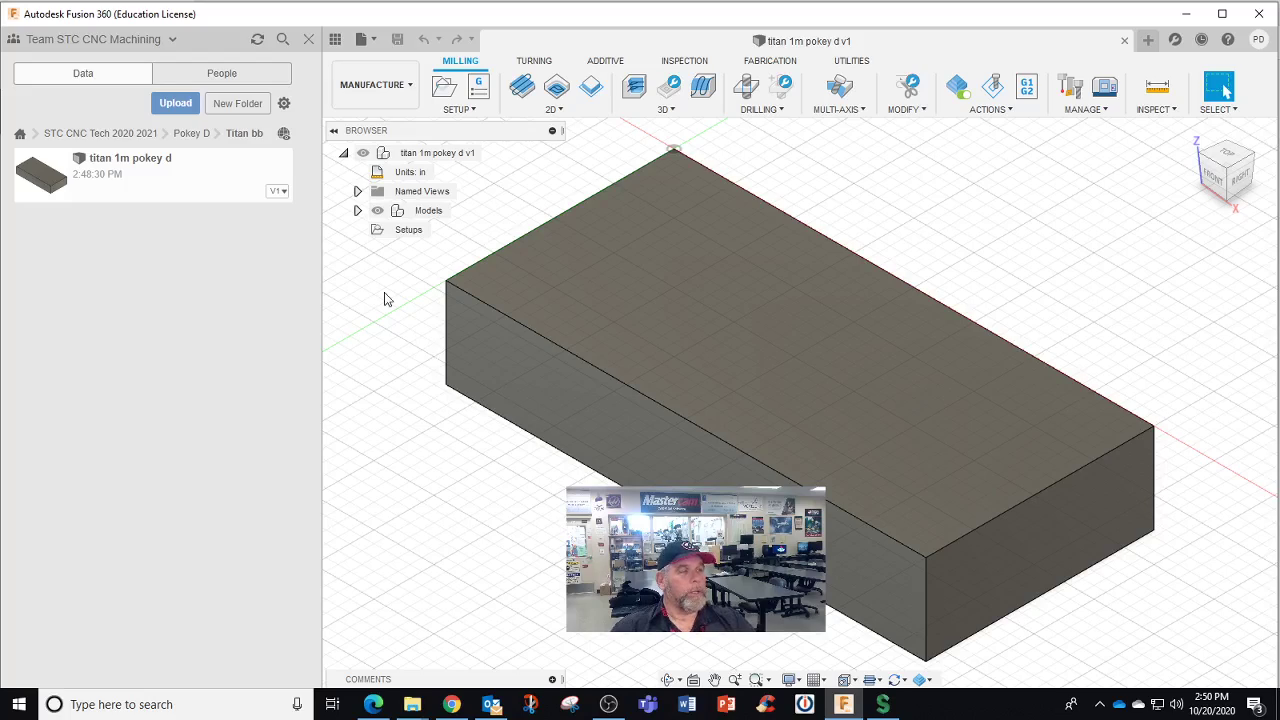
pyautogui.click(304, 41)
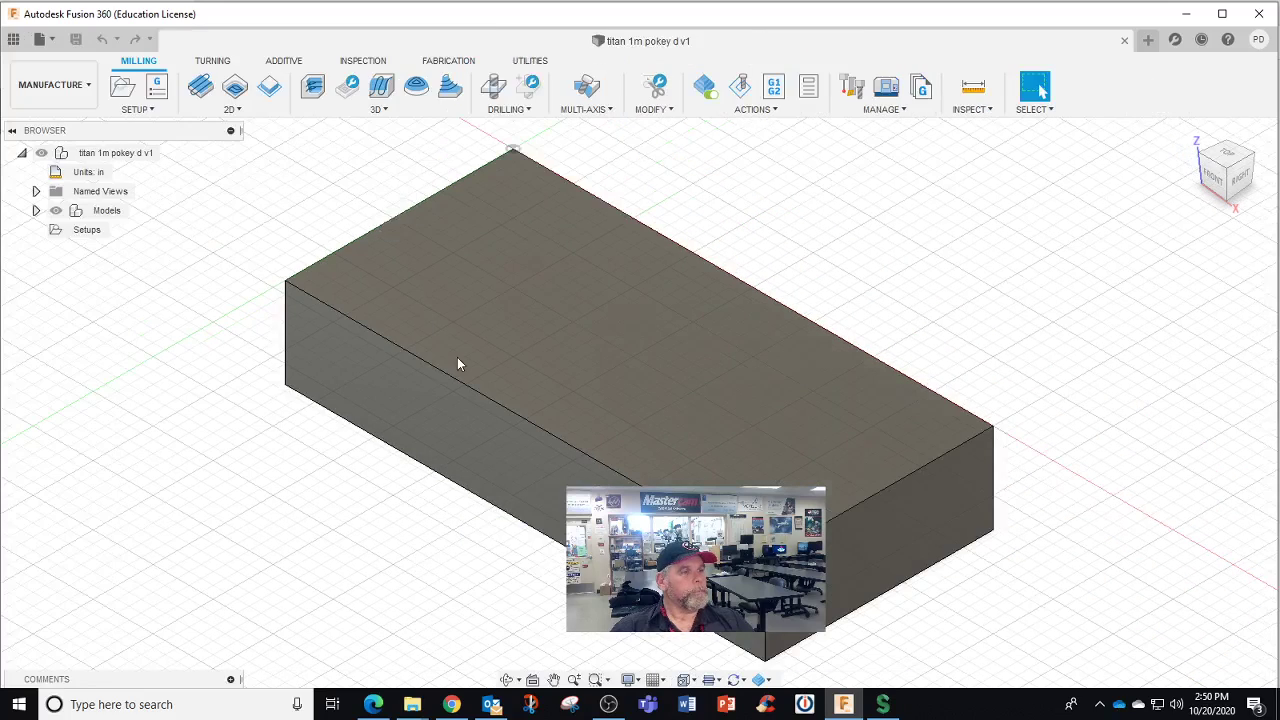
pyautogui.click(13, 39)
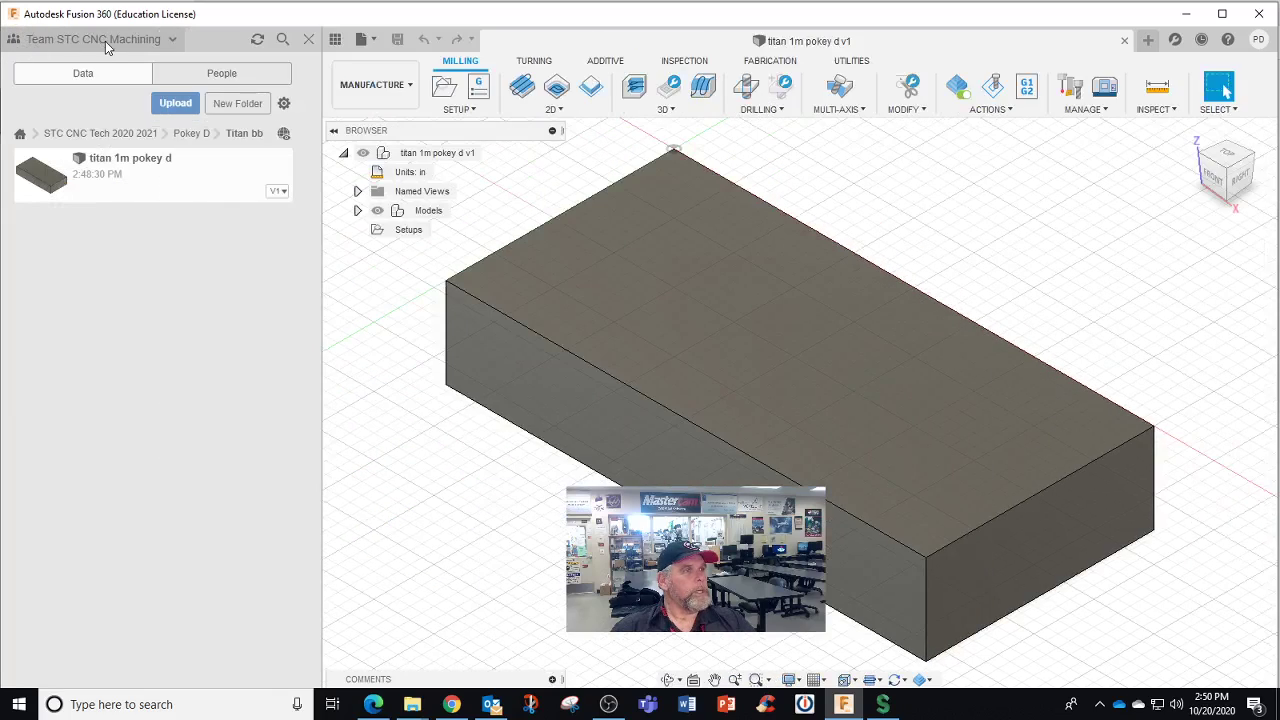
pyautogui.click(163, 40)
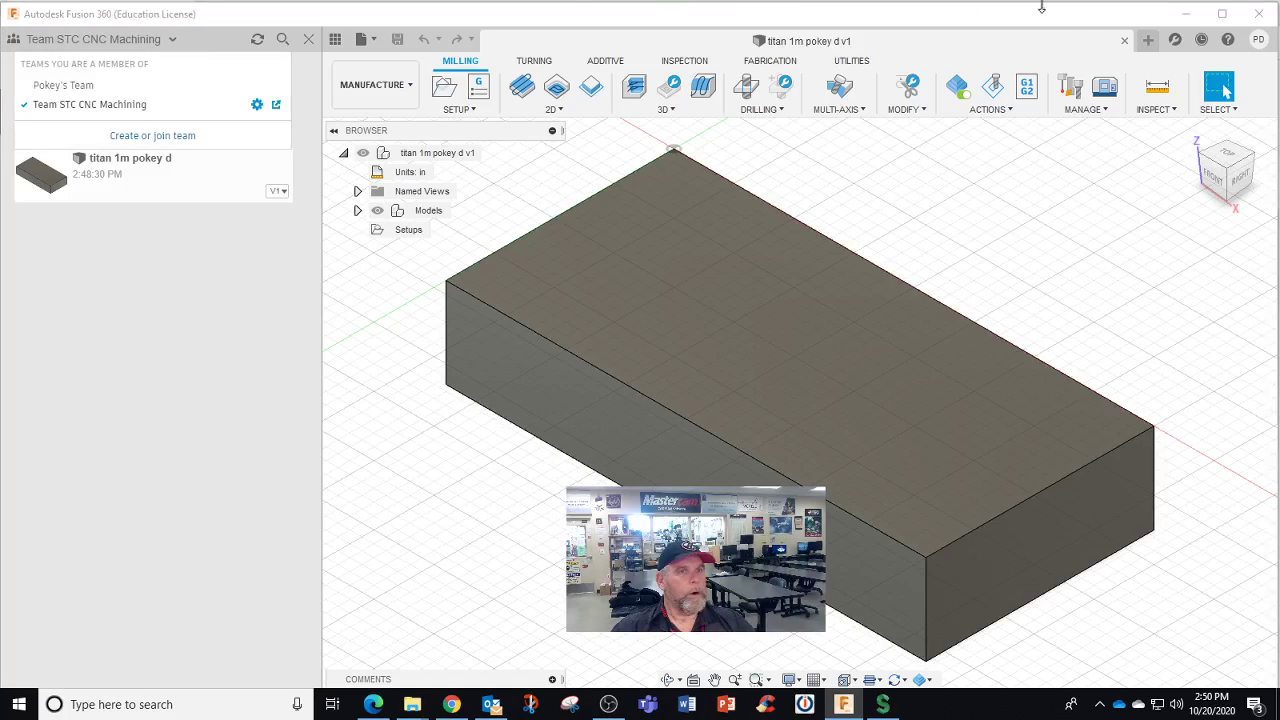
pyautogui.click(1258, 39)
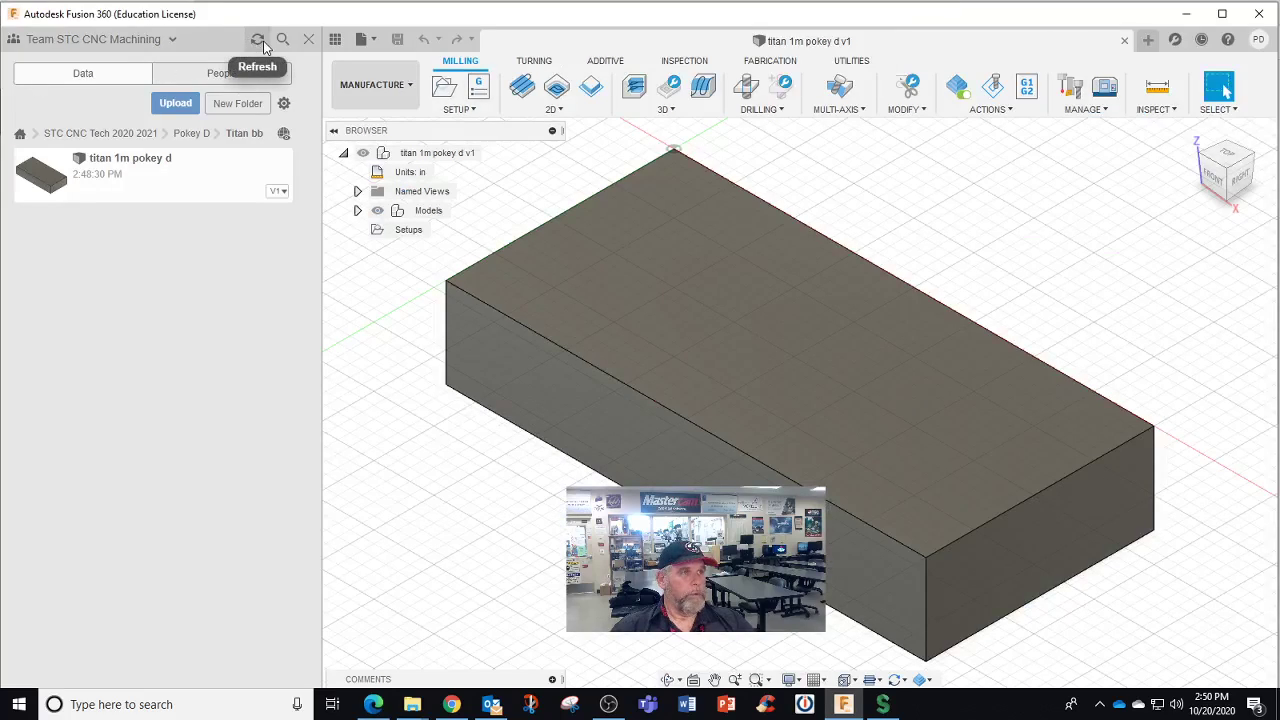
pyautogui.click(605, 708)
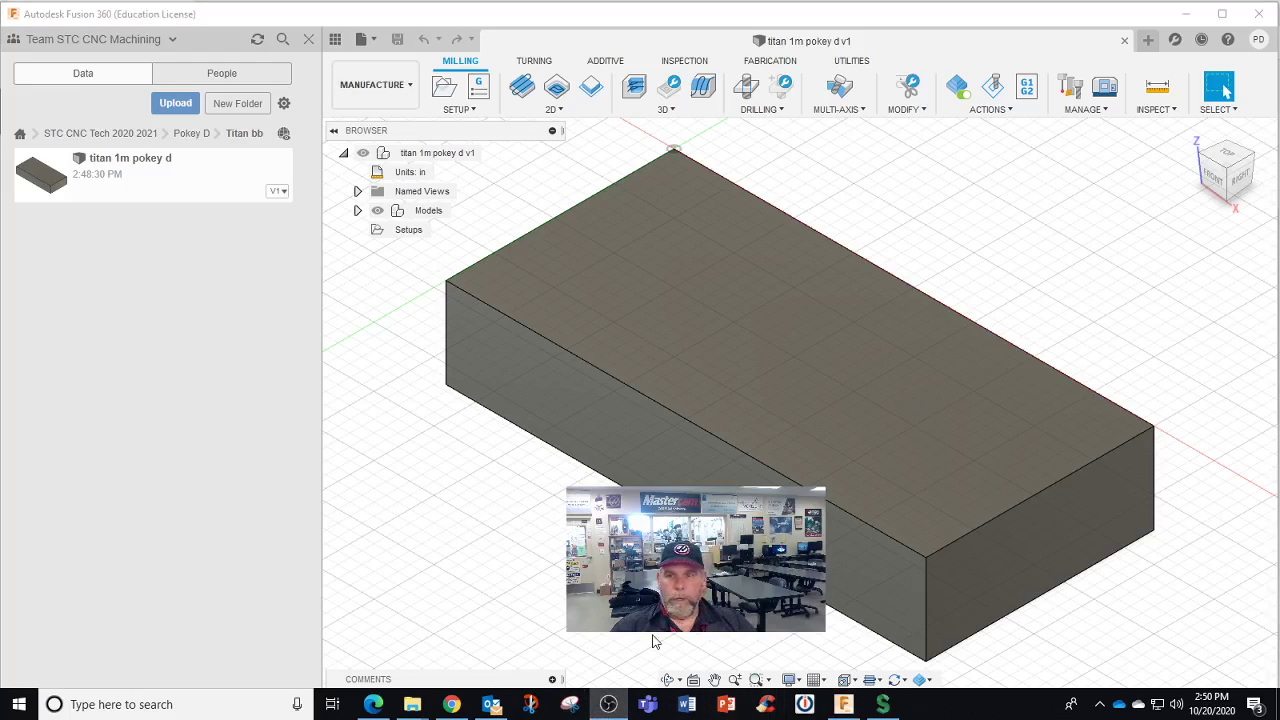